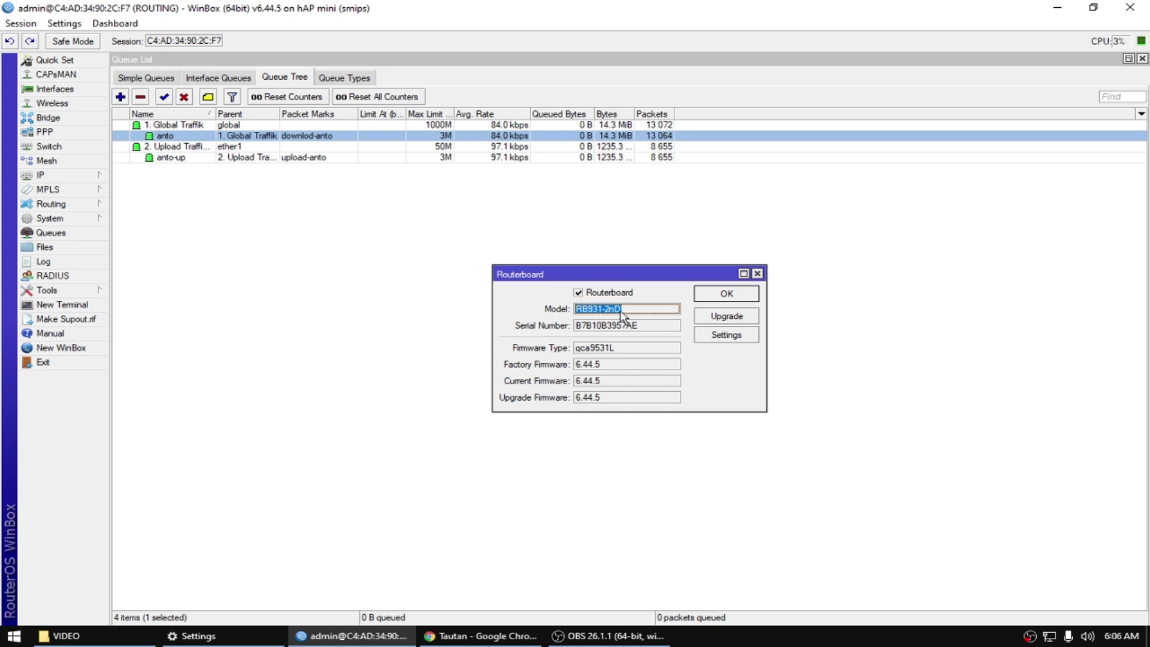
Close the Routerboard details and remove every entry from the queue tree
double_click(624, 327)
left_click(726, 294)
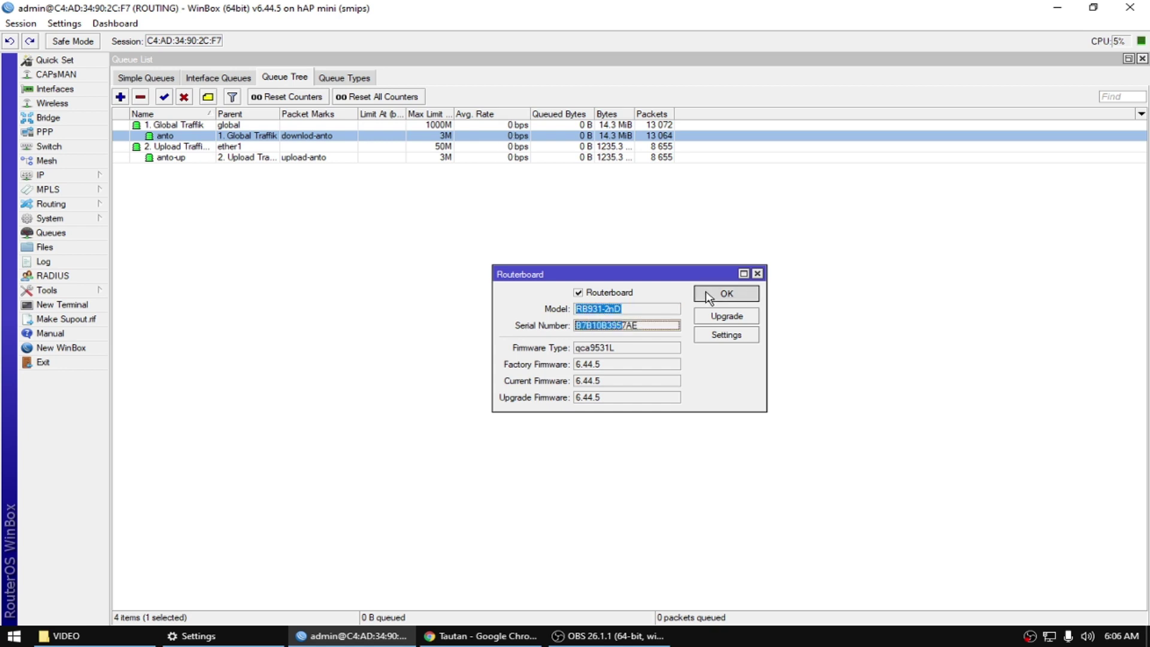
left_click(202, 136)
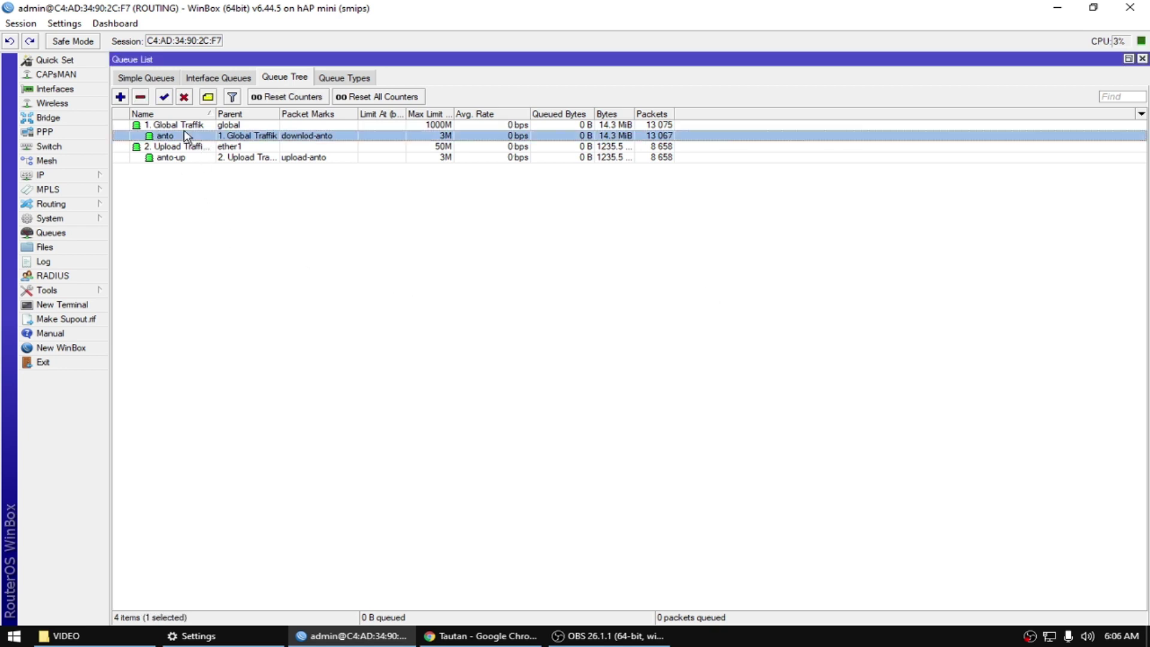
left_click(187, 147)
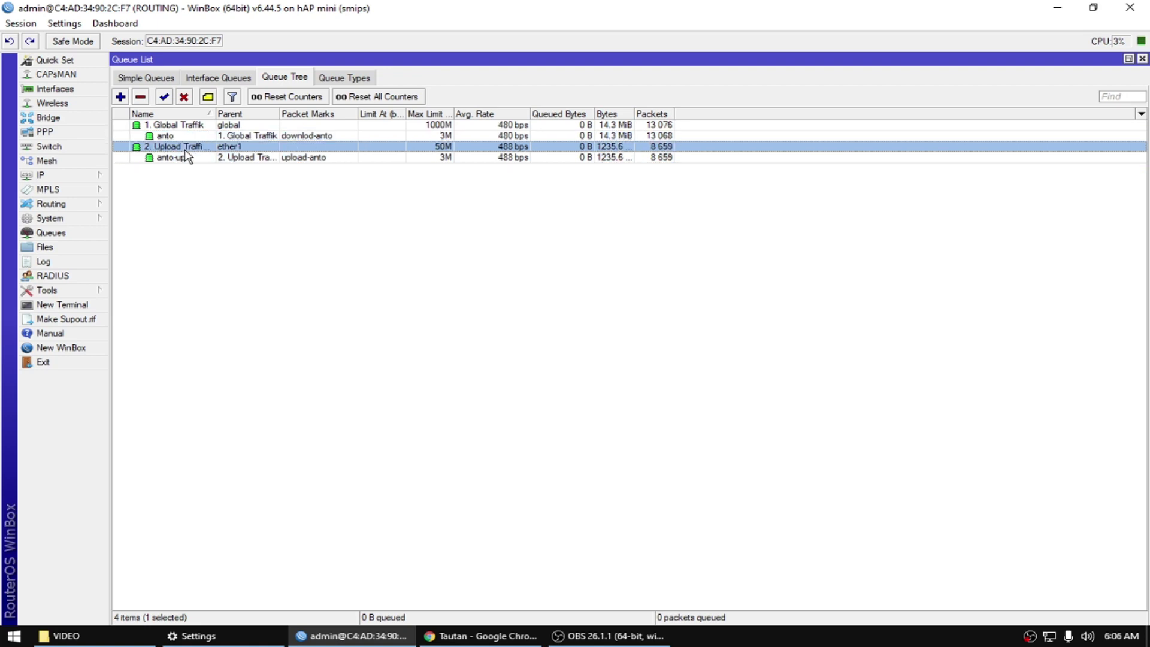
key("ctrl+a")
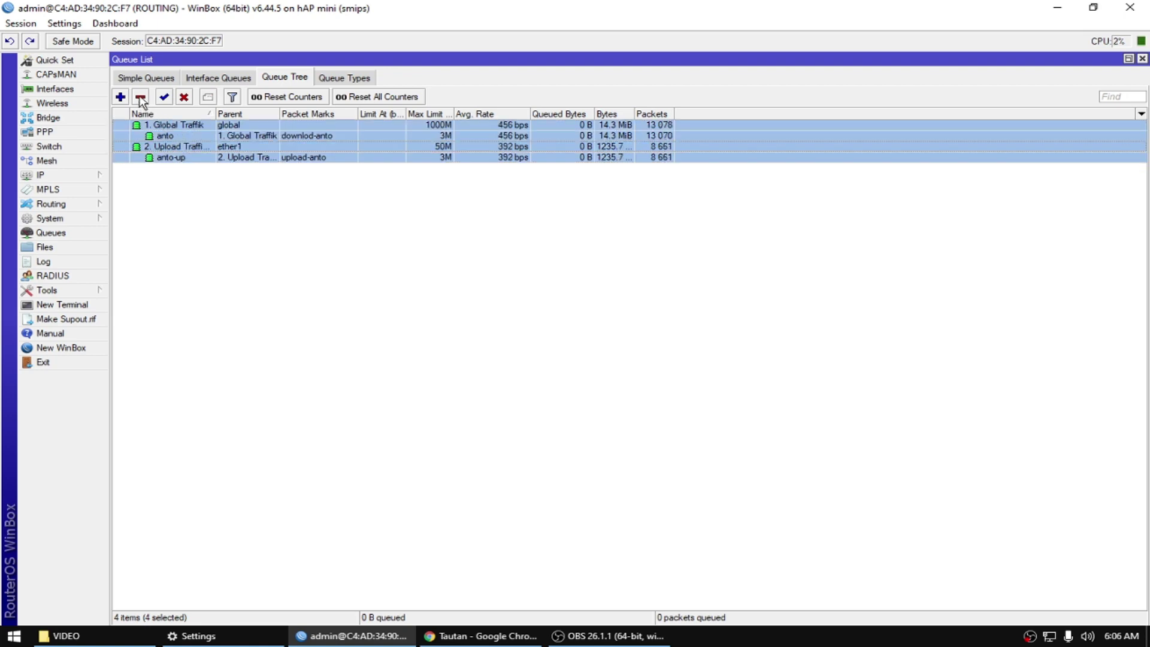
left_click(142, 97)
Remove all existing mangle rules from the IP firewall
left_click(59, 175)
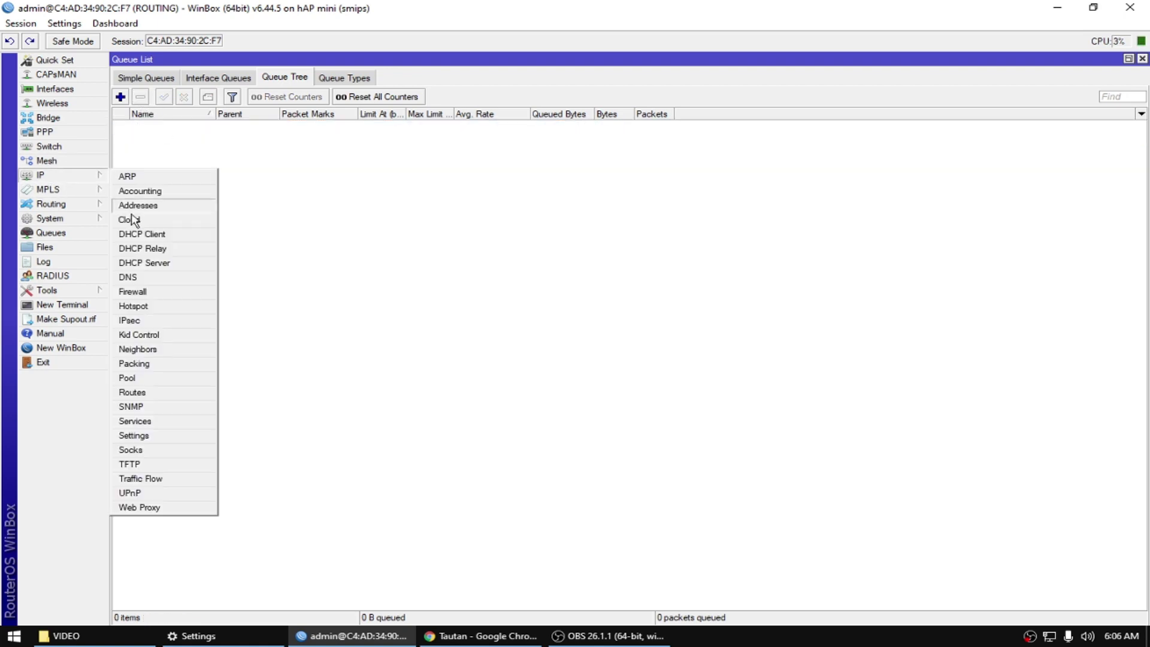
left_click(137, 291)
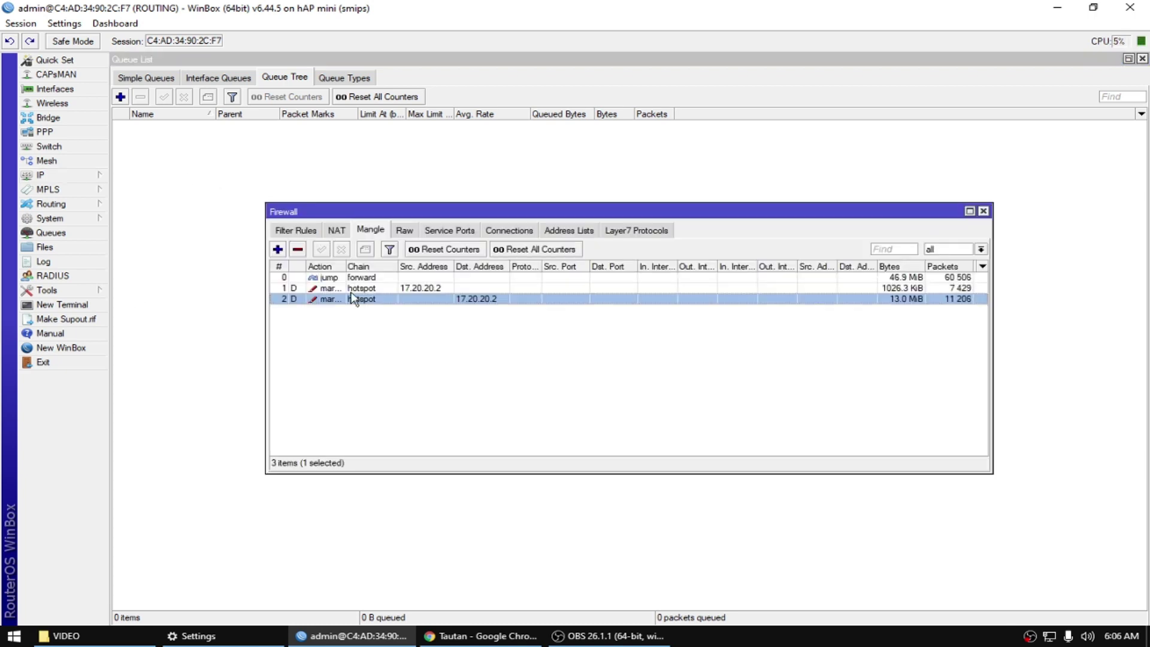
left_click(352, 291)
key("ctrl+a")
left_click(299, 249)
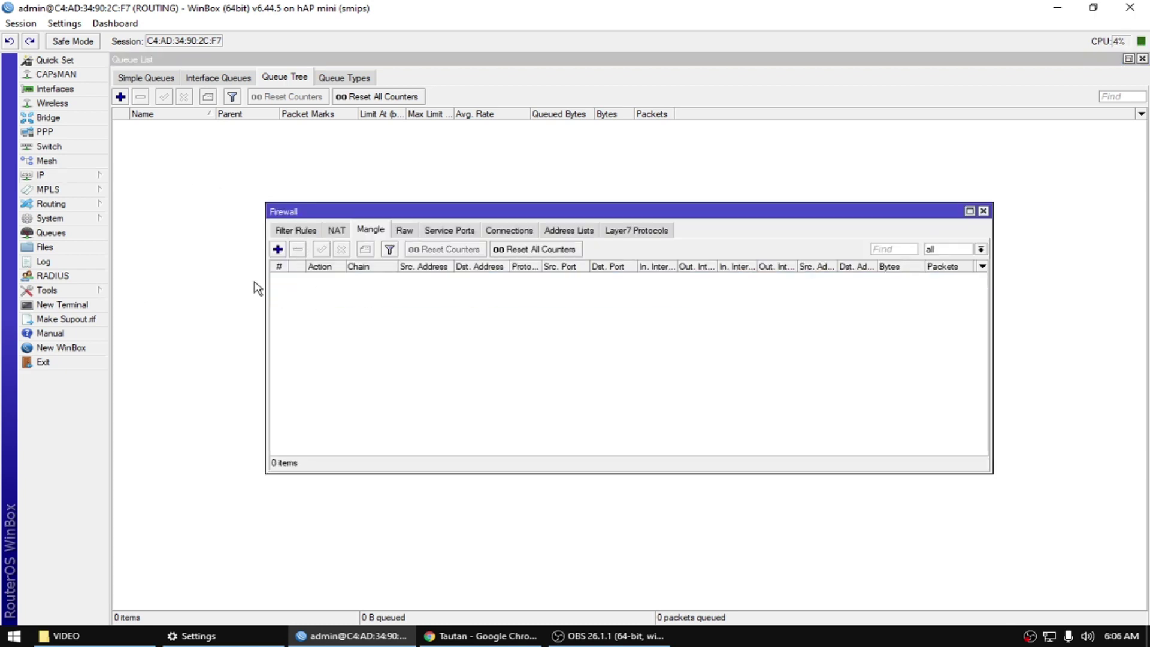
Show the hotspot user profiles and move the Hotspot and Firewall windows apart
left_click(62, 175)
left_click(144, 306)
left_click(431, 288)
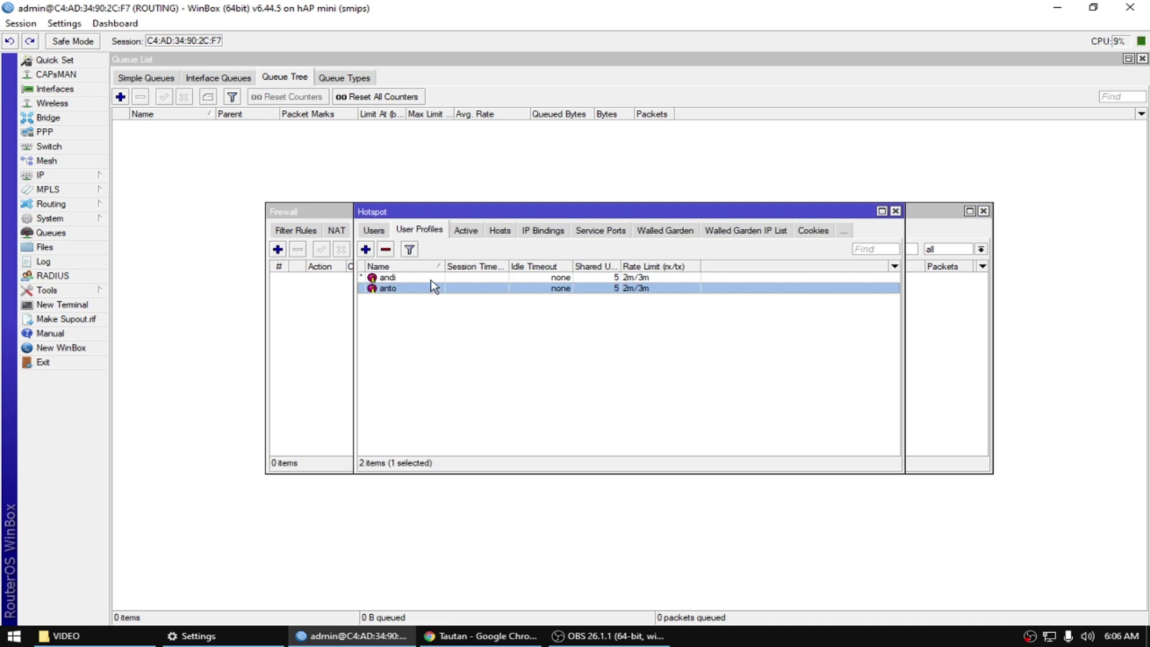
key("ctrl+a")
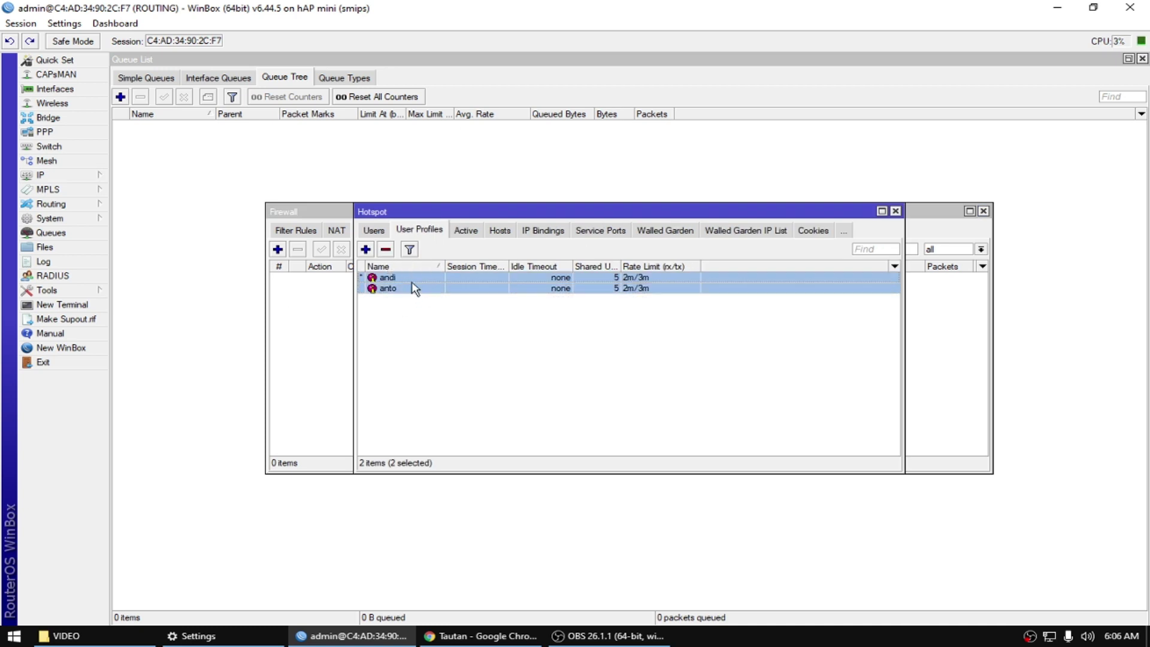
left_click(426, 287, "ctrl")
left_click(429, 287)
left_click(431, 280)
left_click(434, 296)
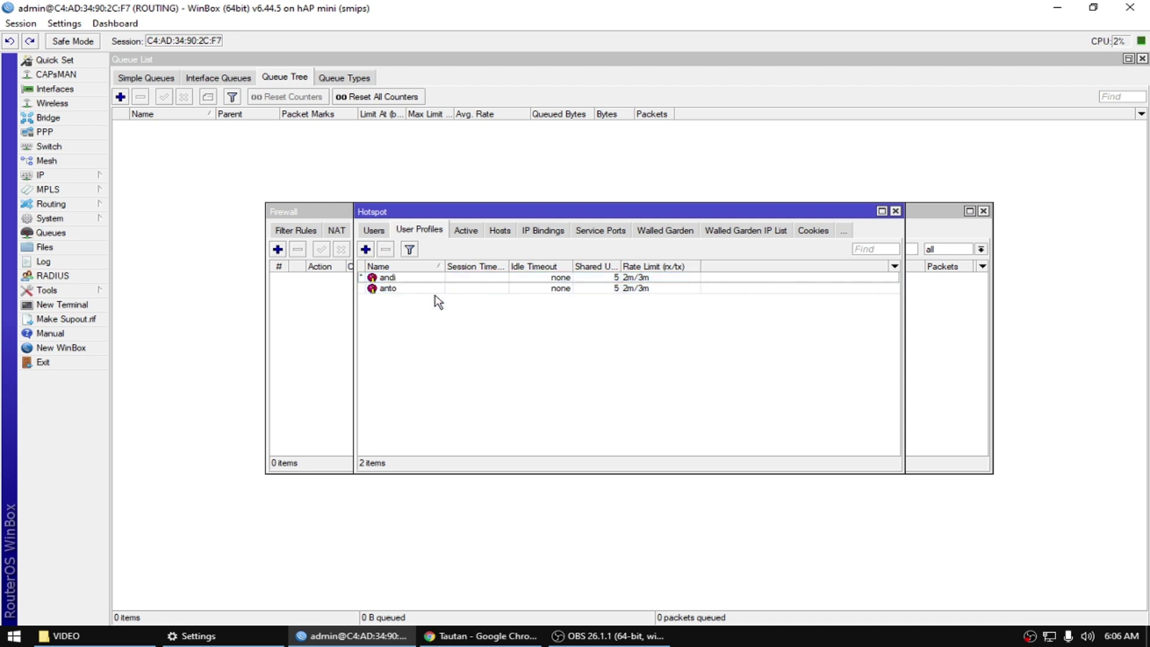
left_click(435, 288)
left_click(433, 281)
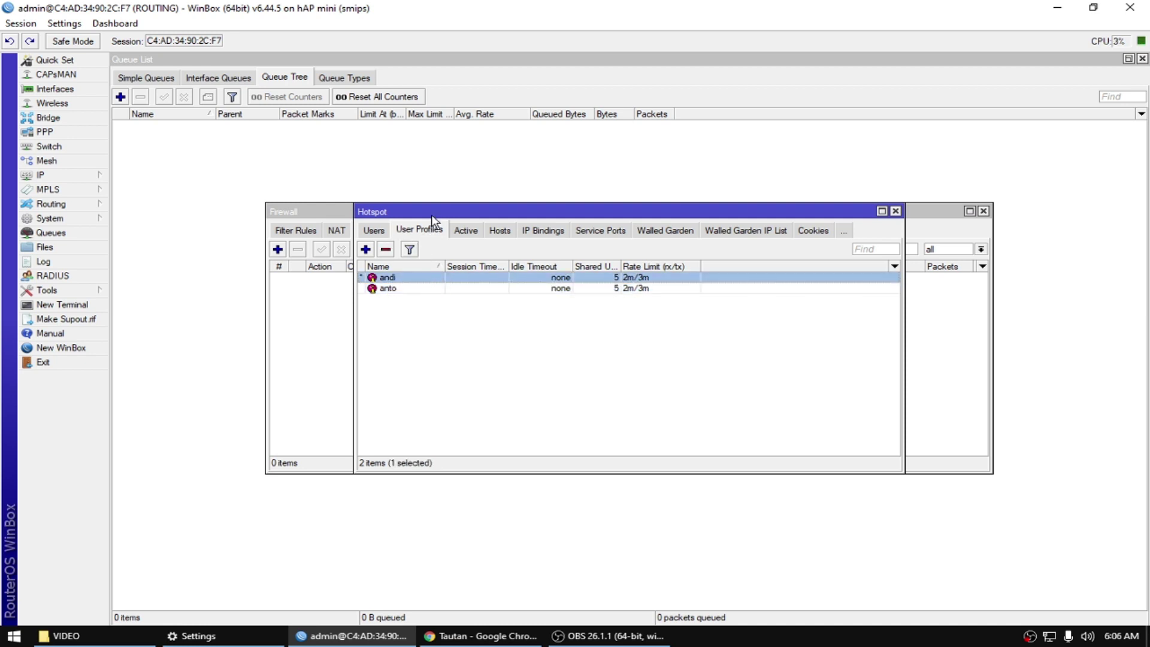
left_click_drag(431, 213, 430, 321)
left_click_drag(448, 212, 319, 144)
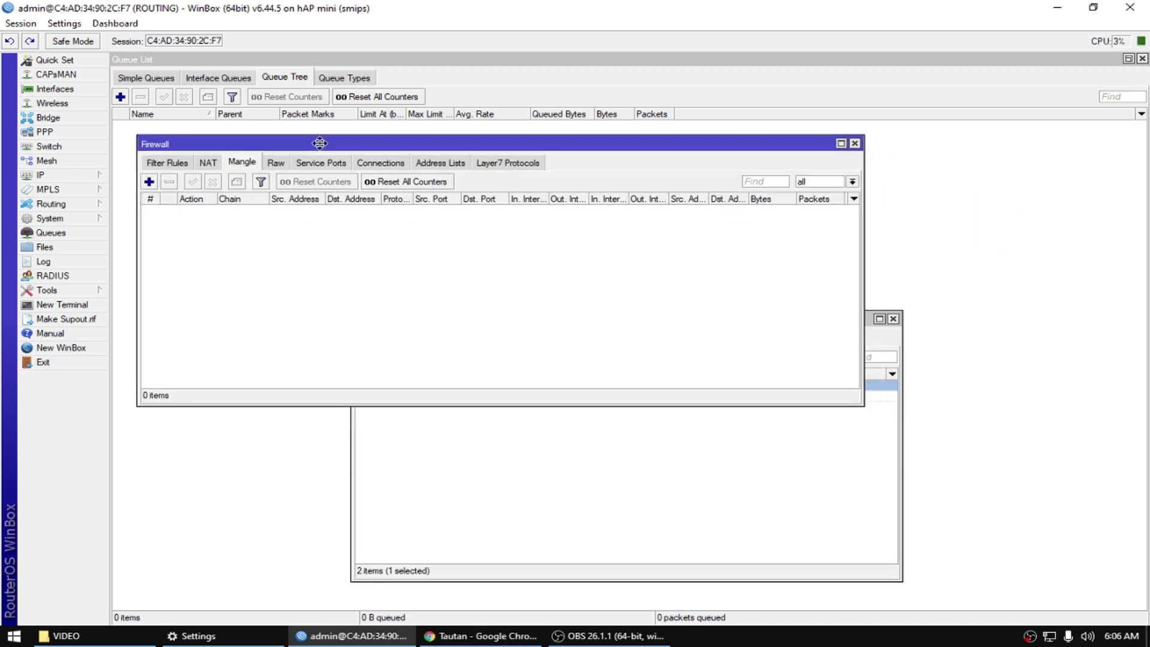
left_click(478, 460)
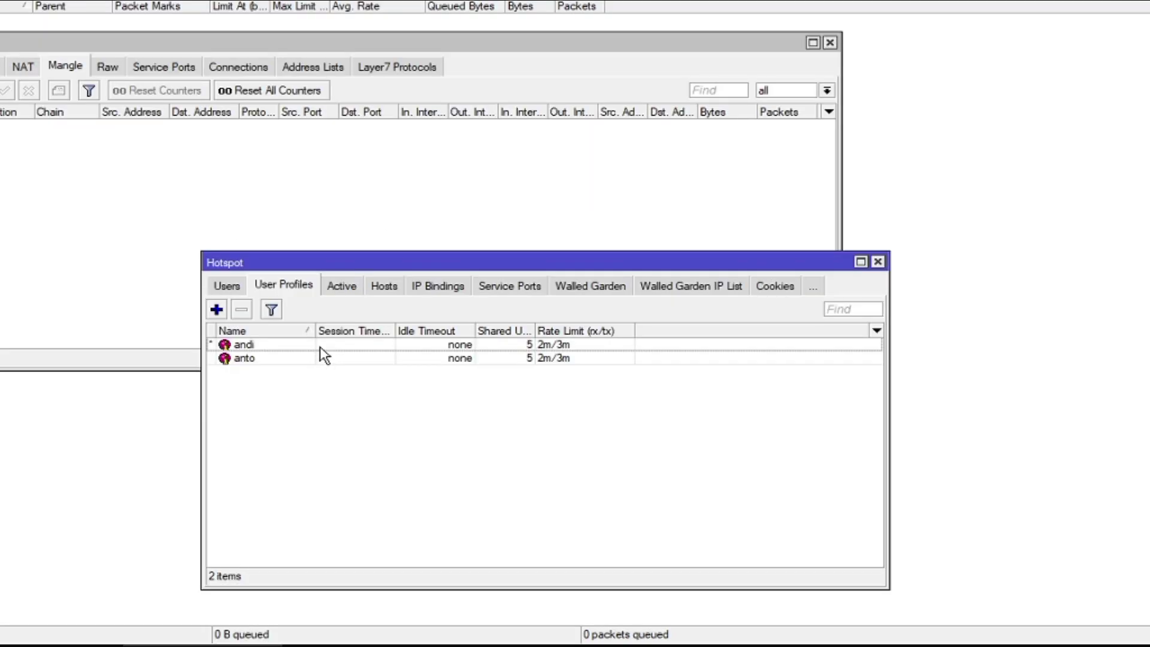
Clear the Rate Limit (rx/tx) value in the first hotspot user profile, with its dialog moved clear of the profile list
double_click(446, 385)
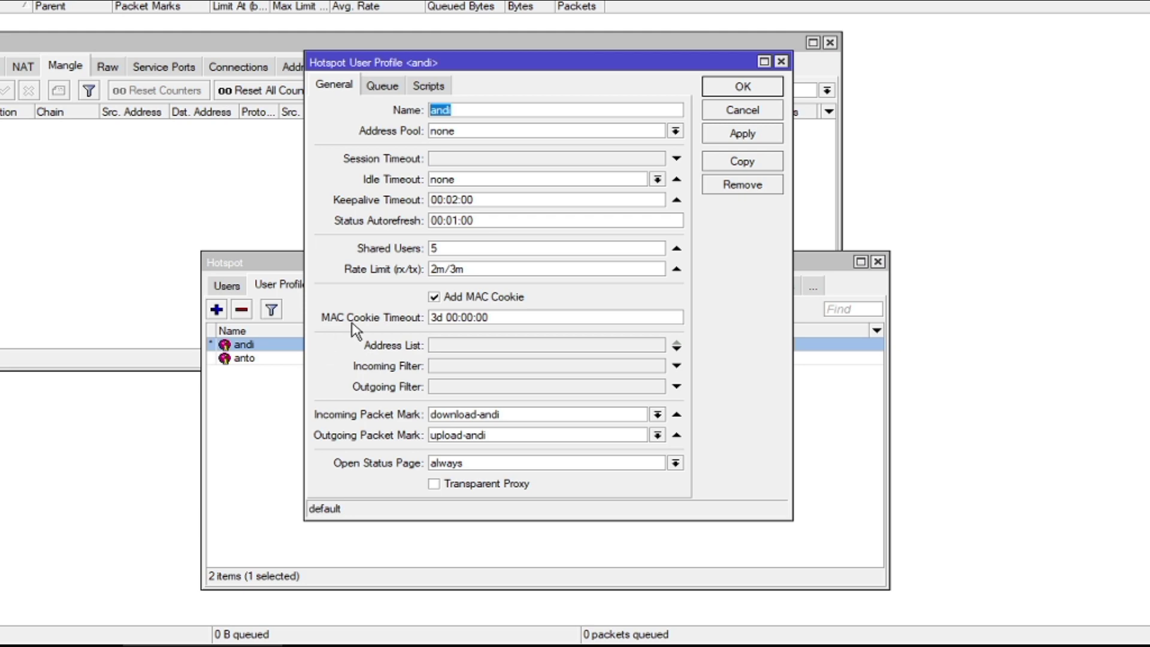
left_click_drag(486, 72, 813, 103)
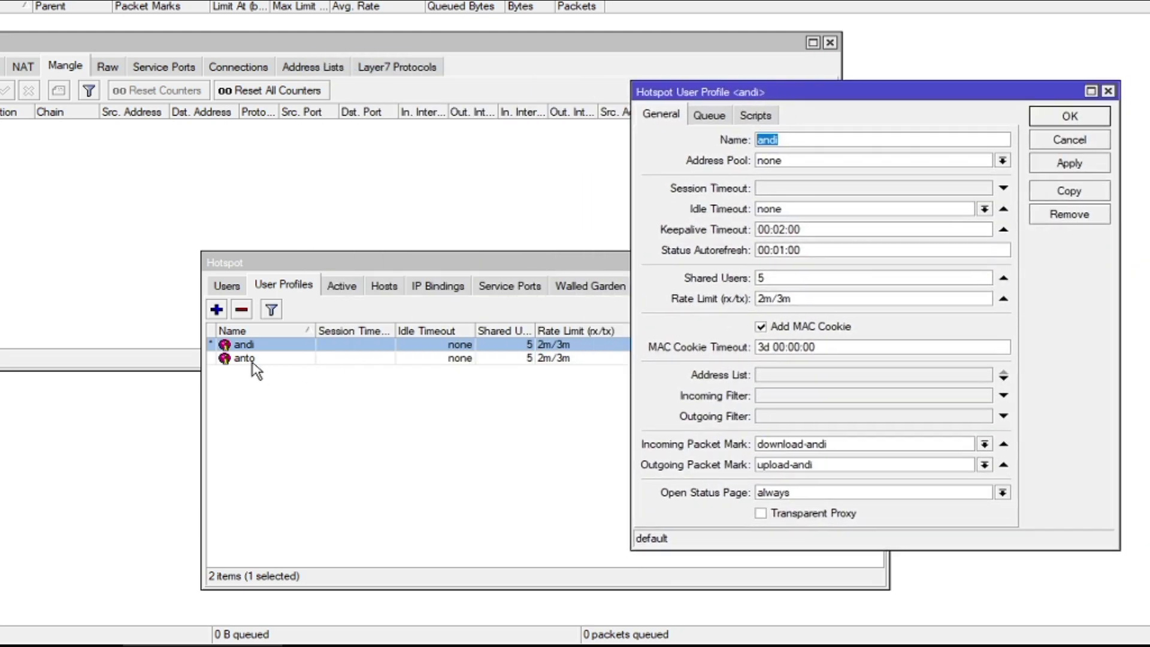
double_click(301, 346)
left_click(815, 298)
left_click(1003, 298)
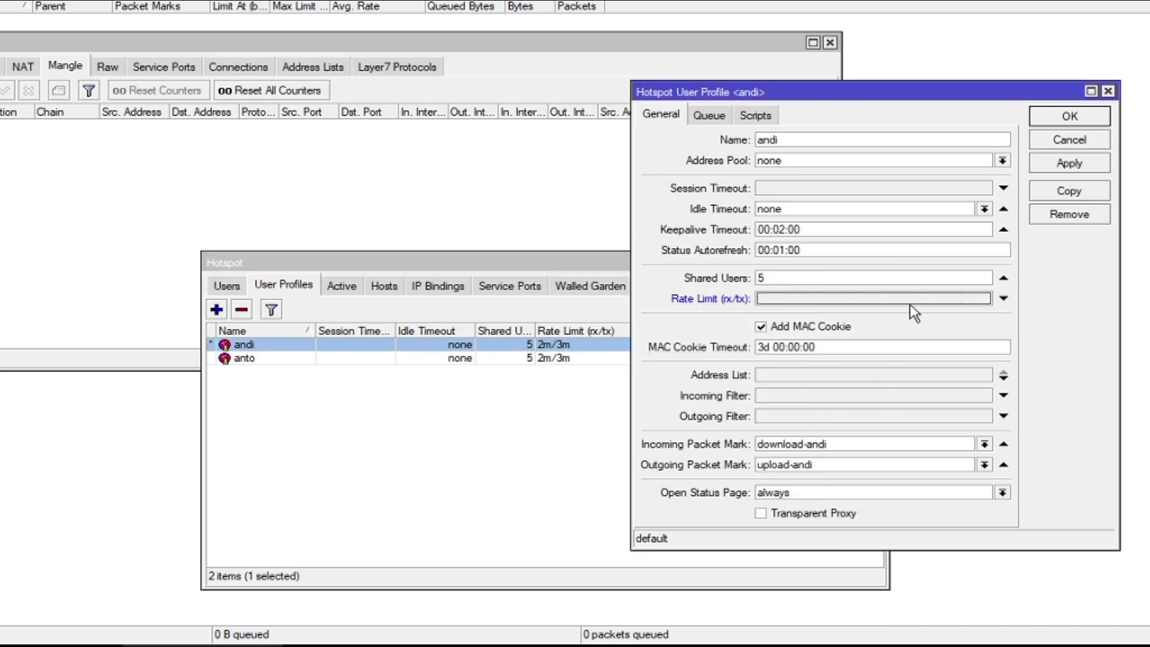
Review the first profile's shared users setting, name and incoming and outgoing packet marks
left_click(813, 280)
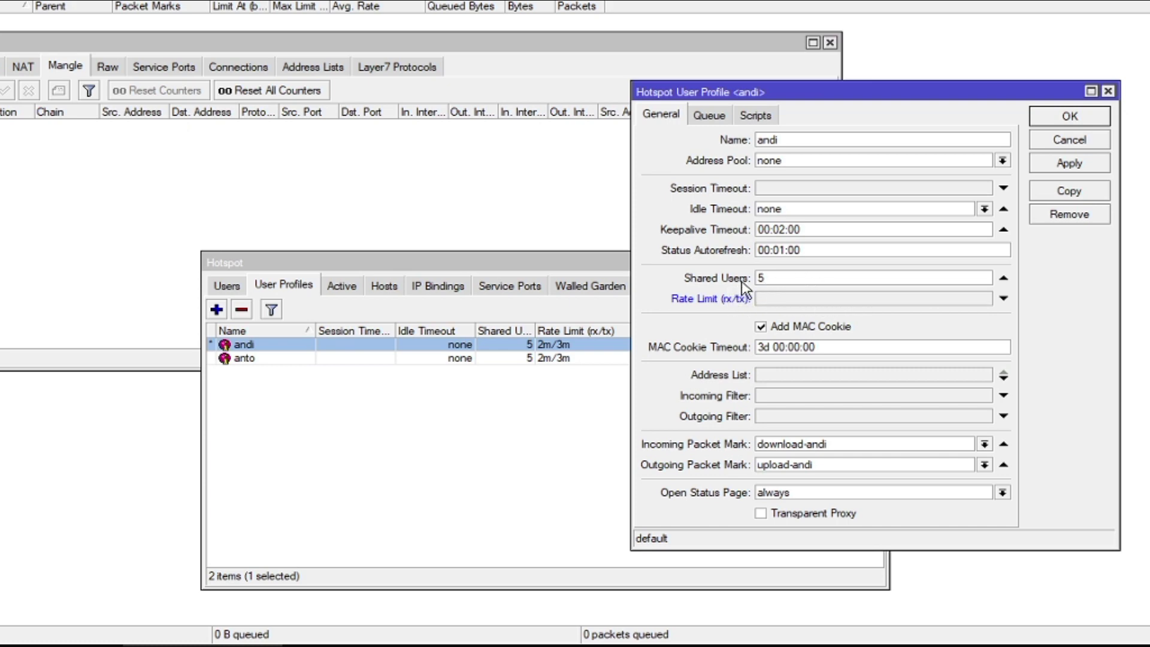
double_click(784, 279)
left_click(782, 278)
double_click(781, 278)
left_click_drag(786, 139, 746, 147)
double_click(782, 278)
left_click_drag(838, 448, 753, 448)
left_click(837, 446)
left_click_drag(827, 446, 750, 450)
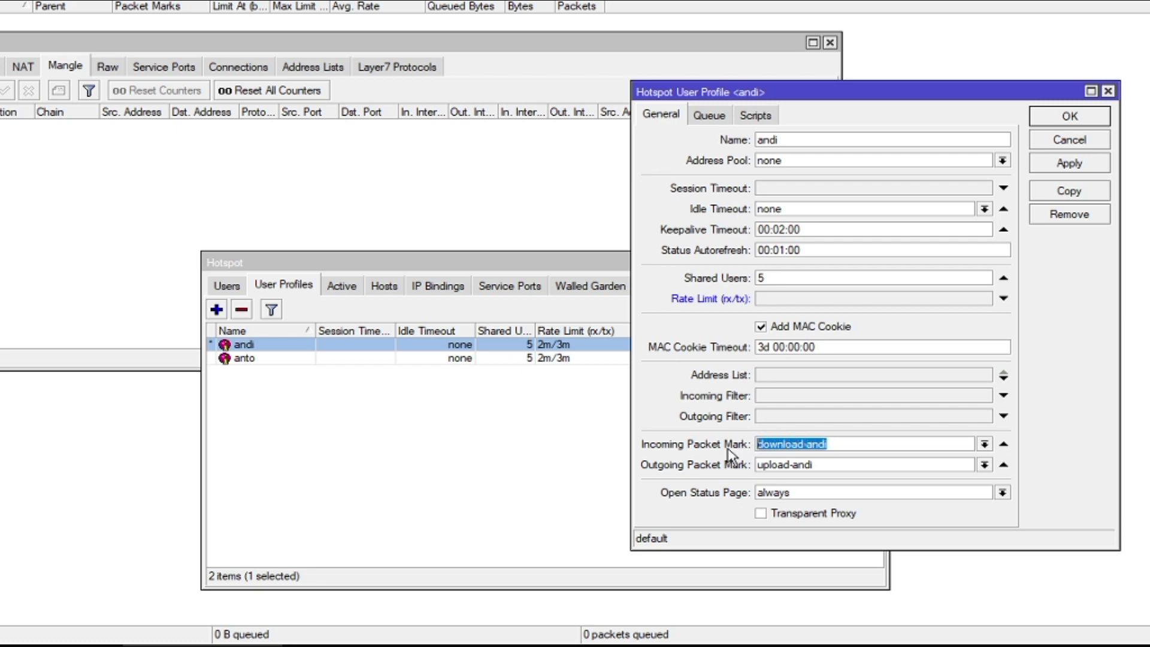
left_click_drag(806, 139, 740, 140)
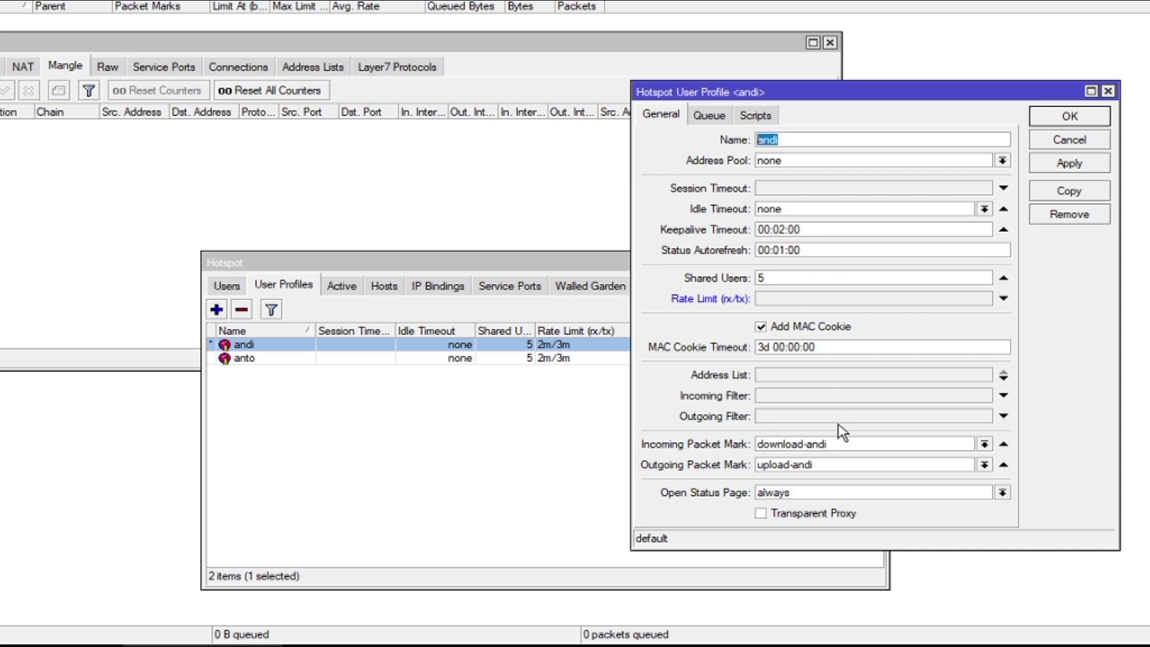
left_click_drag(847, 444, 740, 449)
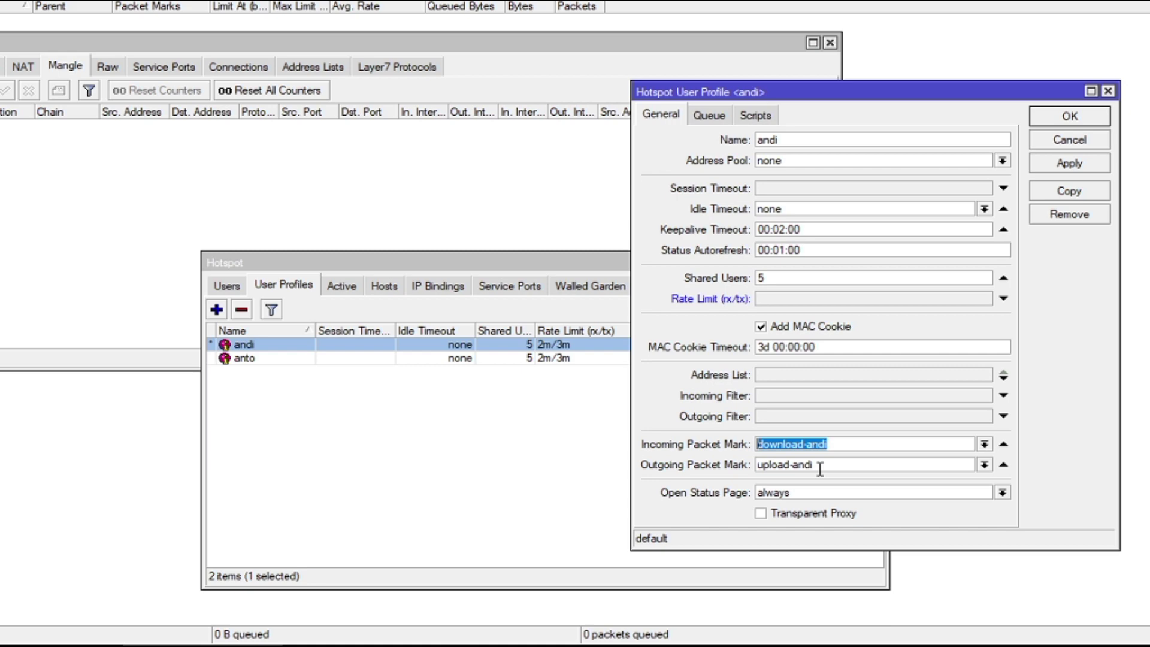
Using the second profile as reference, set the first profile's packet mark prefixes to upload for incoming and downlod for outgoing, and save it
double_click(526, 358)
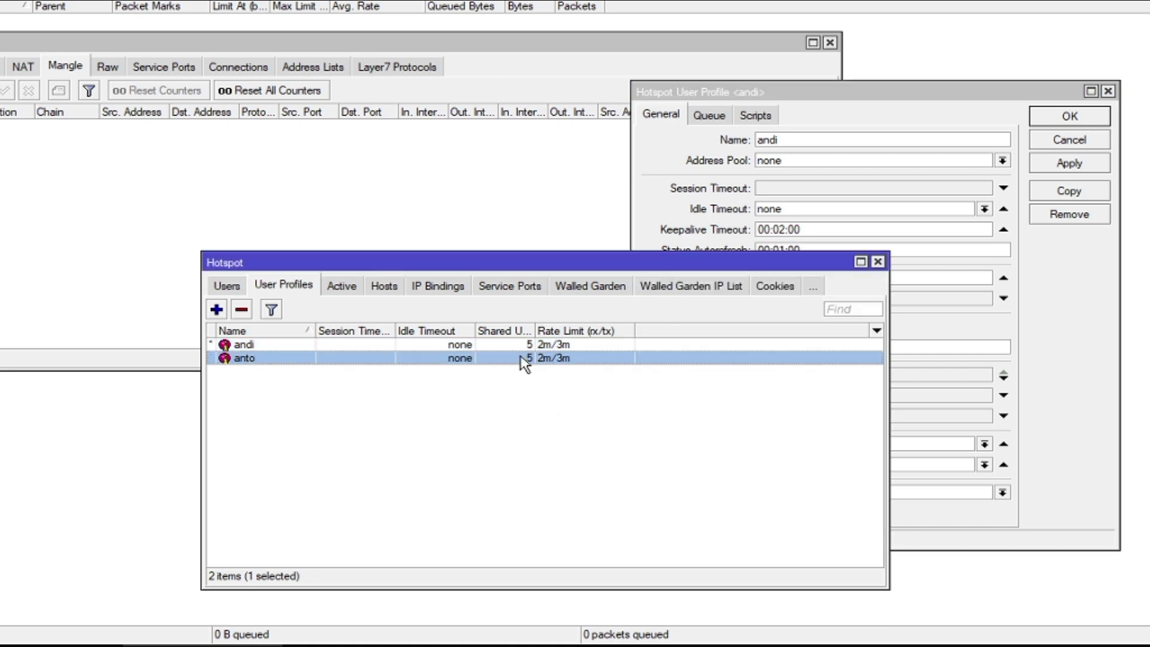
left_click(951, 445)
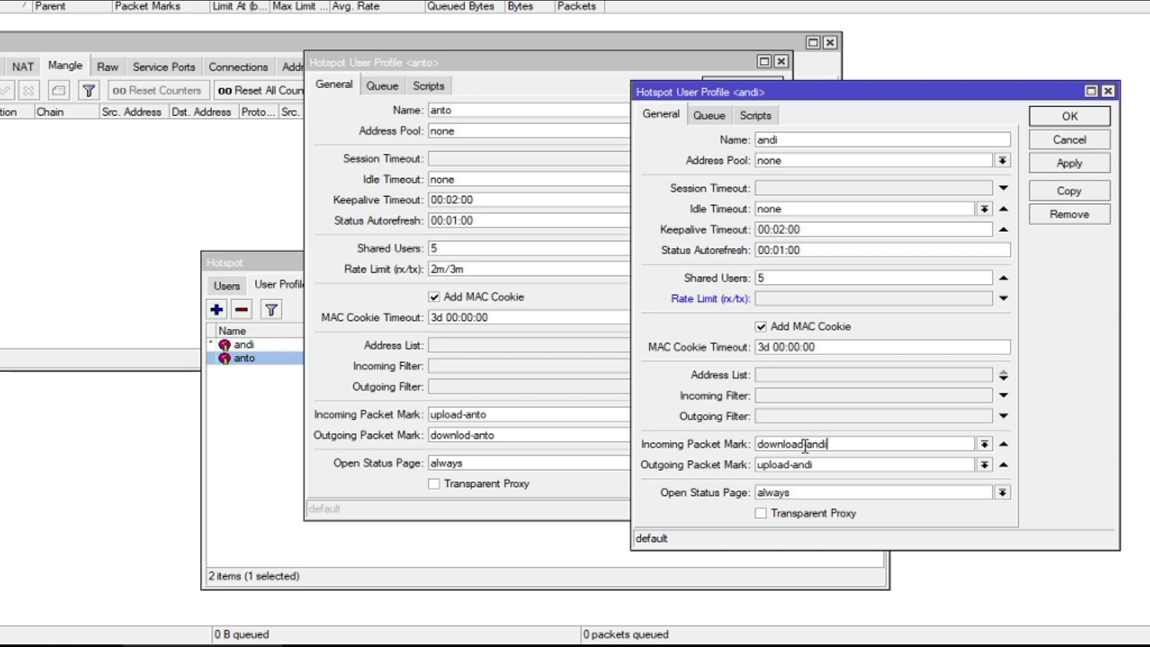
left_click_drag(809, 444, 662, 441)
type("upload")
left_click_drag(790, 464, 724, 474)
type("downlod")
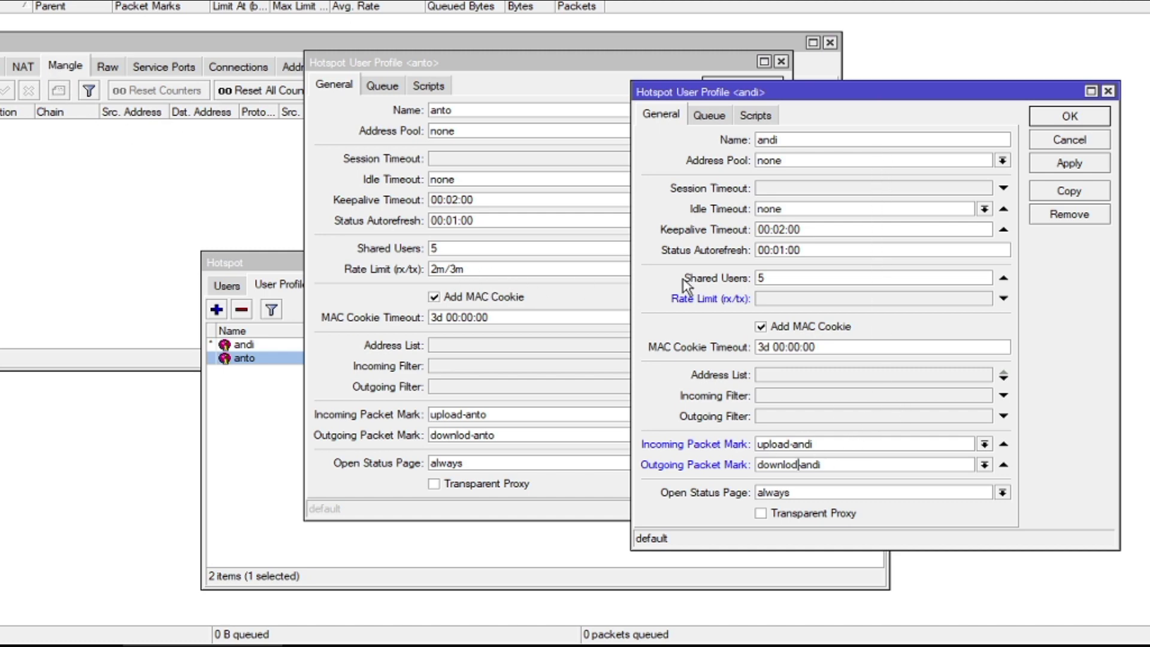
left_click(1066, 165)
left_click(645, 67)
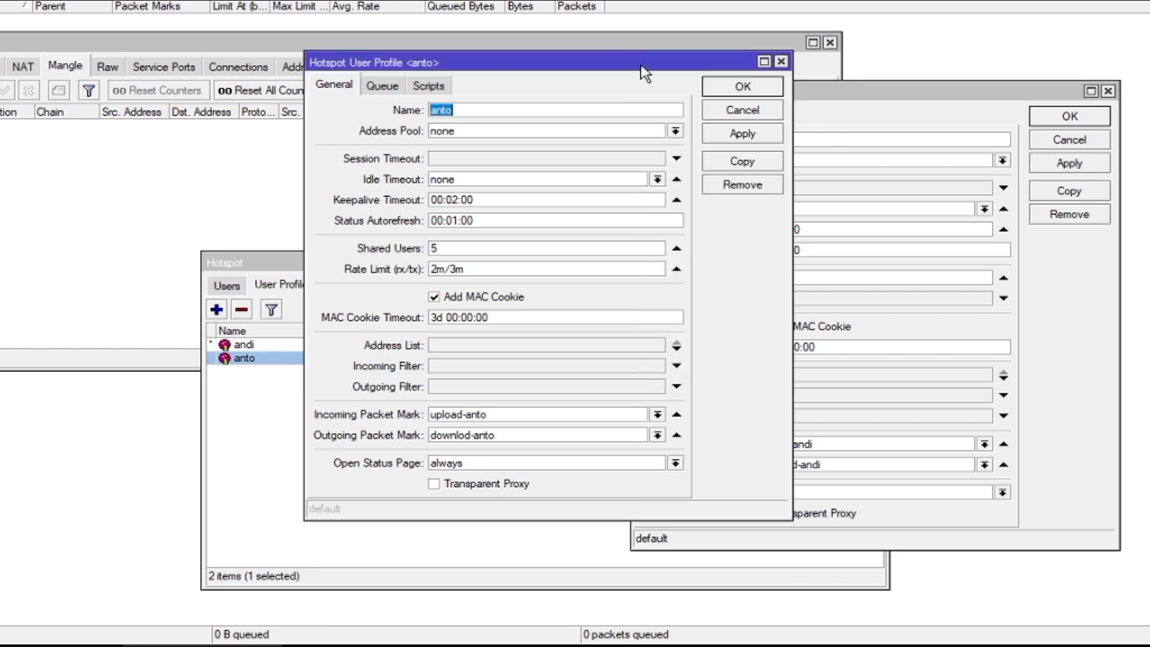
left_click(738, 136)
left_click(742, 86)
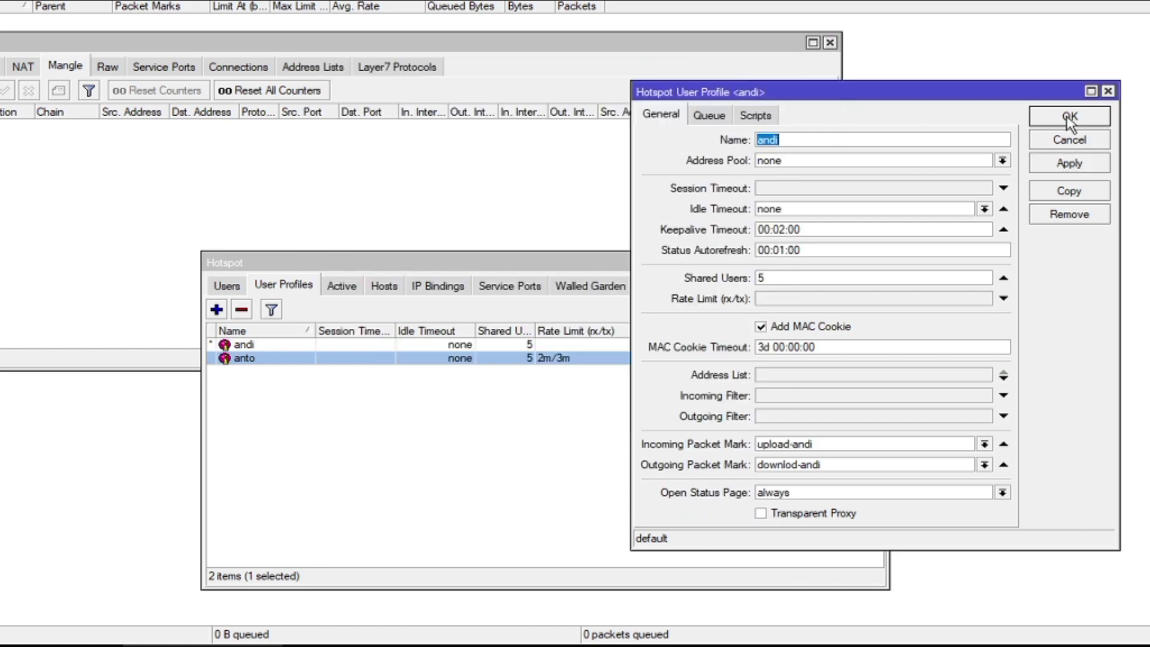
left_click(1069, 116)
Clear the Rate Limit (rx/tx) value in the second hotspot user profile, save it and recheck its settings
double_click(559, 396)
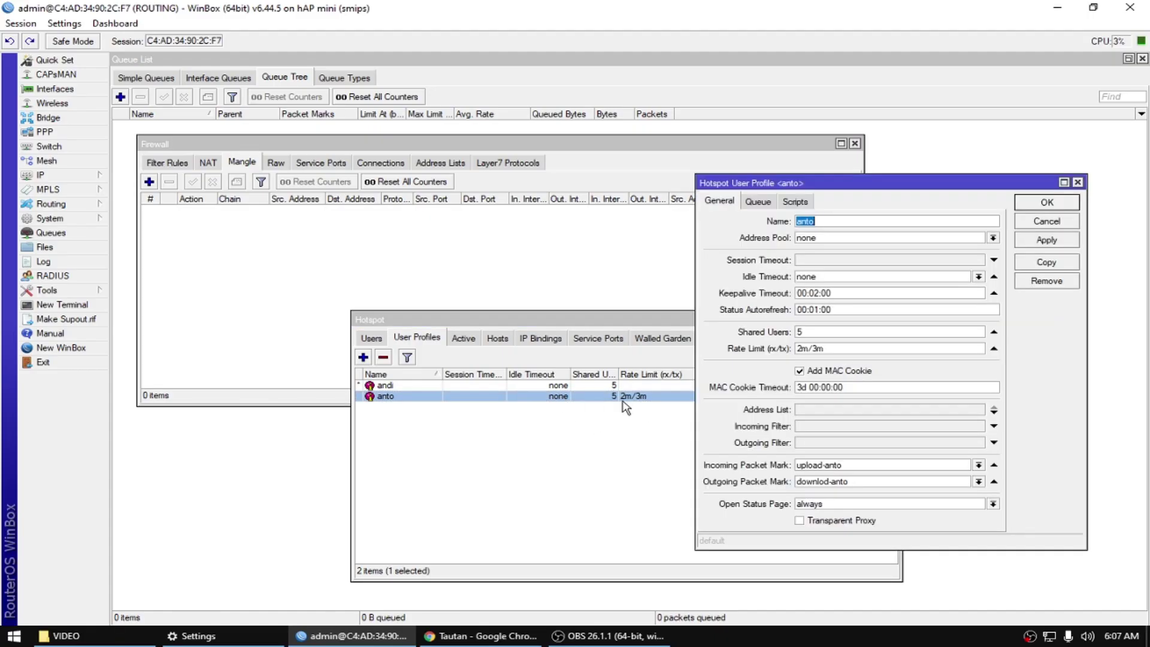
left_click(993, 348)
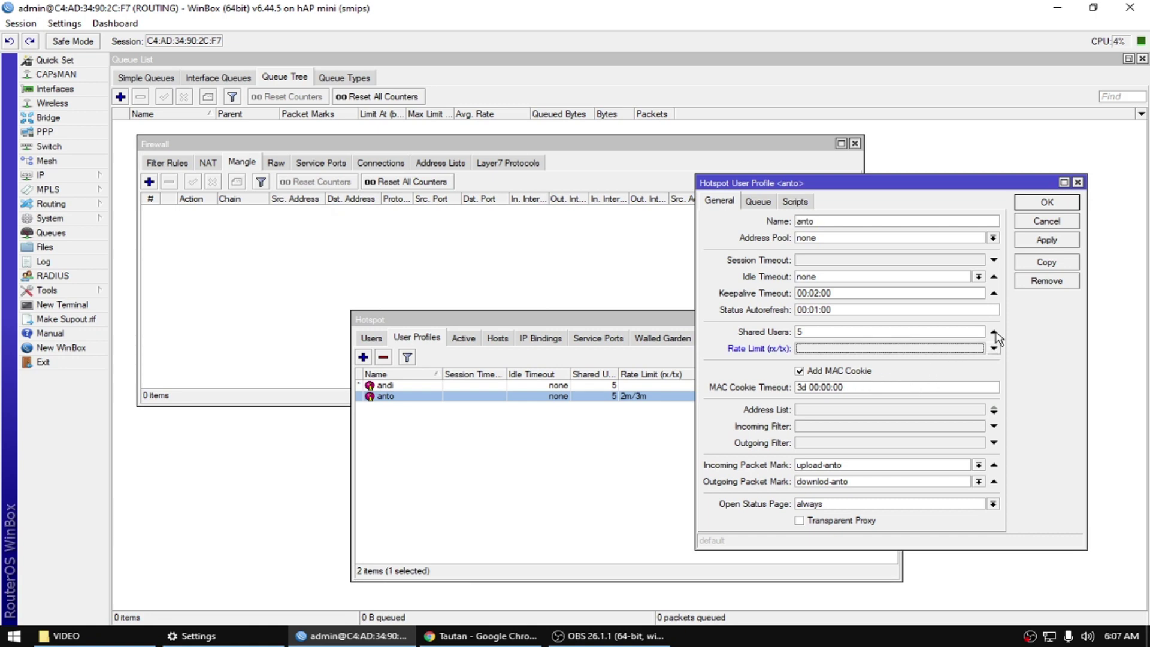
left_click(1045, 242)
left_click(1049, 203)
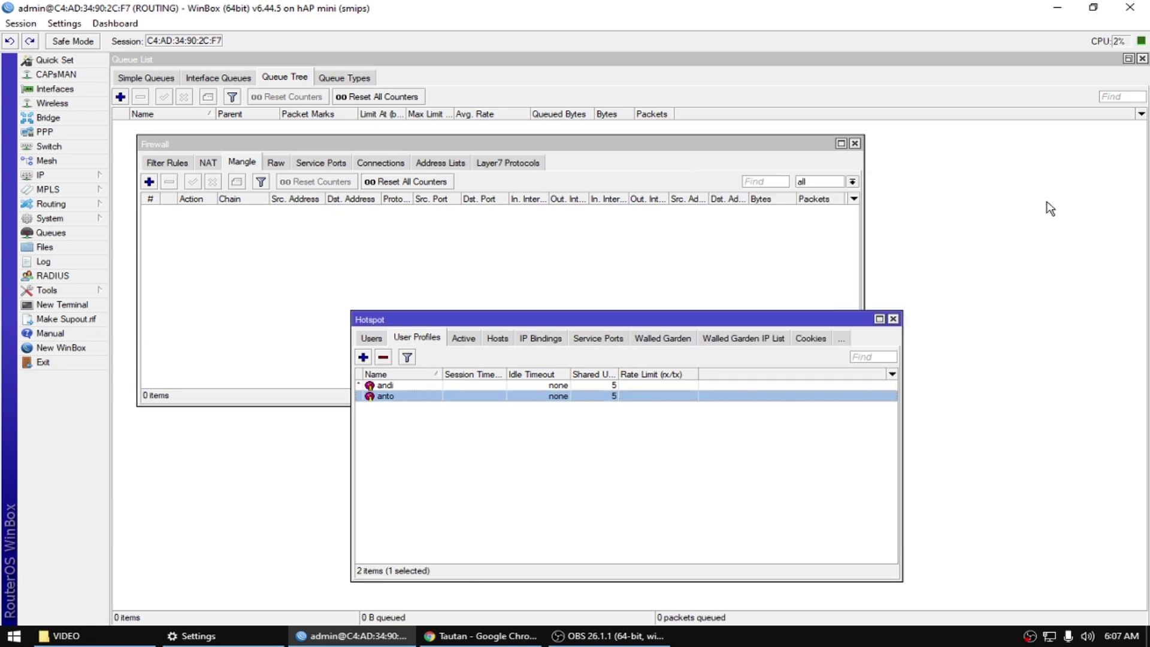
double_click(547, 397)
left_click(1046, 202)
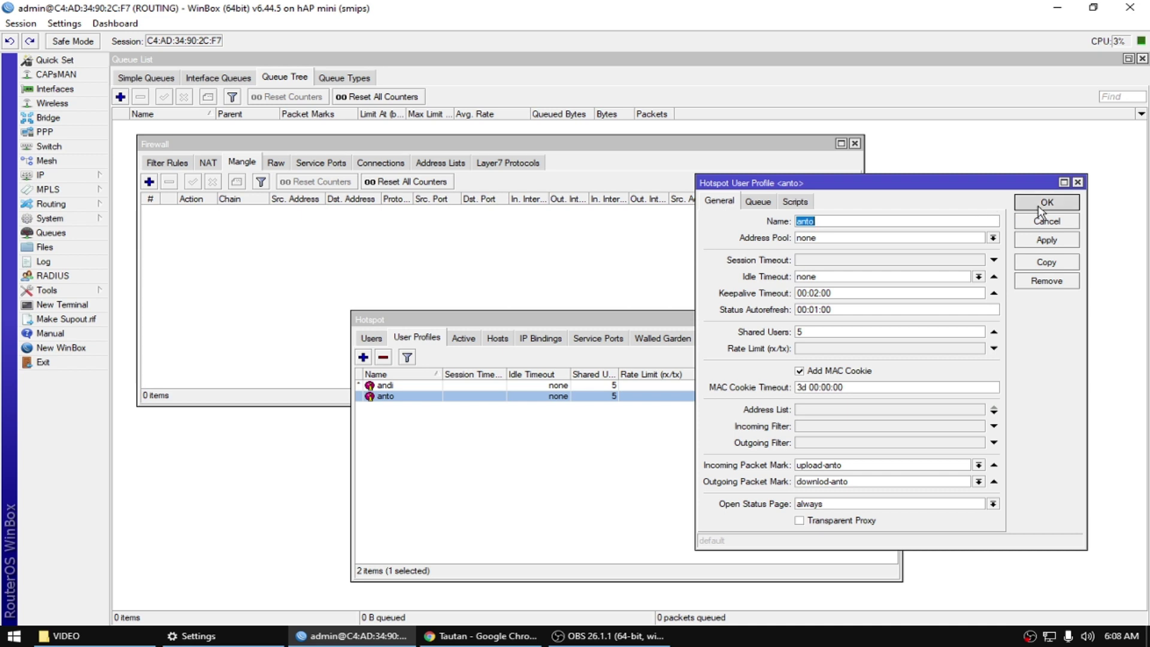
Bring the Firewall window forward, start a new mangle rule and set its chain to forward
left_click(258, 234)
mouse_move(232, 148)
left_mouse_down()
mouse_move(259, 142)
mouse_move(243, 133)
left_mouse_up()
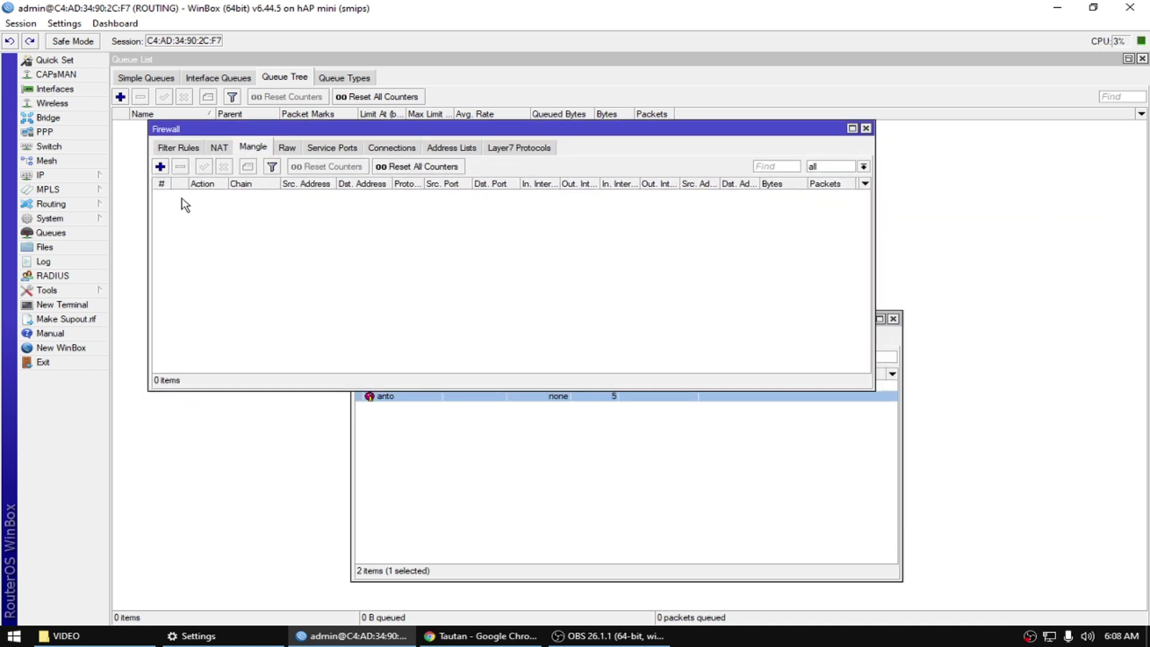
left_click(160, 168)
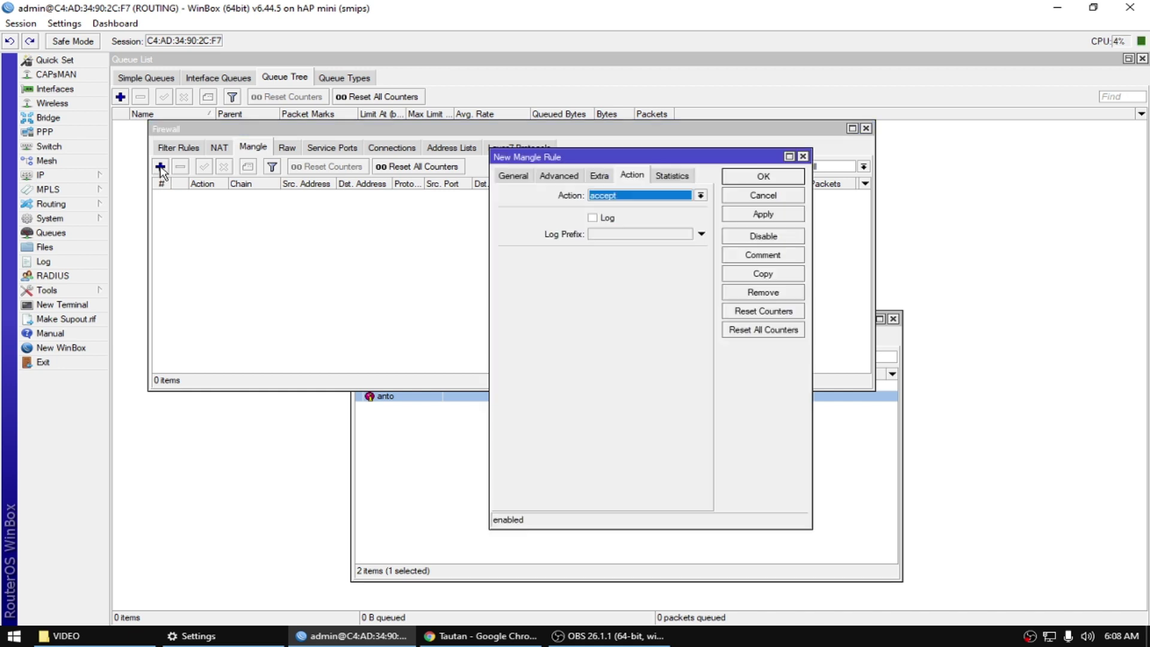
left_click(515, 176)
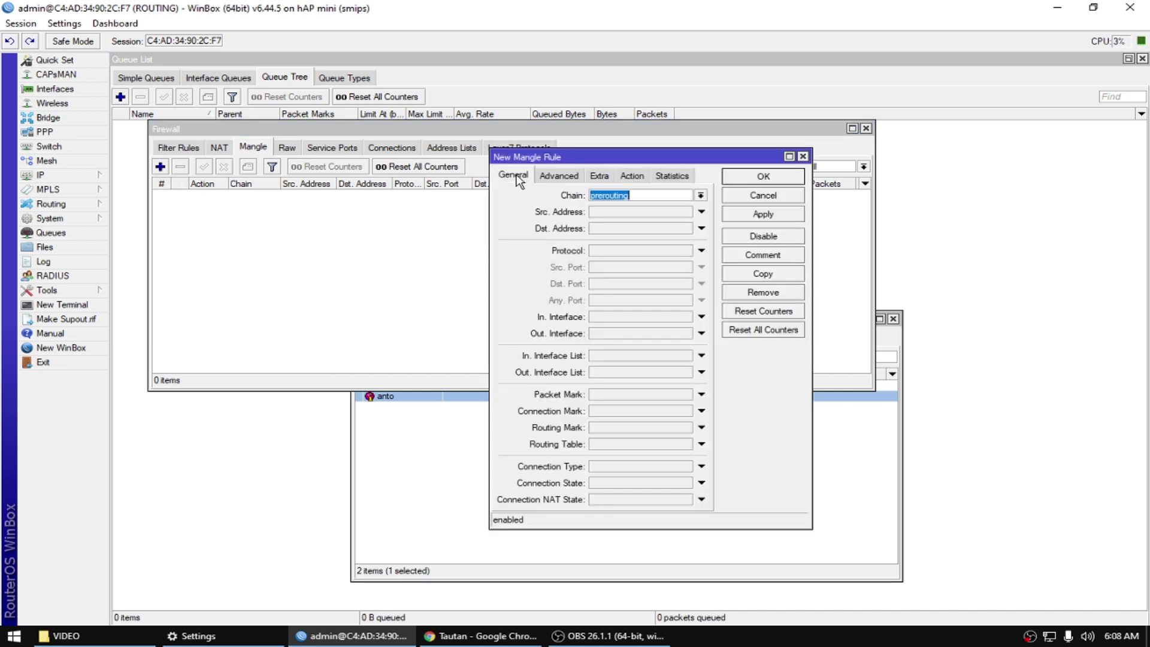
left_click(700, 196)
left_click(655, 207)
Set the new mangle rule's action to jump with jump target hotspot and save the rule
left_click(634, 176)
left_click(631, 198)
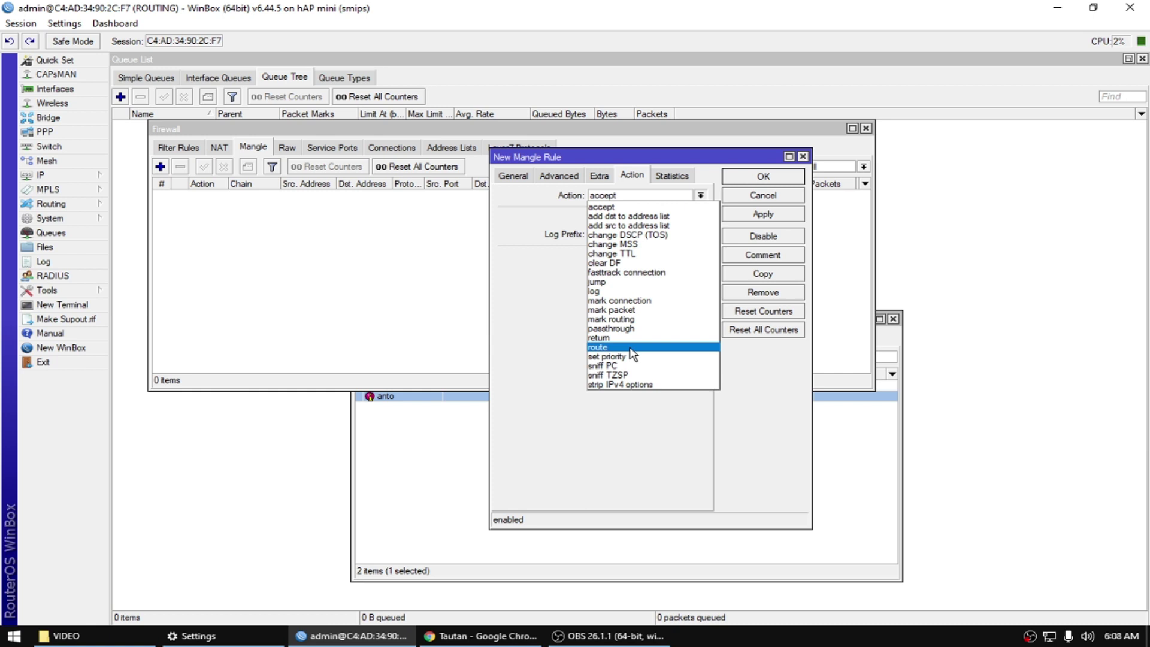
left_click(633, 280)
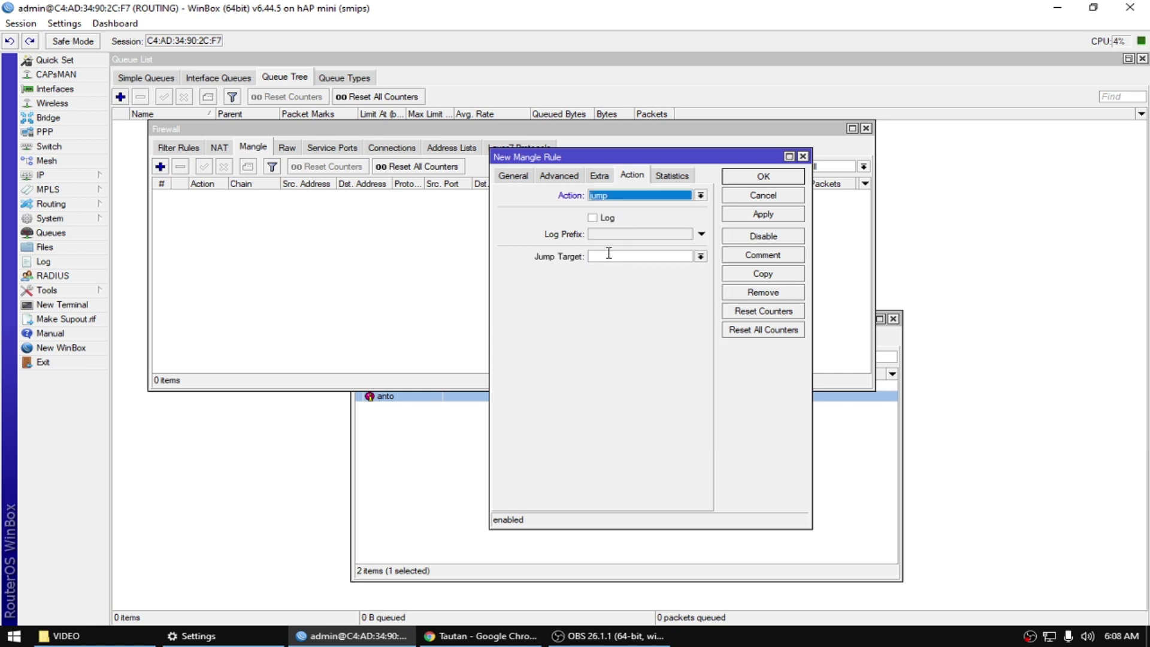
left_click(609, 255)
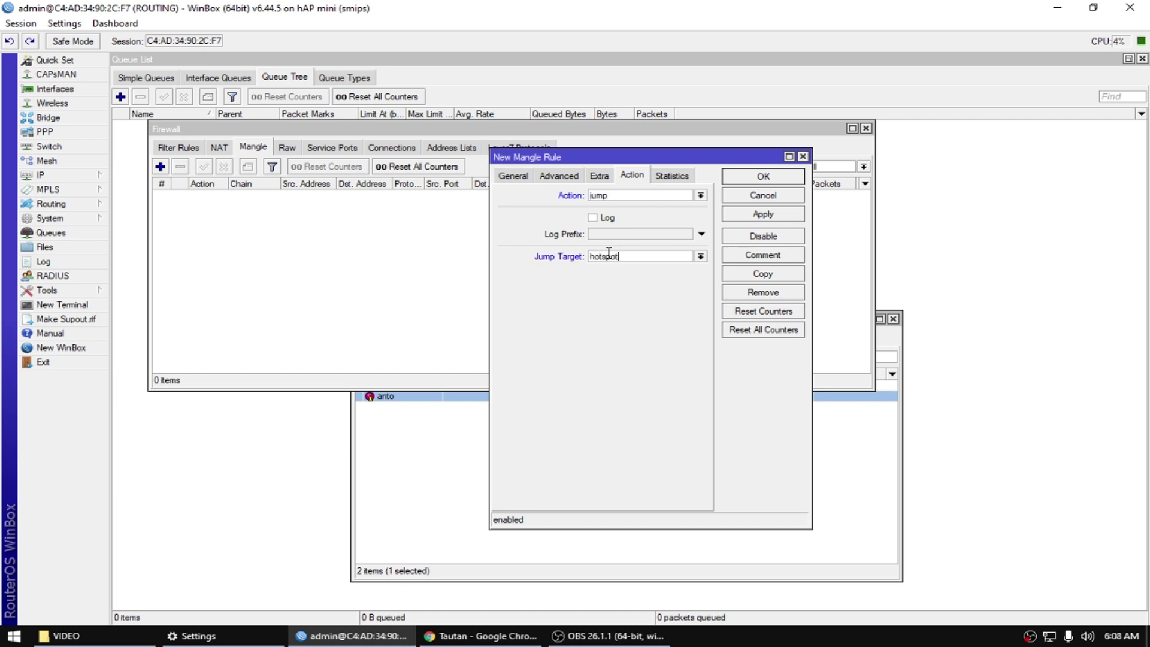
left_click(763, 214)
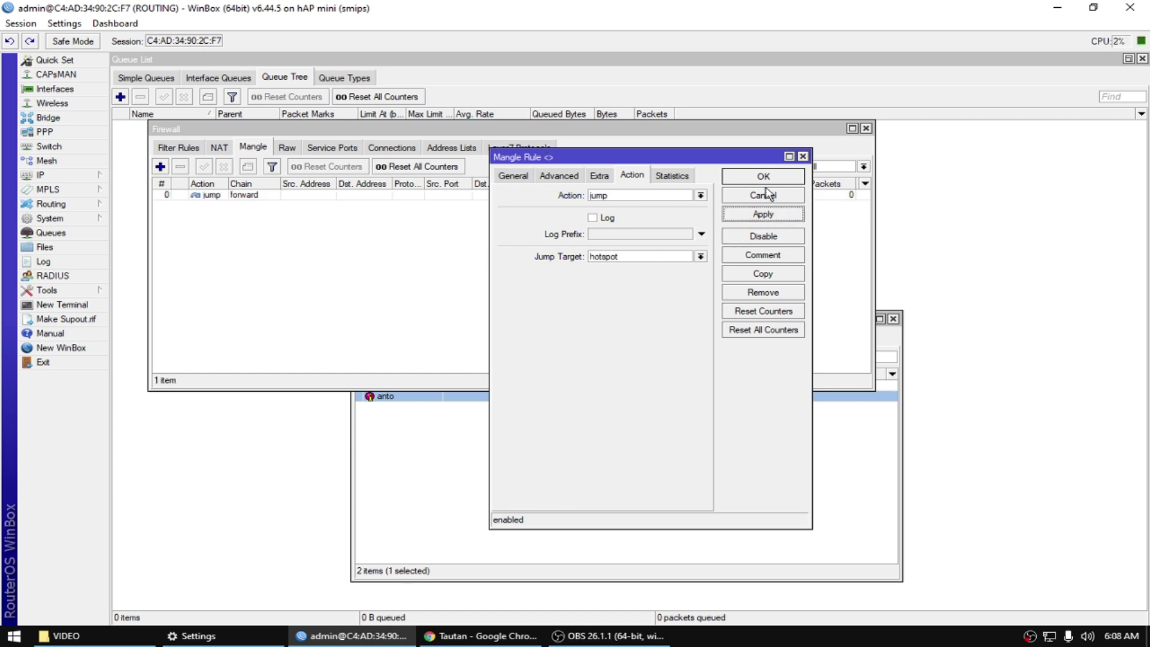
left_click(764, 177)
Compare the active hotspot session with the hotspot user profiles list while the jump rule is running
left_click(505, 195)
left_click(526, 305)
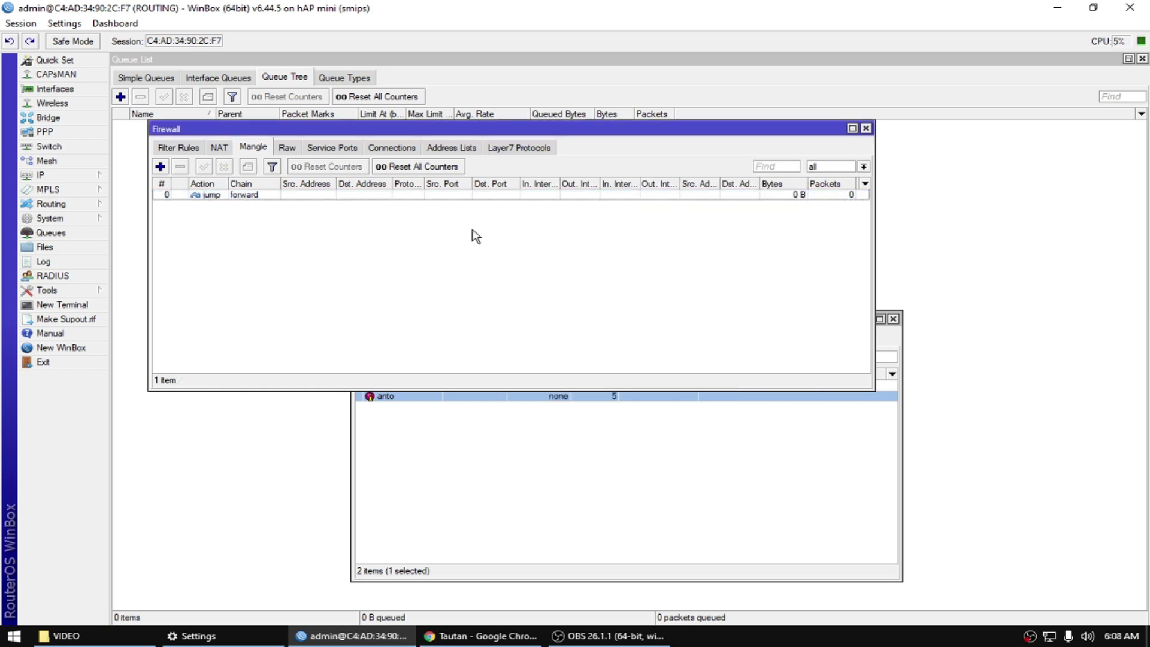
left_click(534, 443)
left_click(516, 394)
left_click(516, 386)
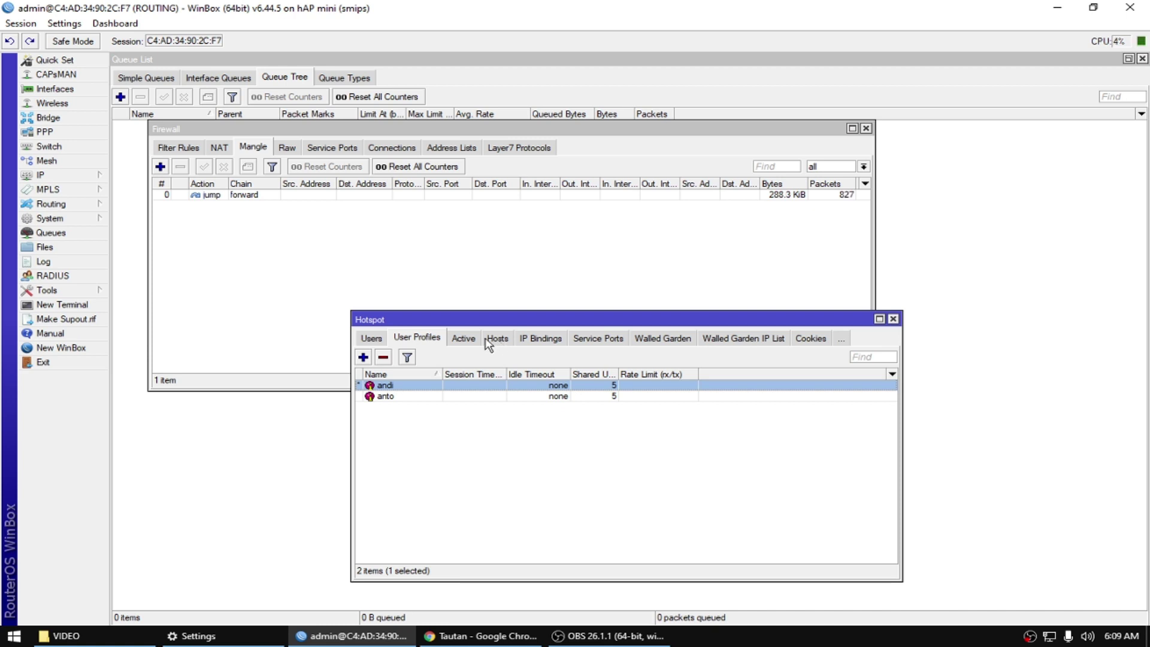
left_click(464, 339)
left_click(486, 386)
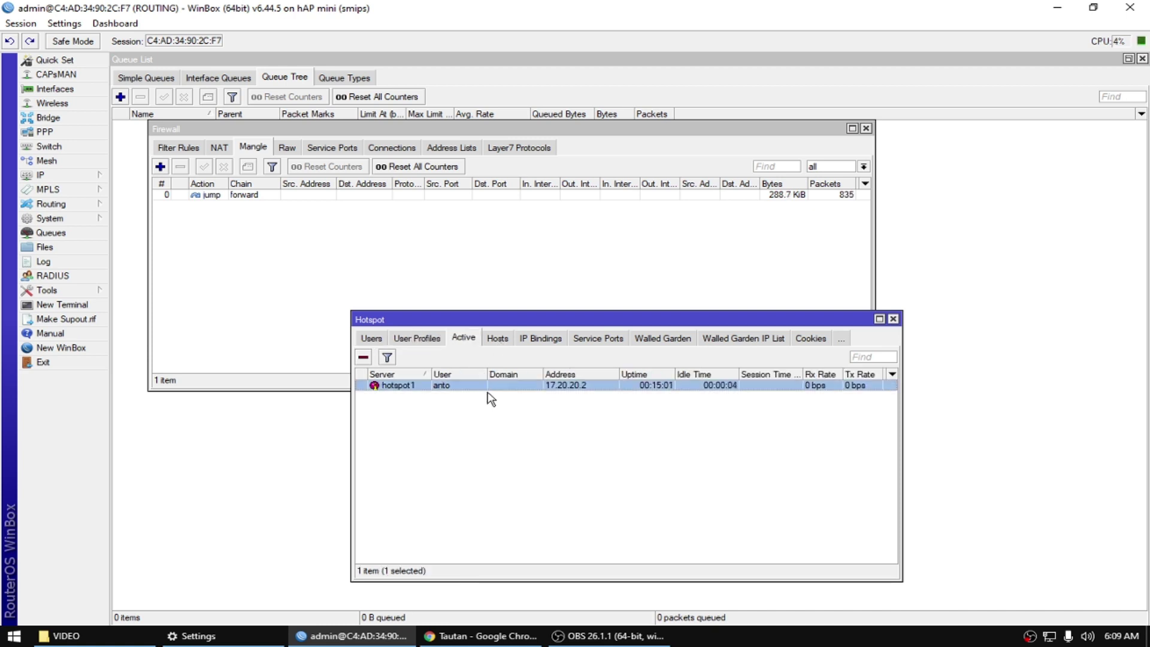
left_click(433, 337)
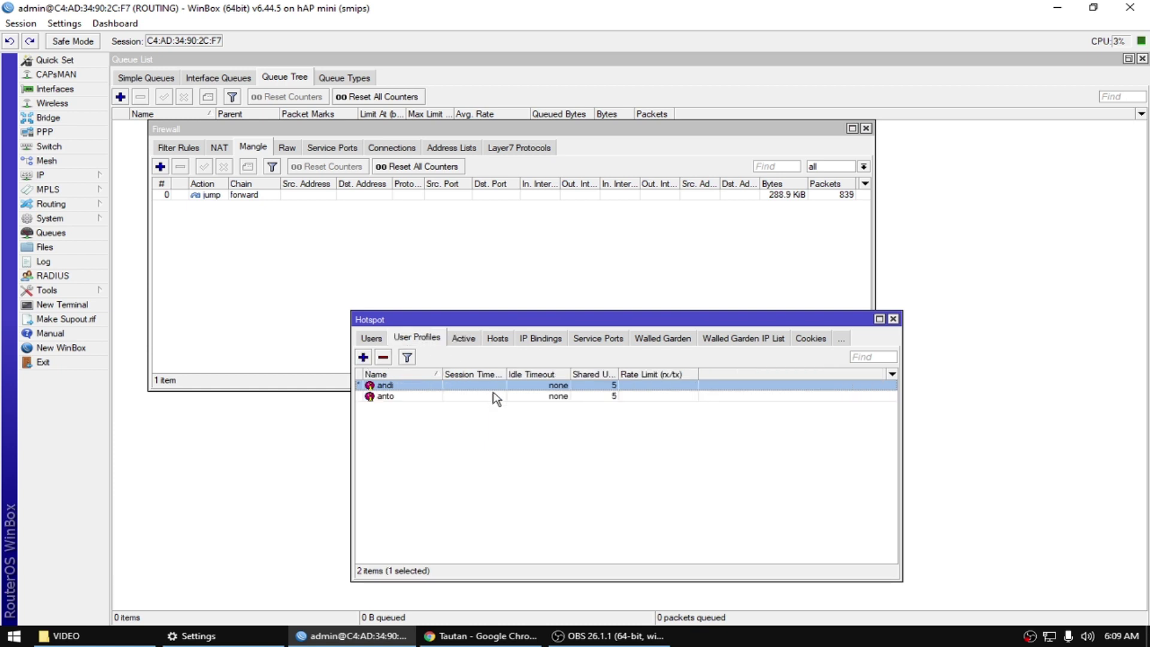
left_click(456, 340)
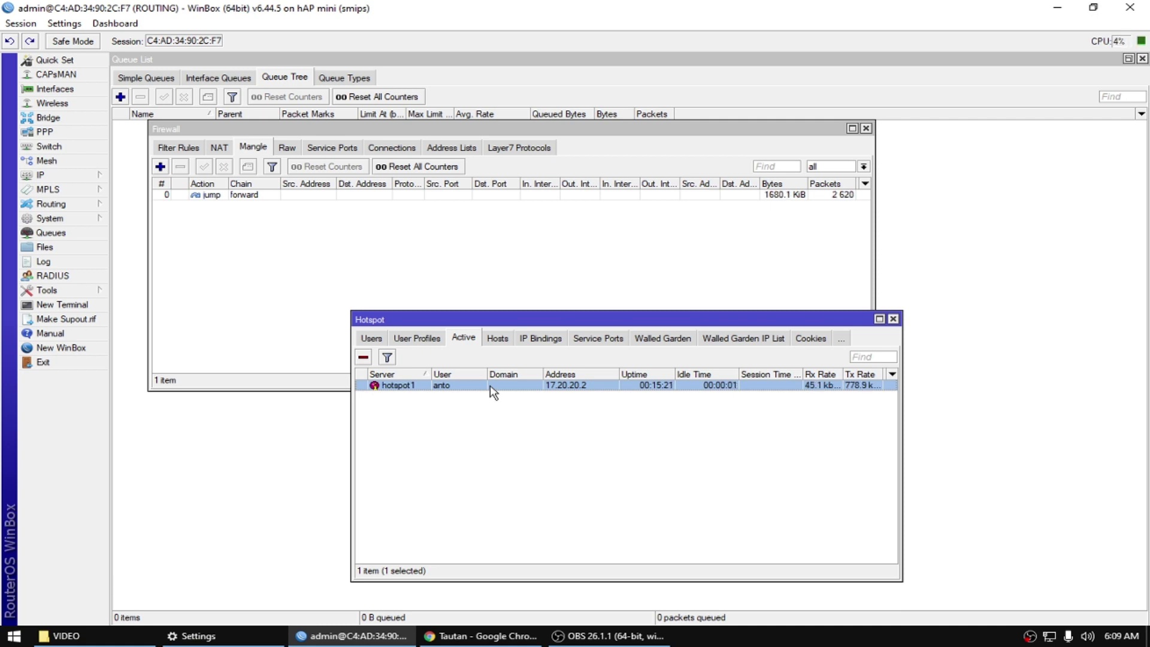
left_click(417, 337)
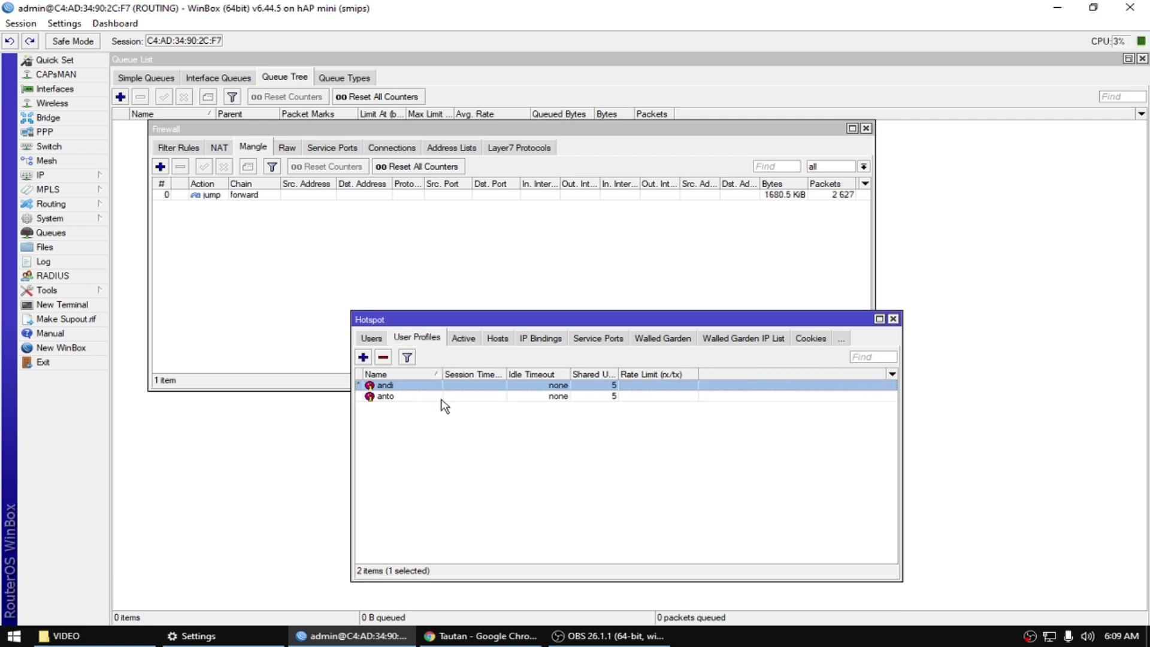
Review the second hotspot user profile's incoming and outgoing packet marks and reapply its settings
double_click(443, 396)
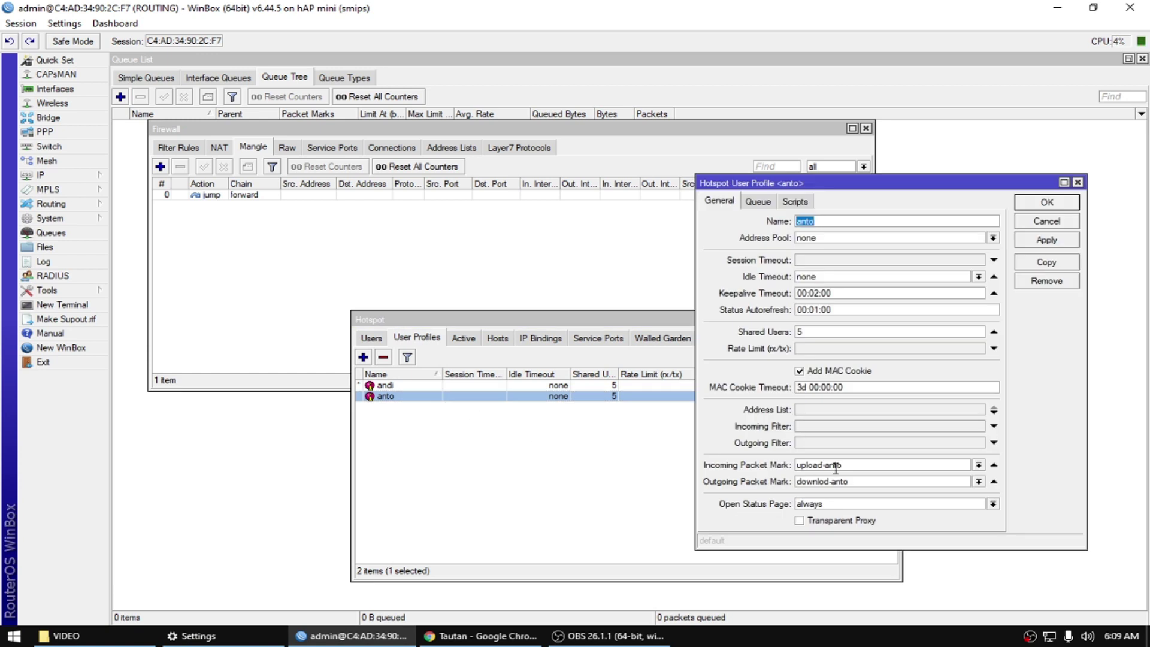
left_click_drag(852, 468, 809, 467)
left_click(863, 467)
left_click(1057, 241)
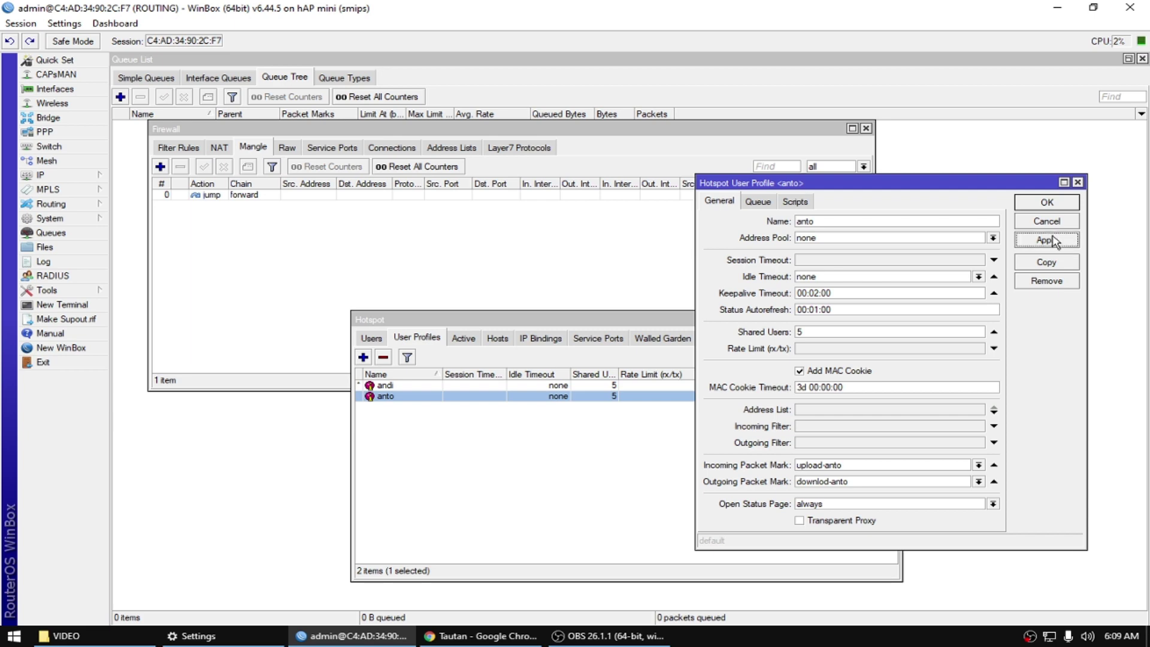
Disable the mangle jump rule and close the second hotspot user profile
left_click(207, 195)
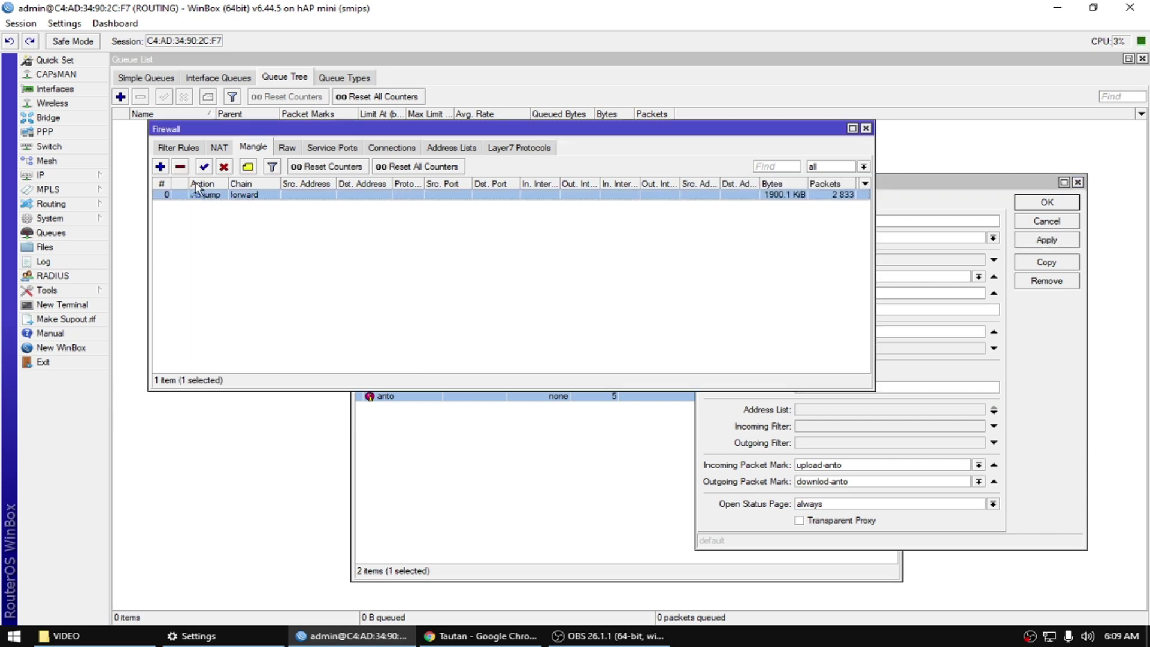
left_click(224, 167)
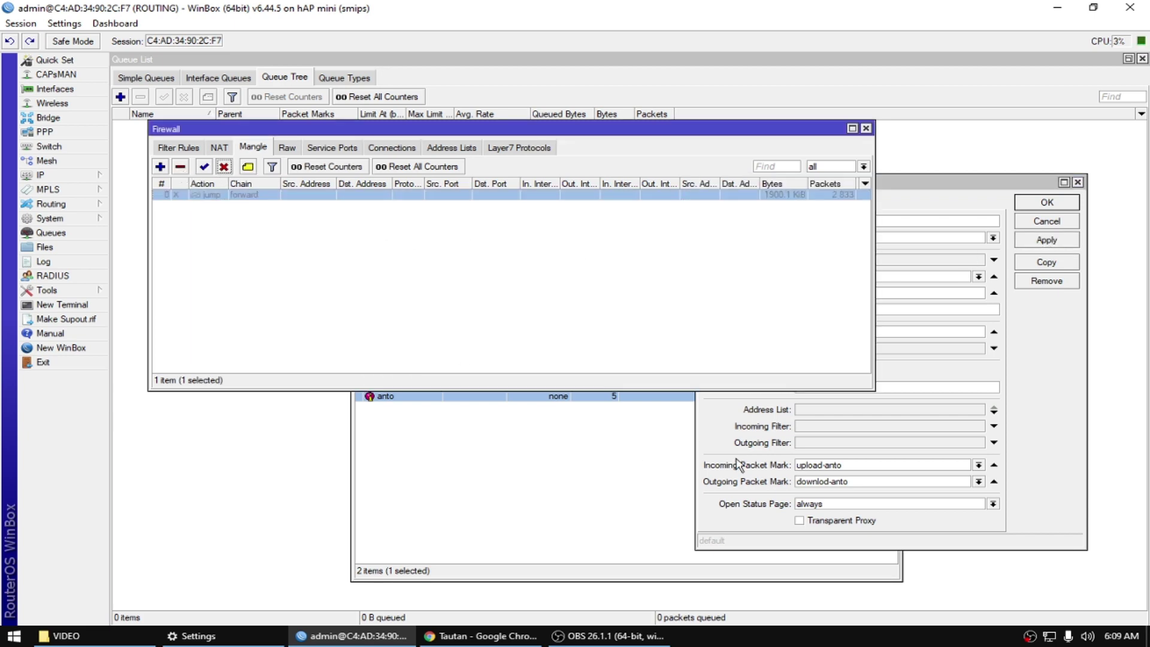
left_click(1054, 399)
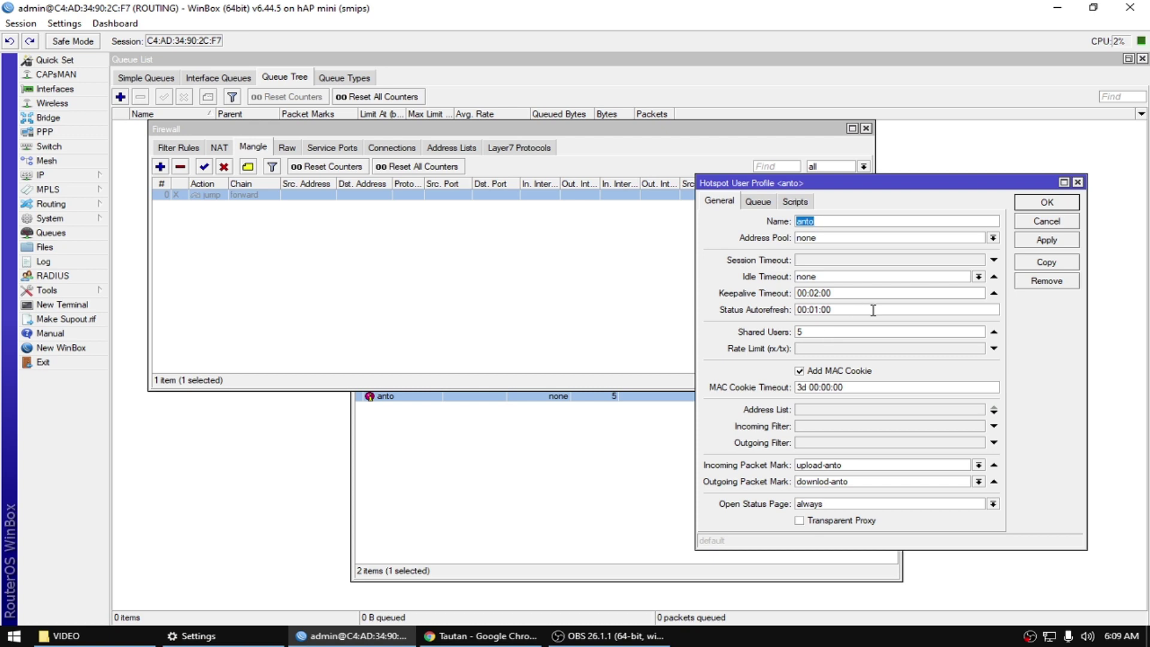
left_click(1047, 203)
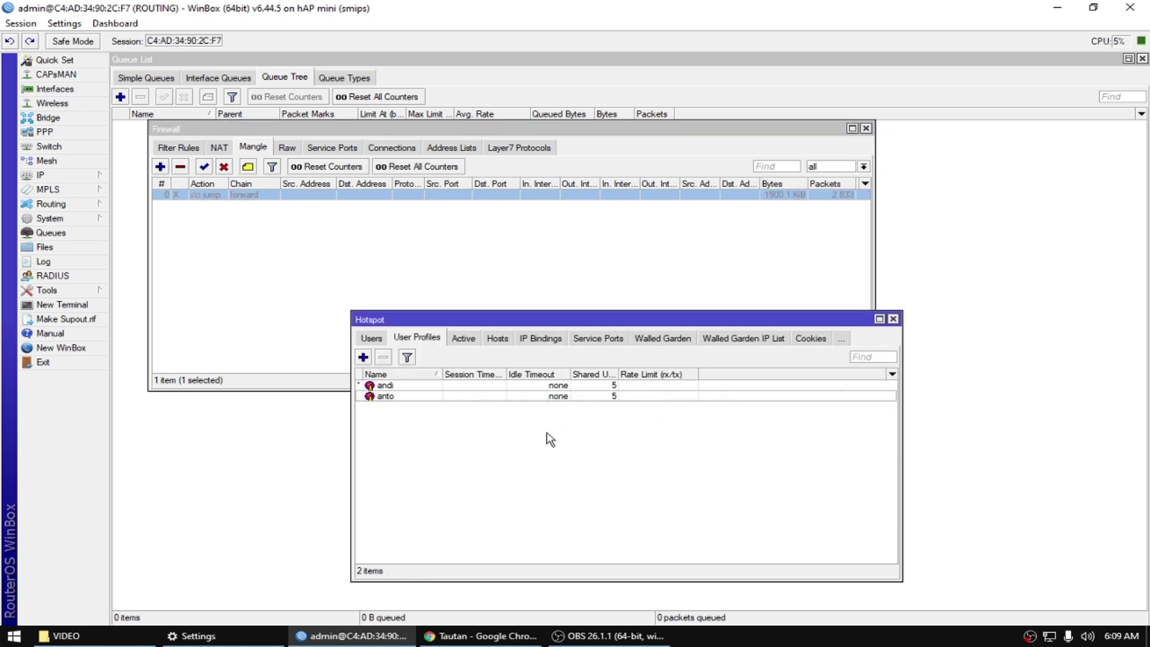
Recheck the first hotspot user profile's packet marks and close it
double_click(442, 386)
left_click(868, 483)
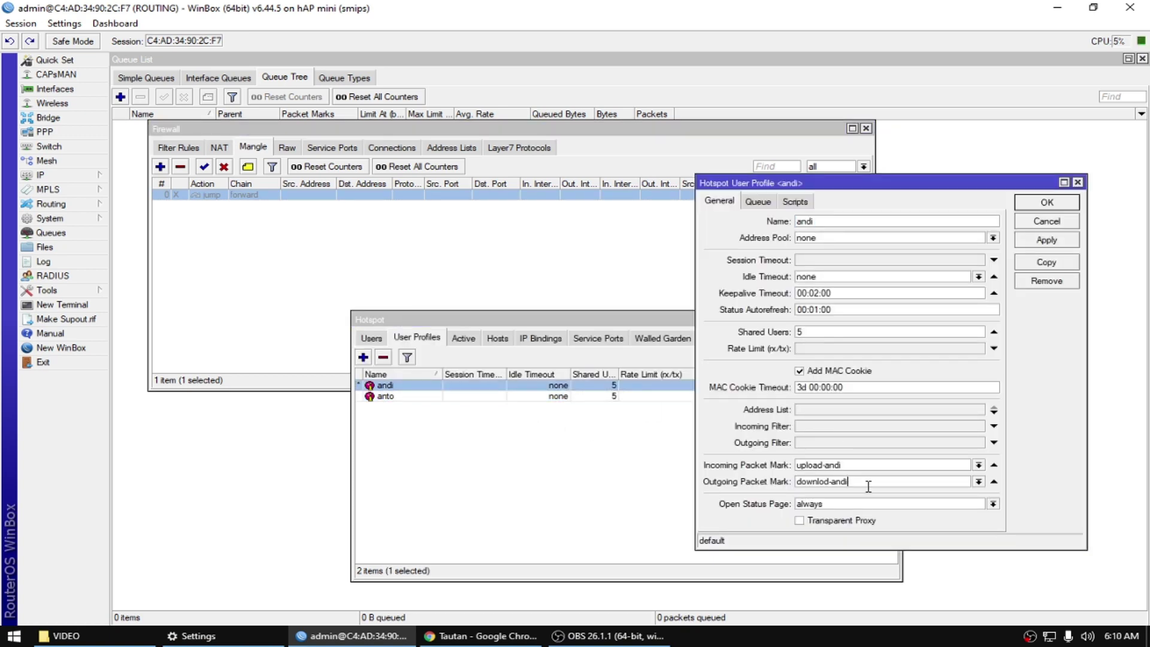
left_click(1047, 202)
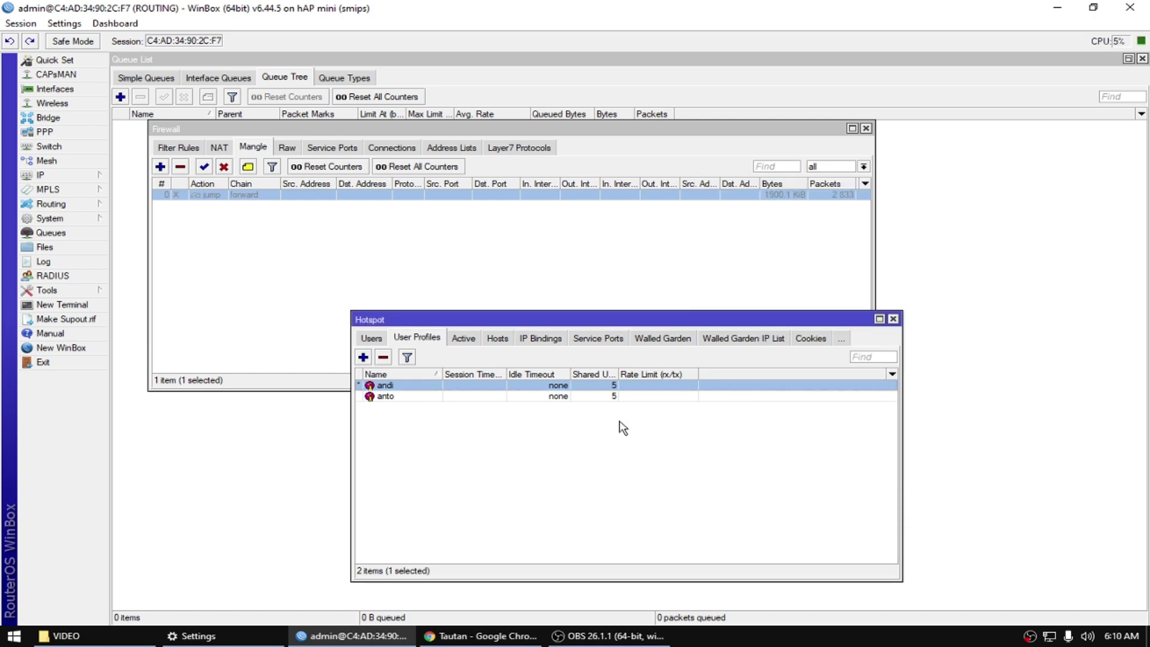
Remove the disabled jump rule from the mangle list
left_click(458, 396)
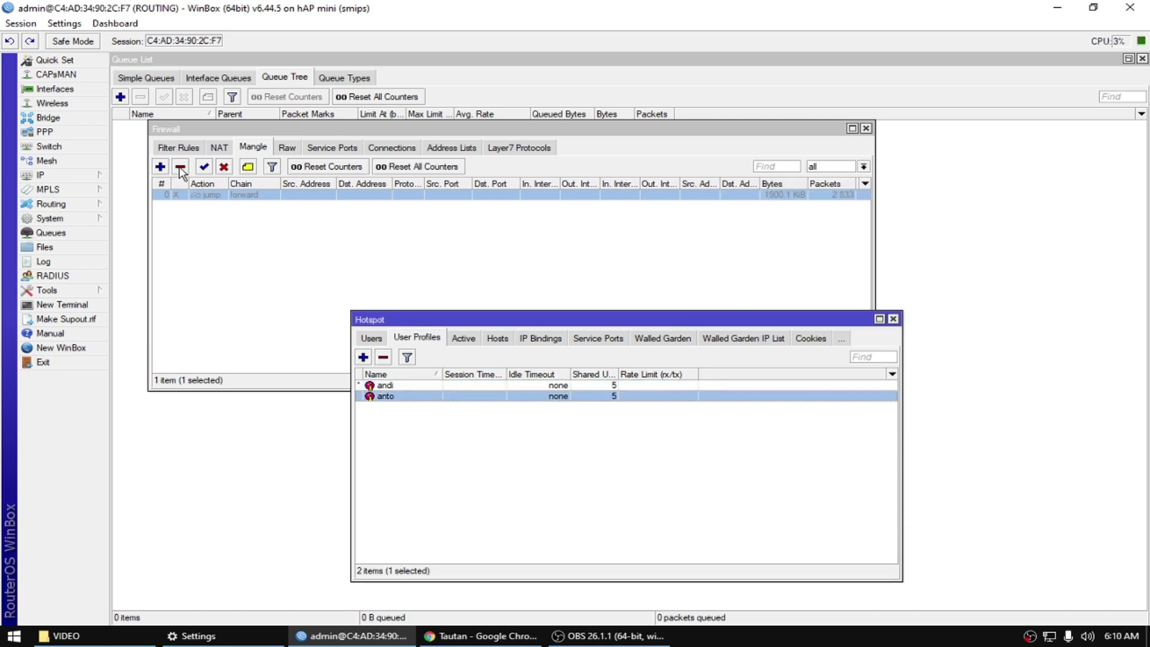
left_click(182, 173)
left_click(519, 440)
Delete the logged-in hotspot user's saved cookie
left_click(464, 338)
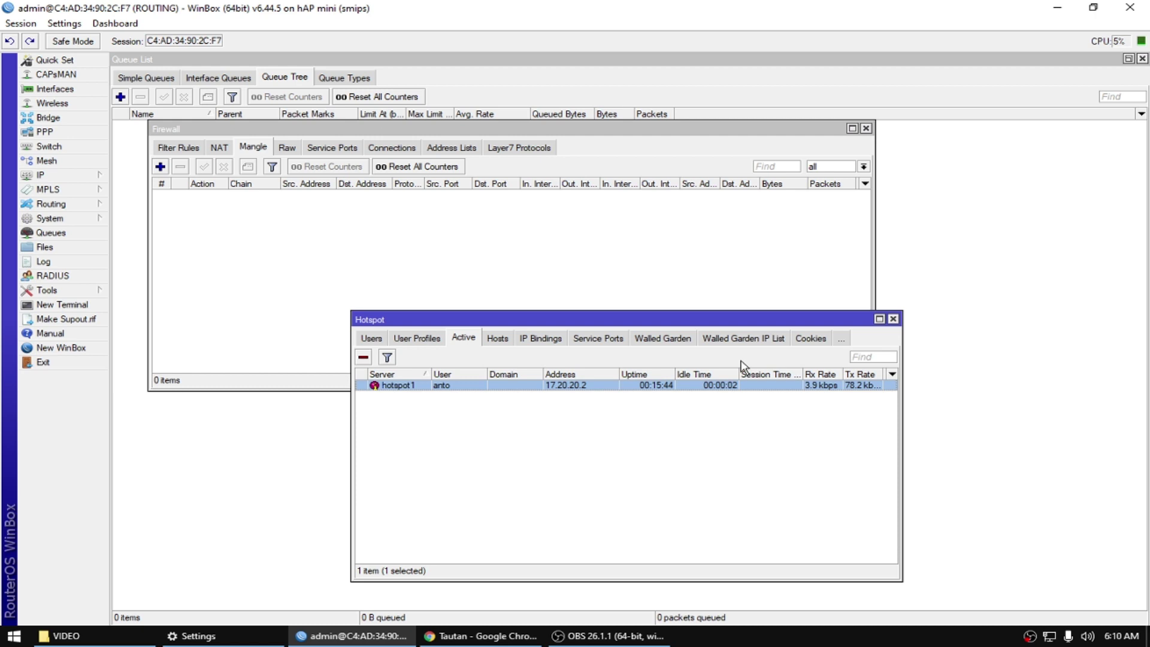
left_click(809, 339)
left_click(426, 384)
left_click(363, 357)
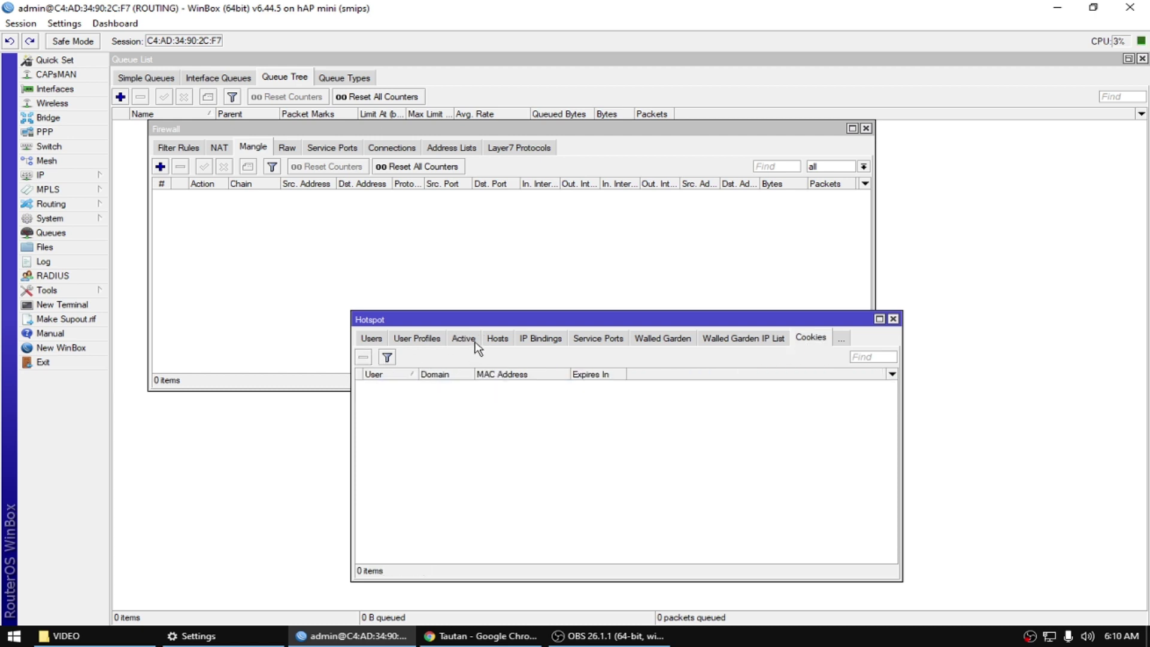
Check the hotspot hosts, and remove the active session at 17.20.20.2 so the user has to log in again
left_click(476, 343)
left_click(497, 337)
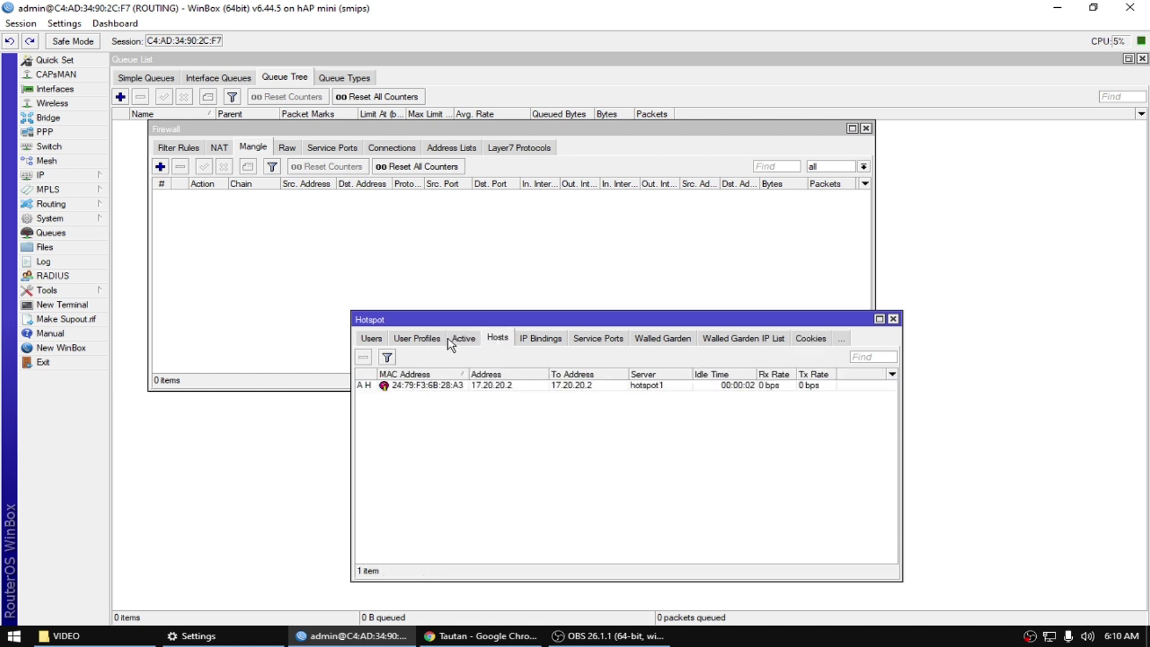
left_click(450, 340)
left_click(559, 427)
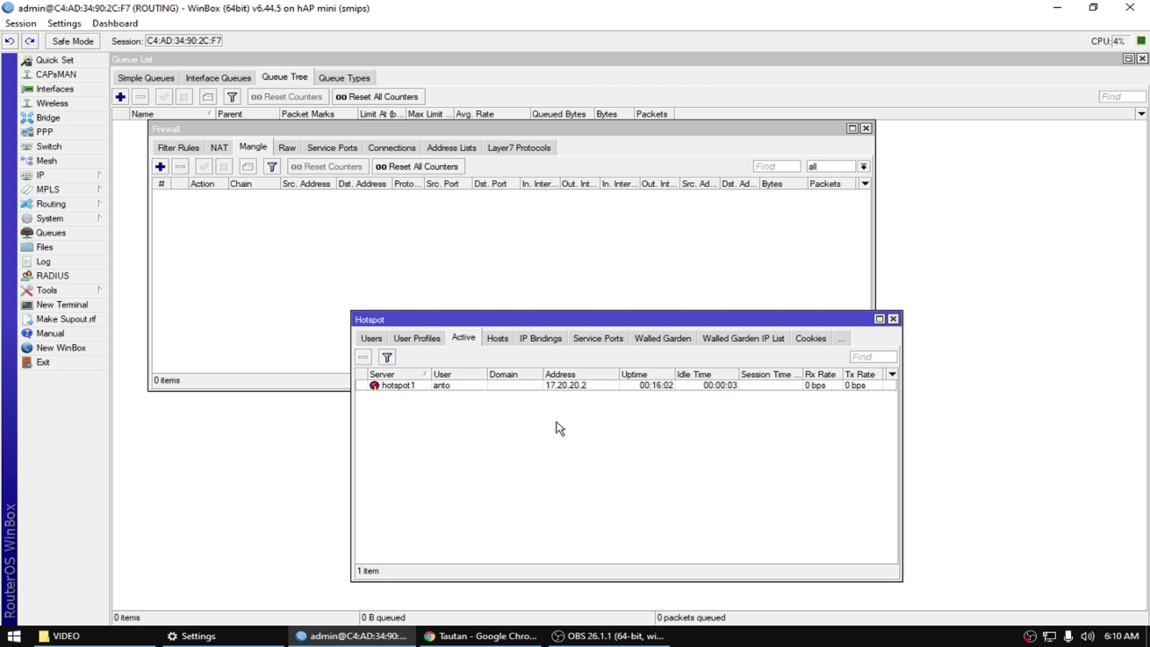
left_click(518, 386)
left_click(366, 358)
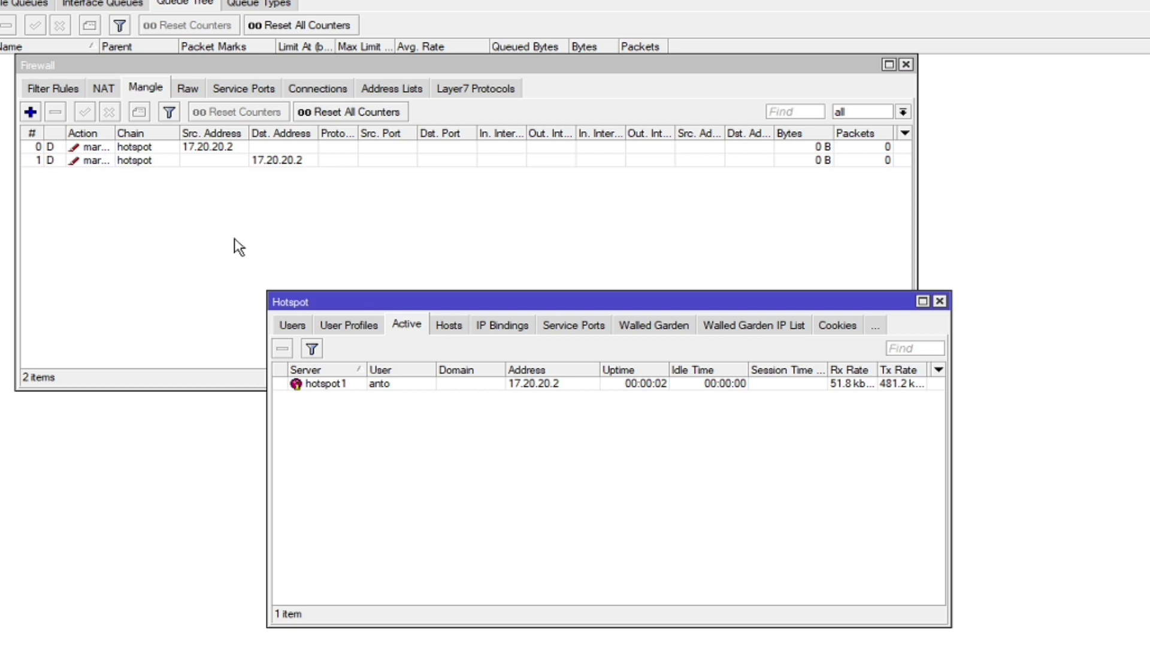
Examine the two dynamic hotspot-chain mangle rules for 17.20.20.2, comparing their source and destination addresses and traffic counters
left_click(134, 160)
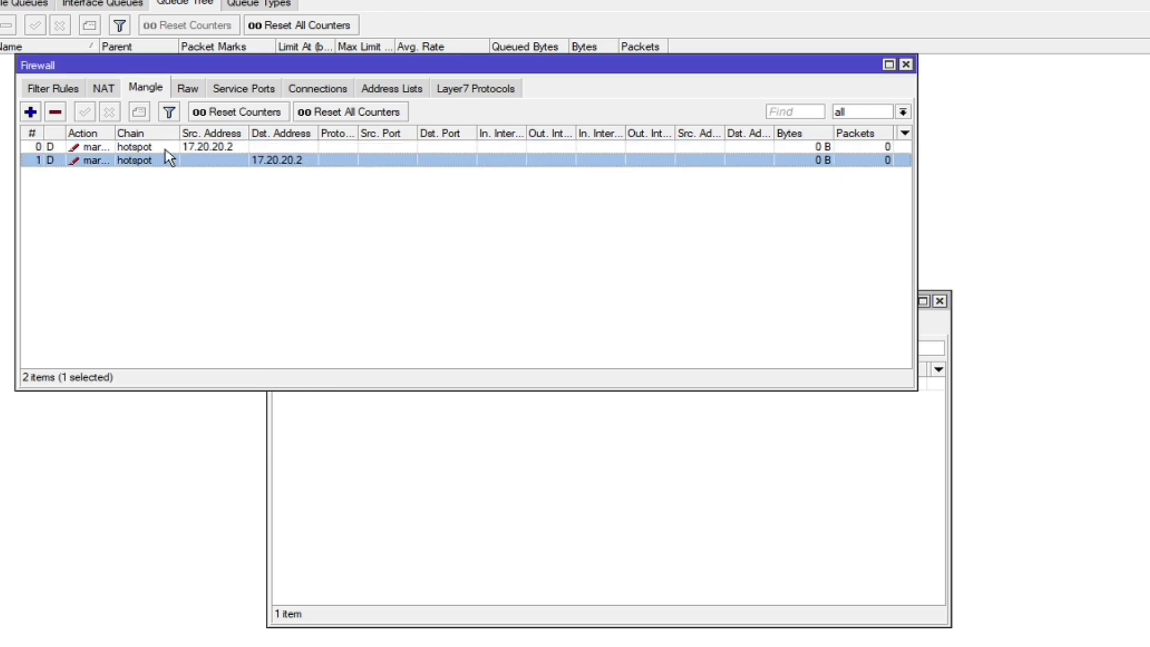
key("Up")
left_click(506, 476)
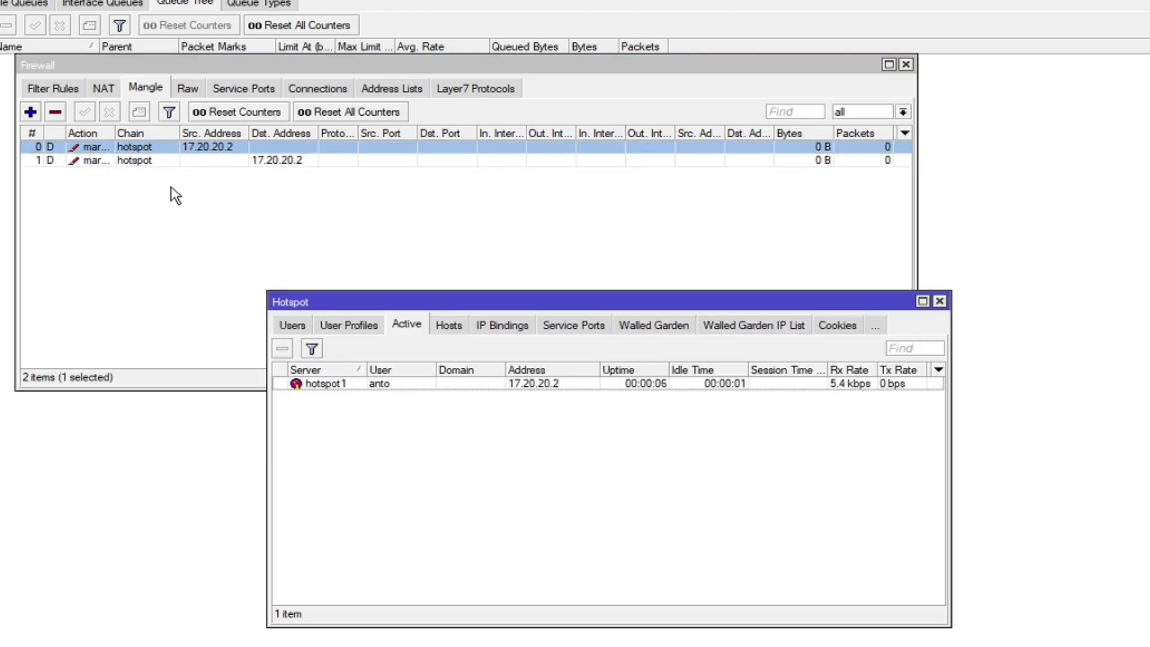
left_click(174, 160)
left_click(151, 148)
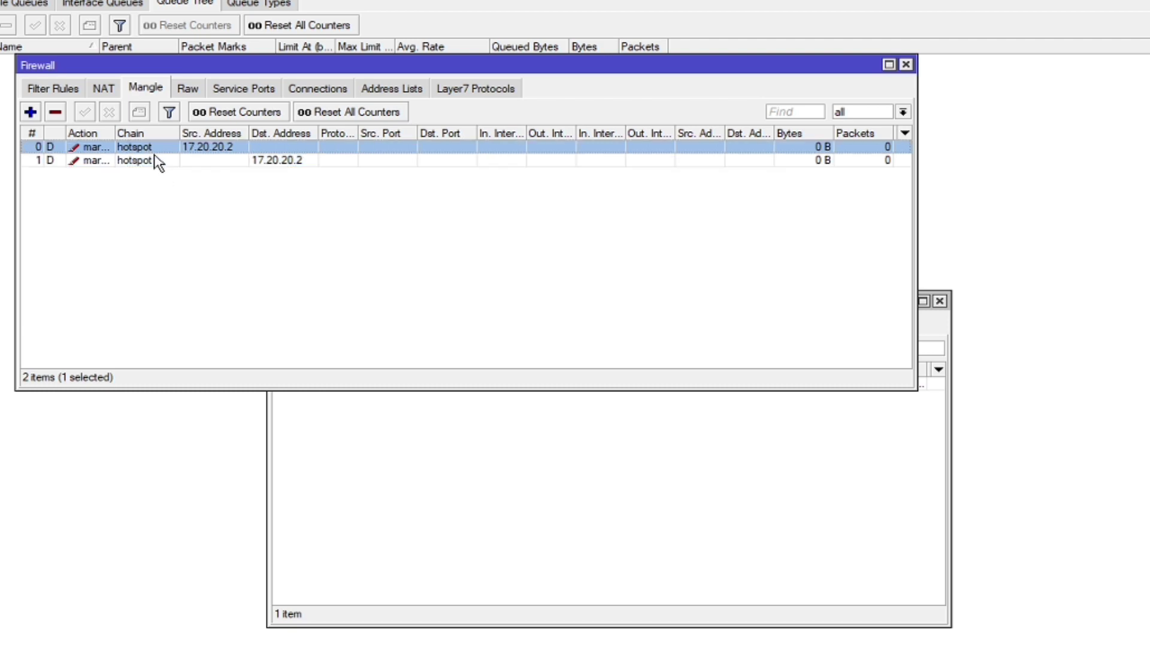
left_click(163, 161)
left_click(142, 146)
left_click(84, 178)
left_click(77, 161)
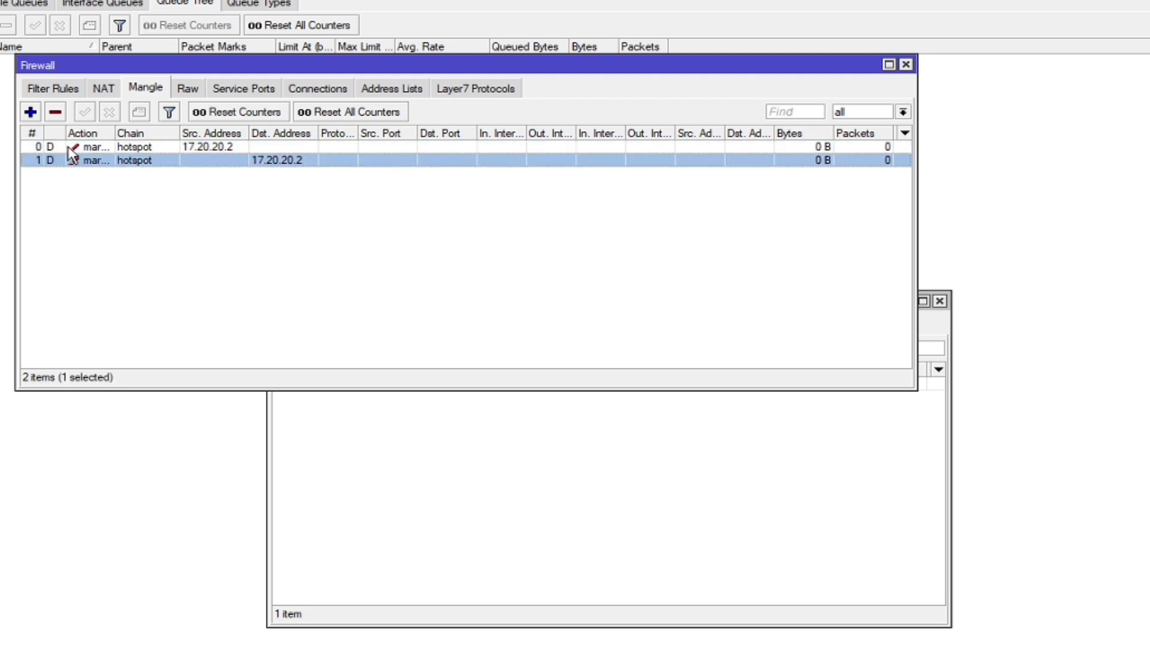
left_click(68, 148)
left_click(67, 160)
left_click(65, 149)
left_click(64, 157)
left_click(63, 148)
left_click(63, 159)
left_click(137, 149)
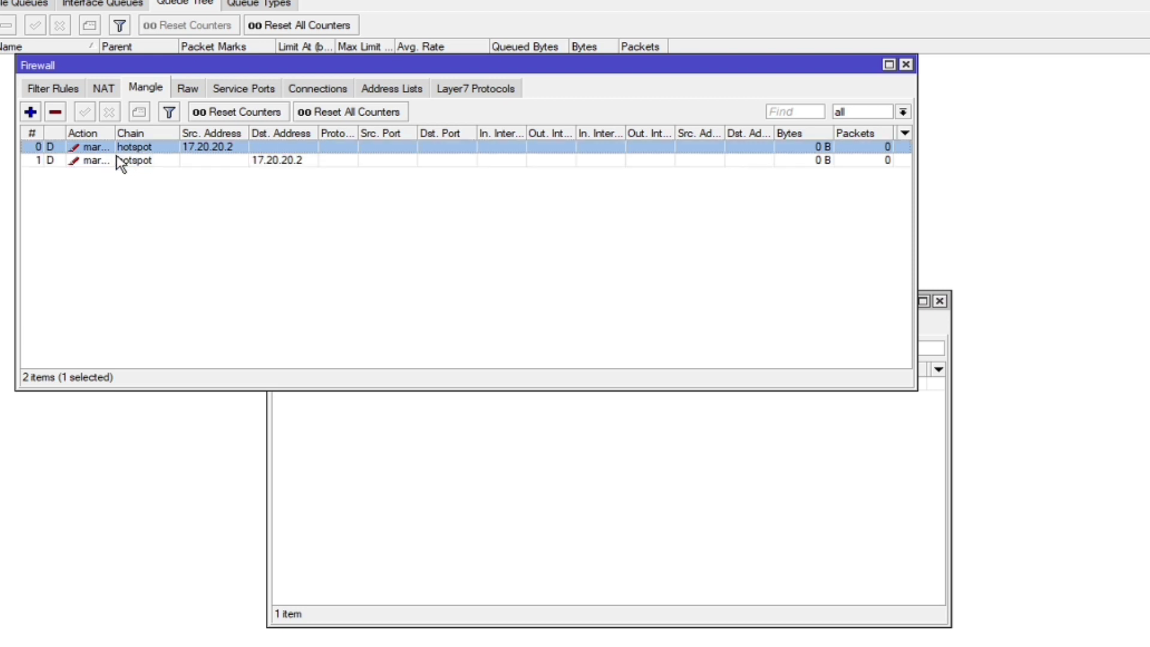
left_click(114, 156)
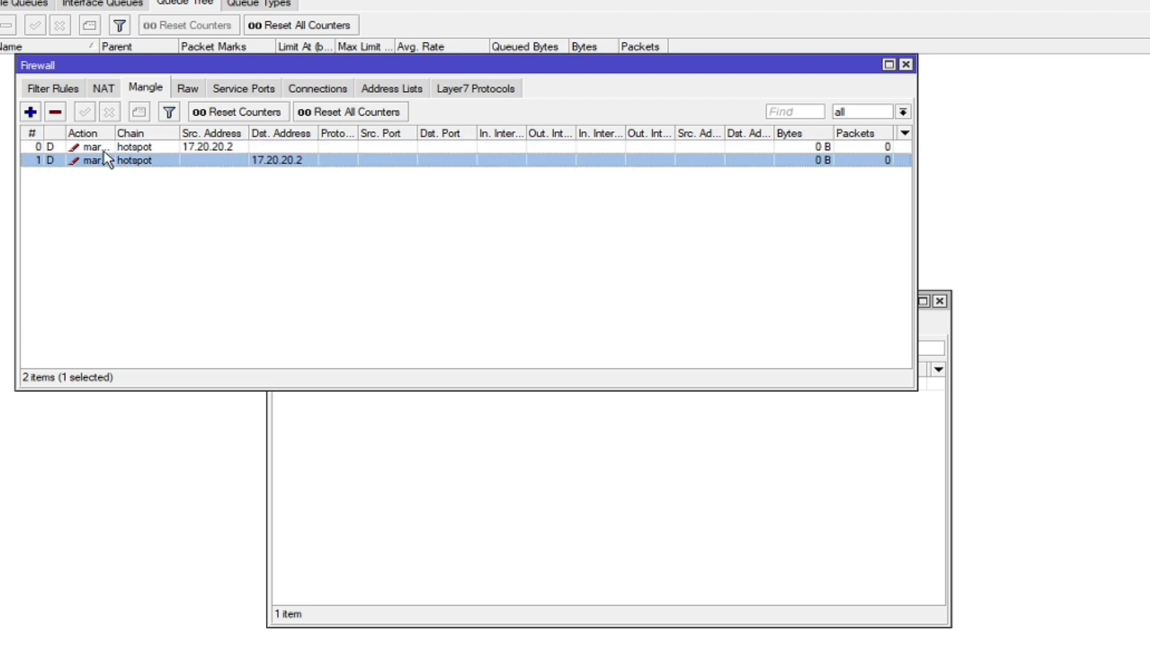
Add a mangle rule on the forward chain with the jump action and hotspot as the jump target
left_click(30, 112)
left_click(473, 124)
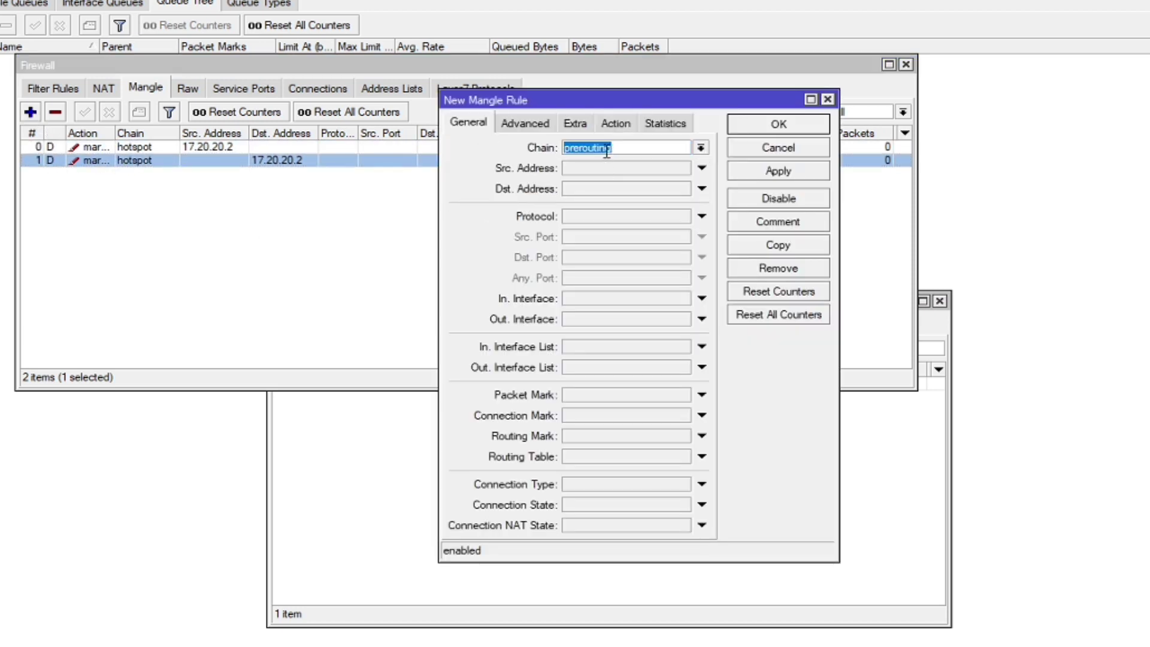
left_click(700, 147)
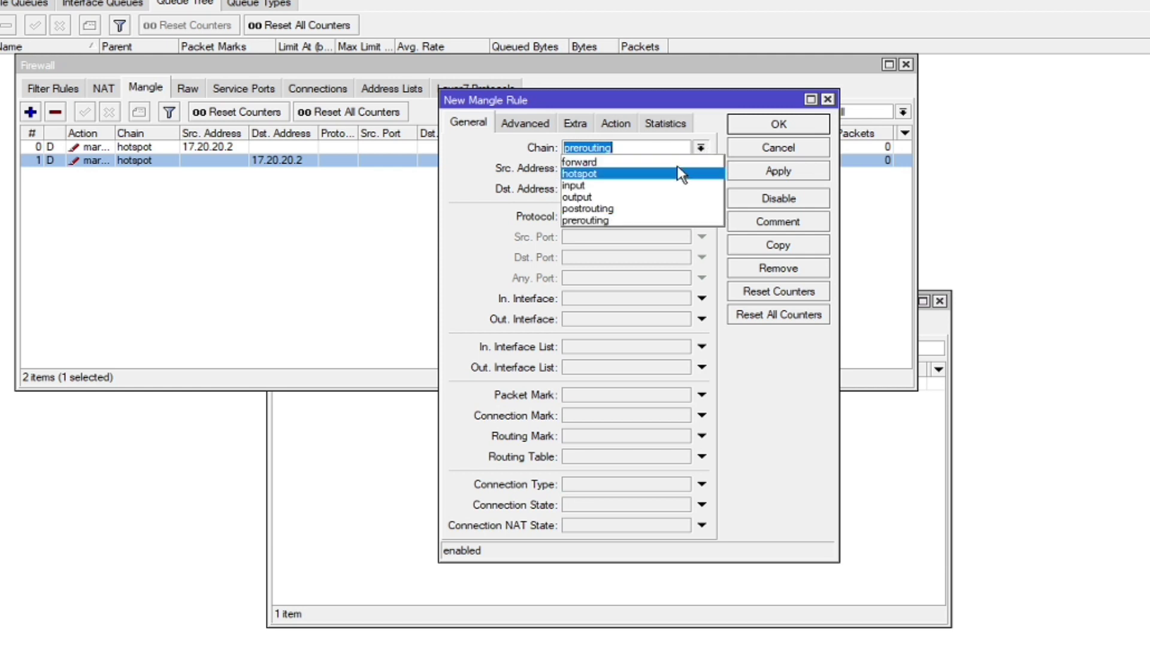
left_click(658, 147)
left_click(616, 123)
left_click(617, 148)
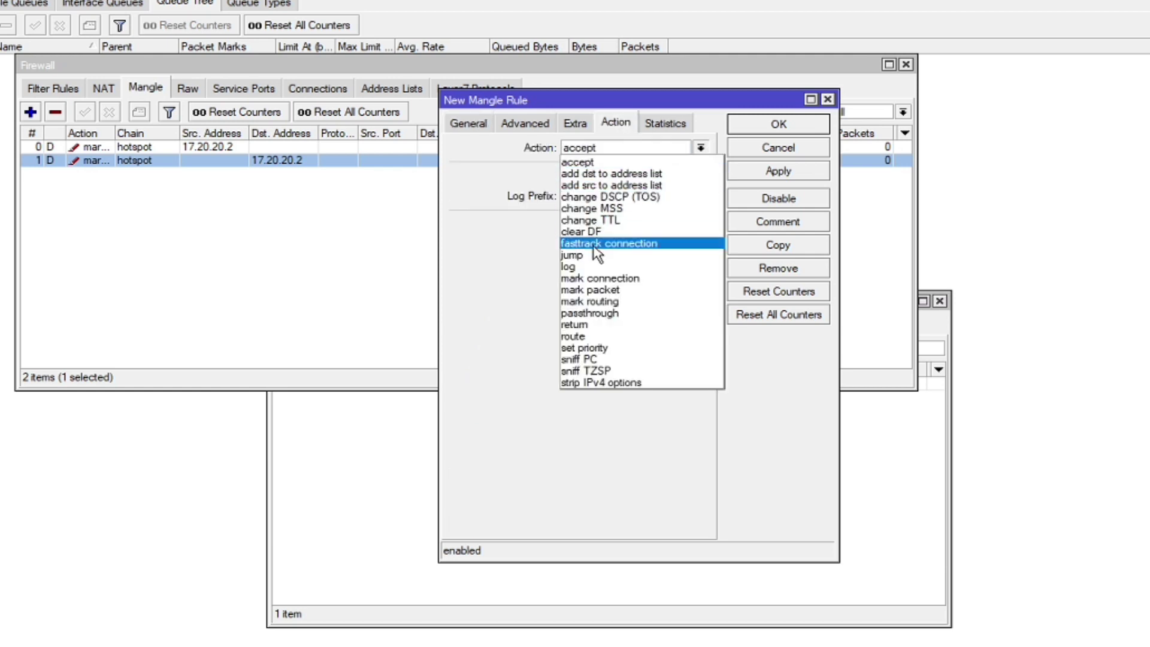
left_click(586, 255)
left_click(595, 224)
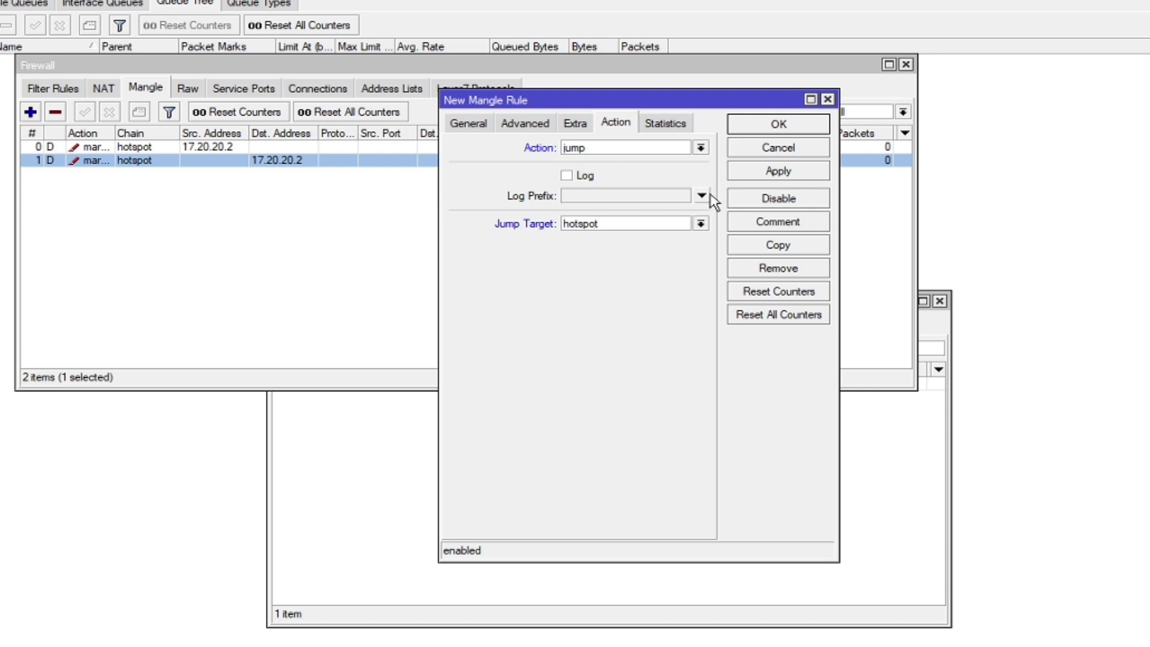
left_click(756, 171)
left_click(771, 127)
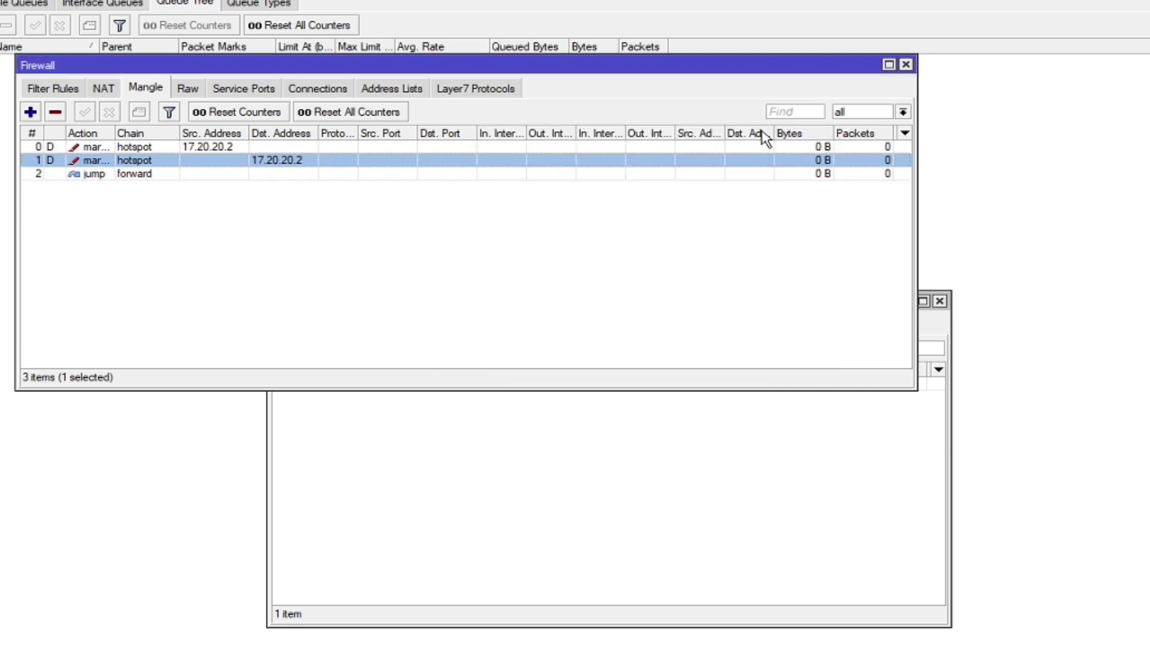
Move the forward-chain jump rule above the two dynamic hotspot rules in the mangle list
left_click(193, 175)
left_click_drag(193, 175, 185, 150)
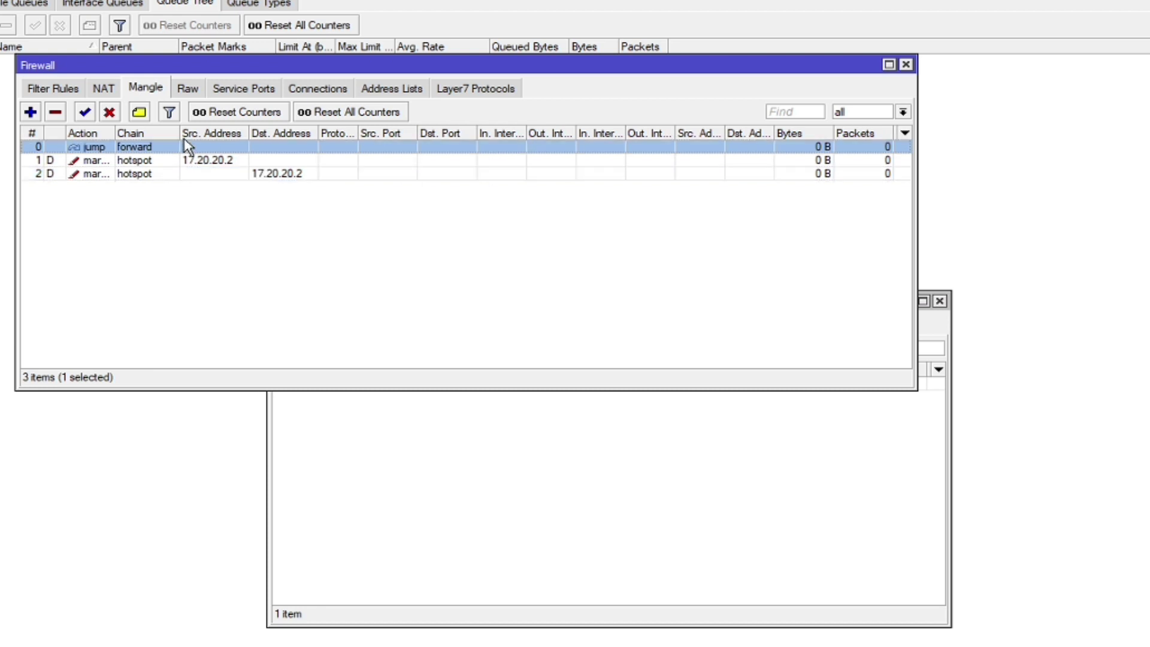
left_click(378, 220)
Compare the byte and packet counters of the jump rule with those of the two dynamic hotspot rules for 17.20.20.2
left_click(326, 160)
left_click(217, 149)
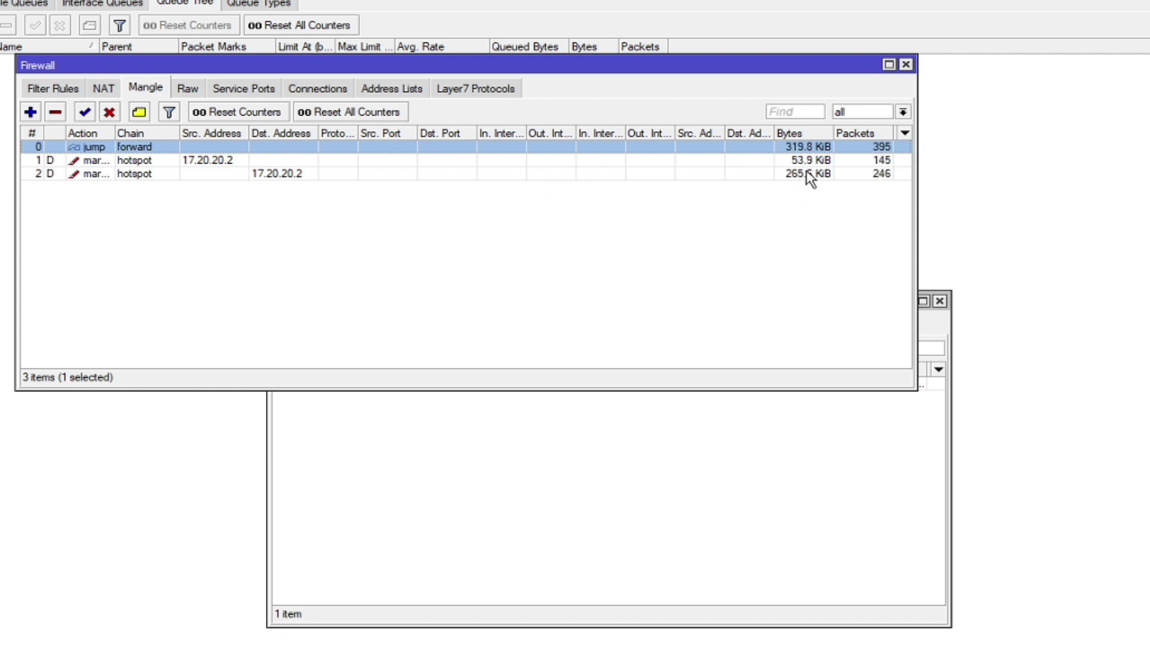
left_click(786, 162)
left_click(777, 198)
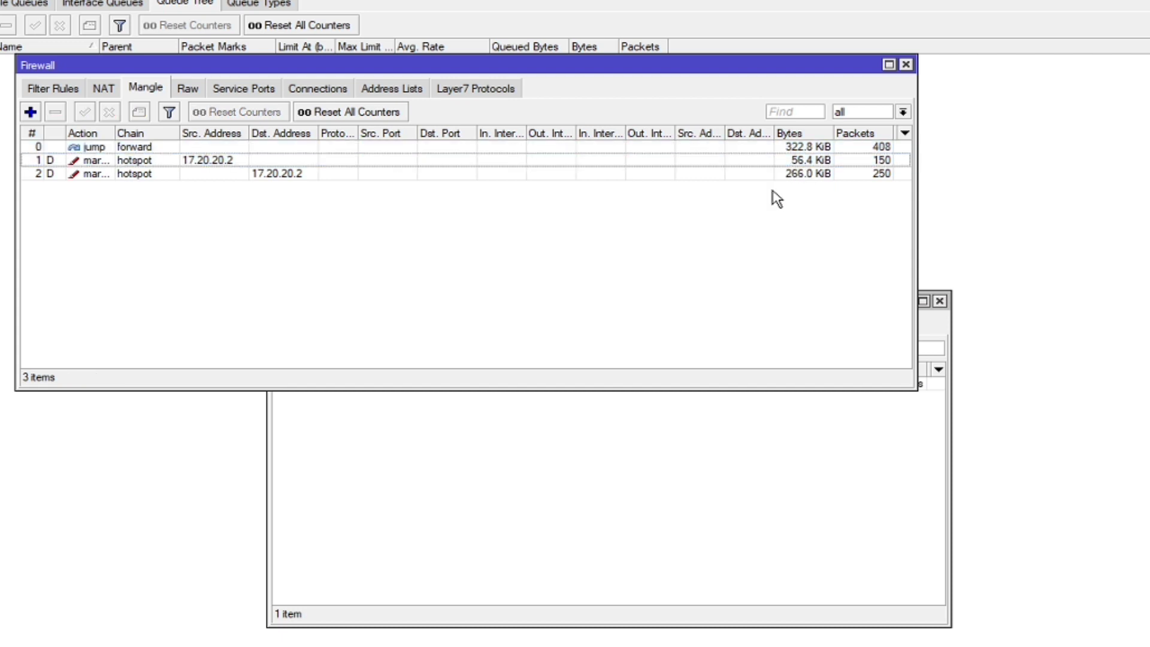
left_click(767, 173)
left_click(767, 151)
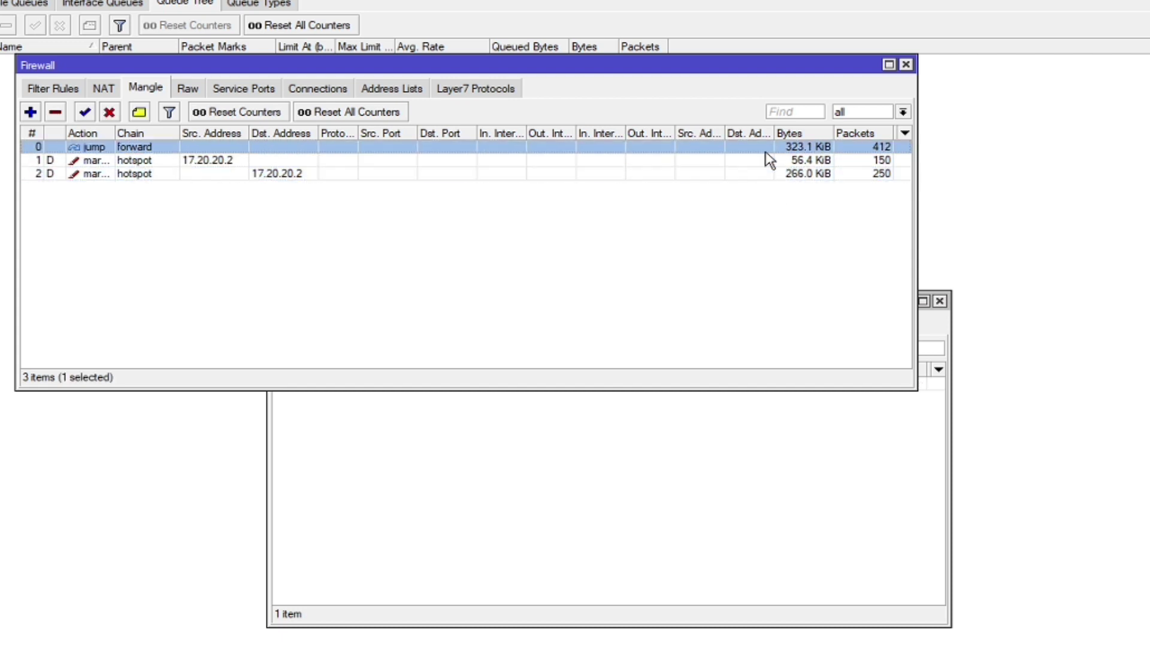
left_click(743, 175)
left_click(733, 160)
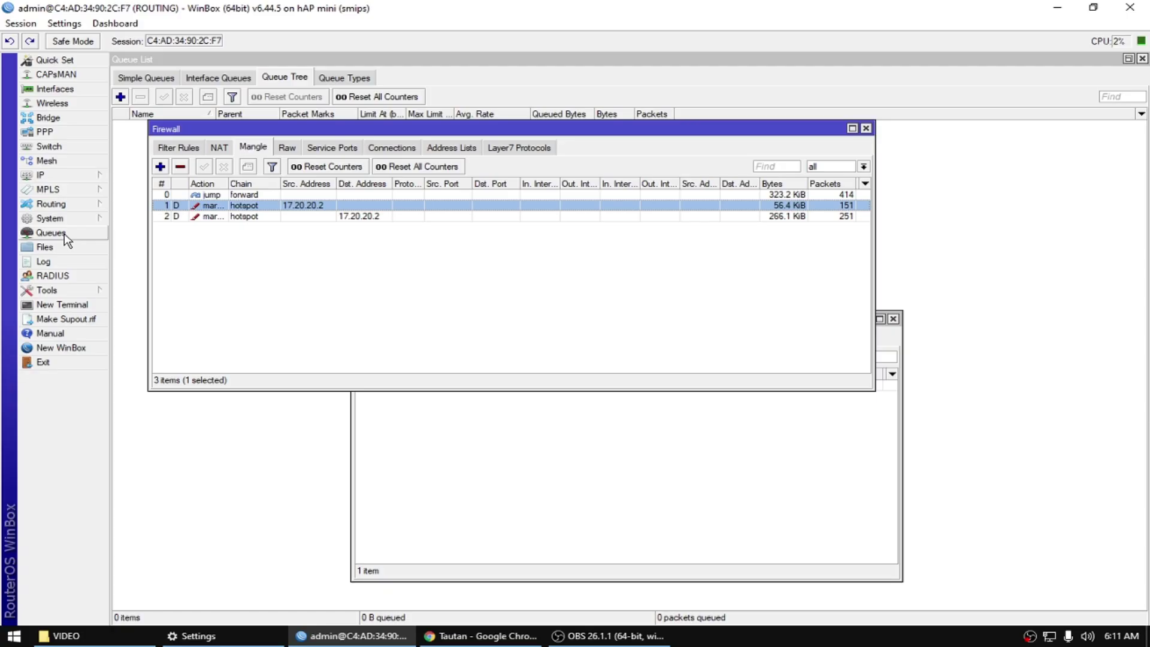
Create a queue tree entry named Global with parent global, the hotspot user's download packet mark and queue type default-small
left_click(63, 232)
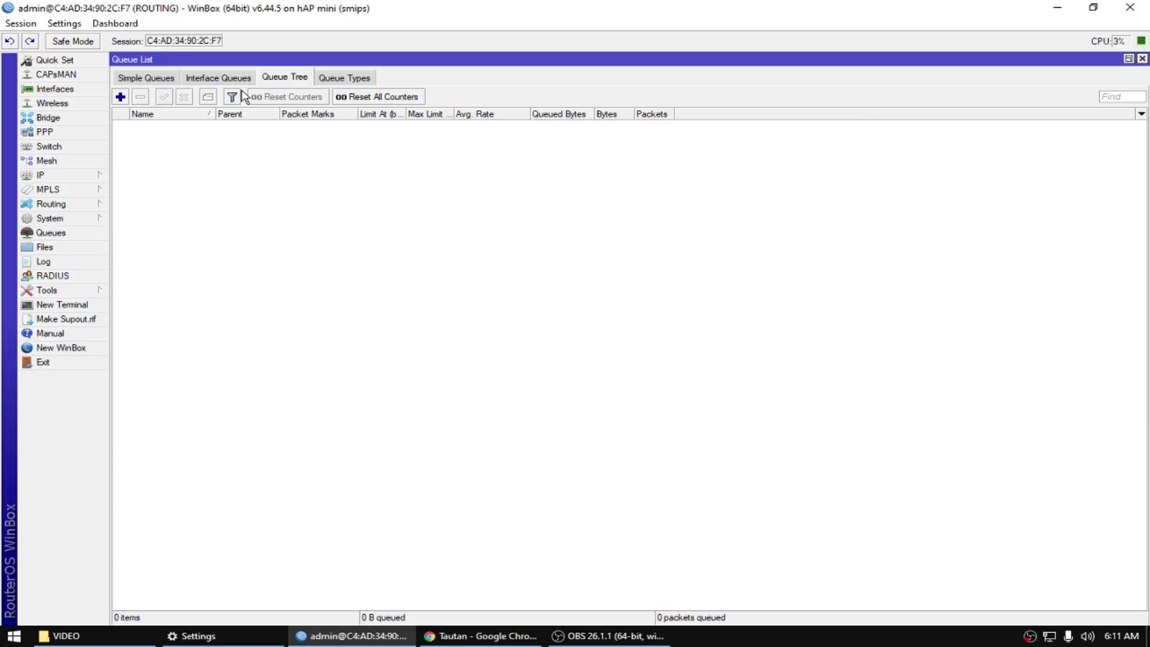
left_click(120, 97)
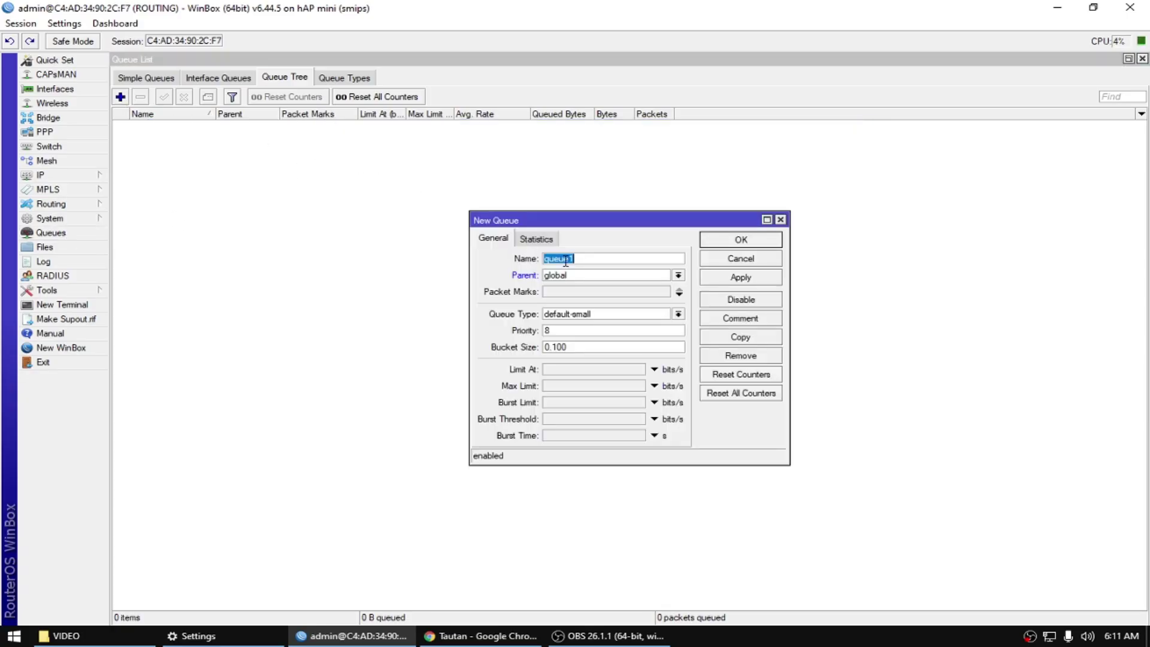
type("Global")
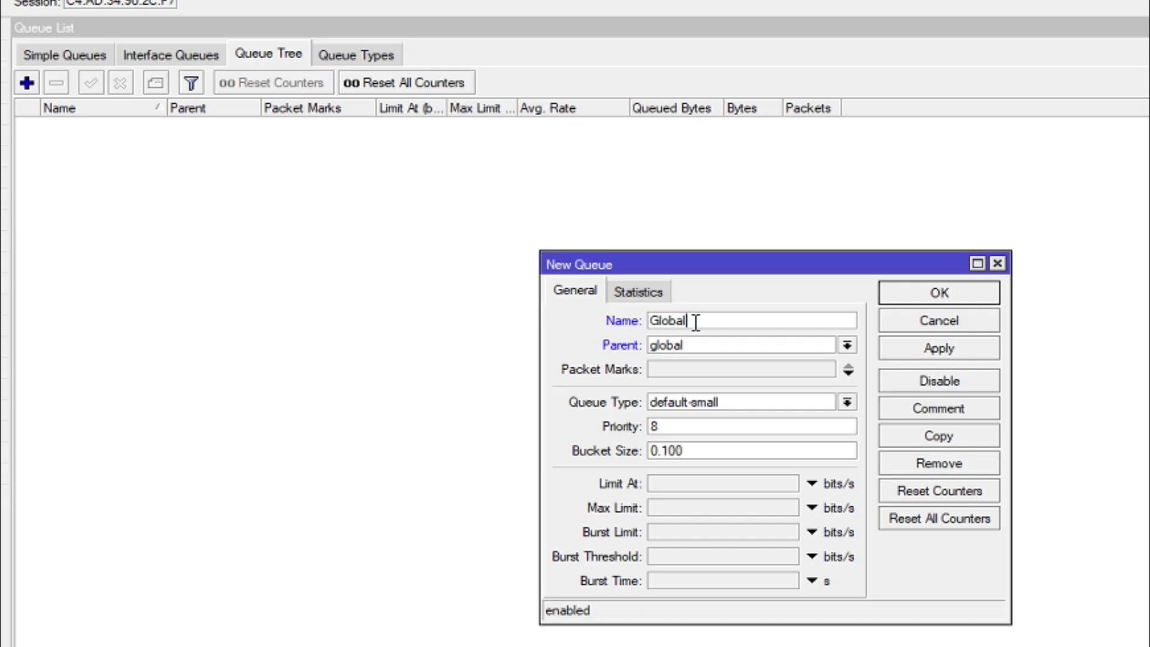
left_click(743, 369)
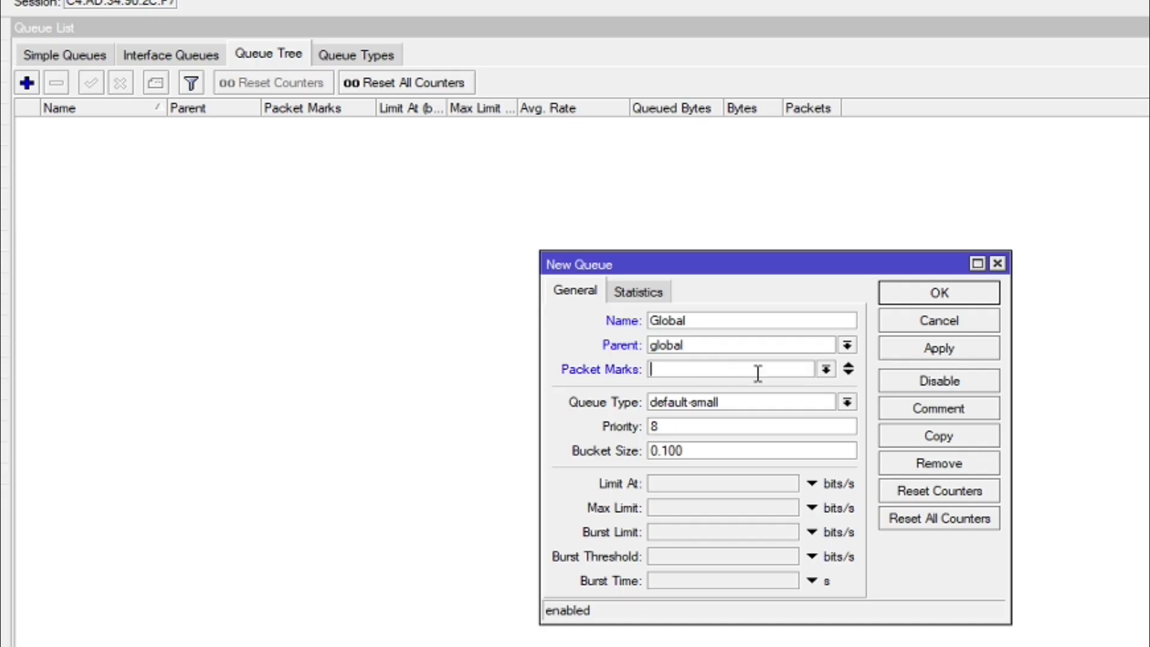
left_click(826, 370)
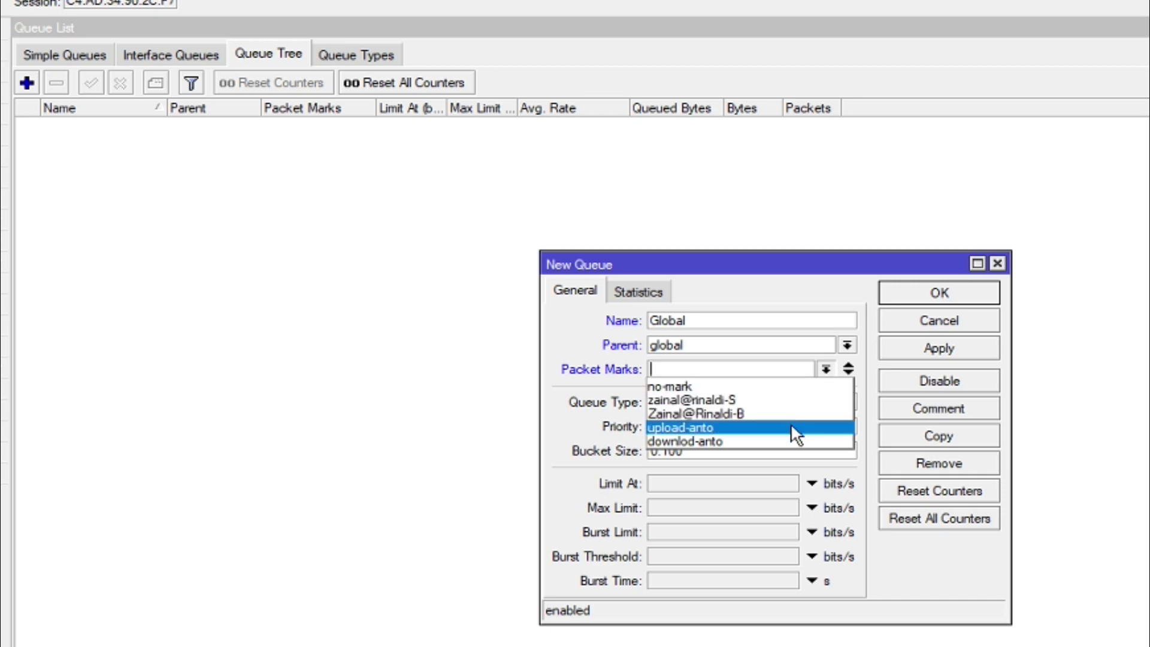
left_click(790, 441)
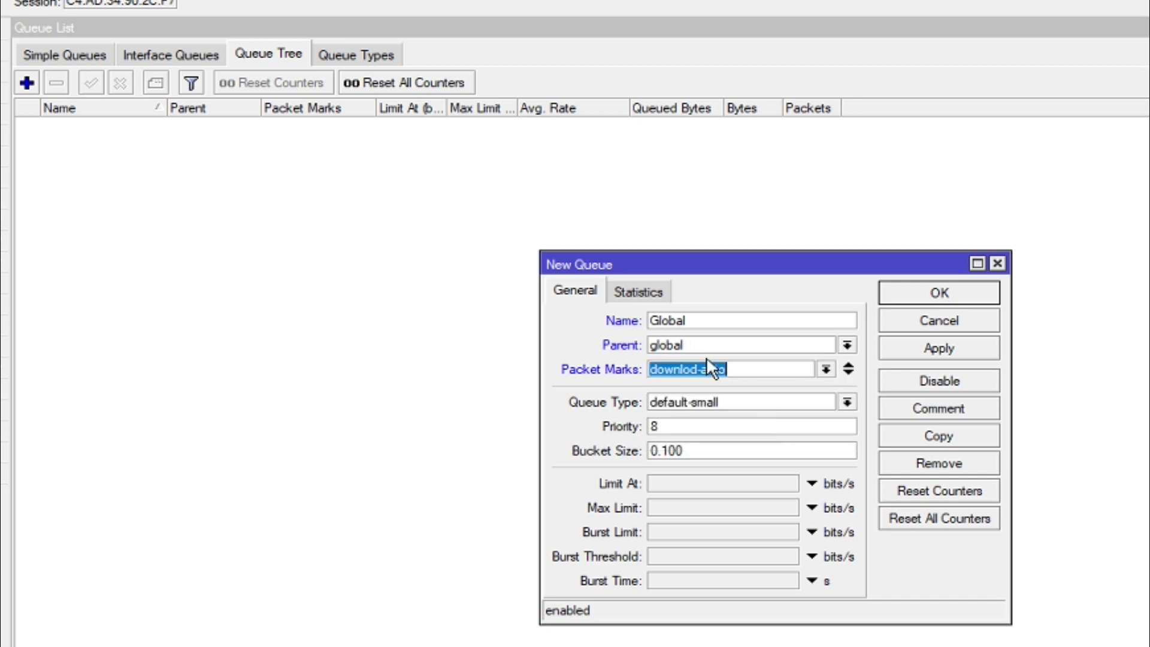
left_click(707, 403)
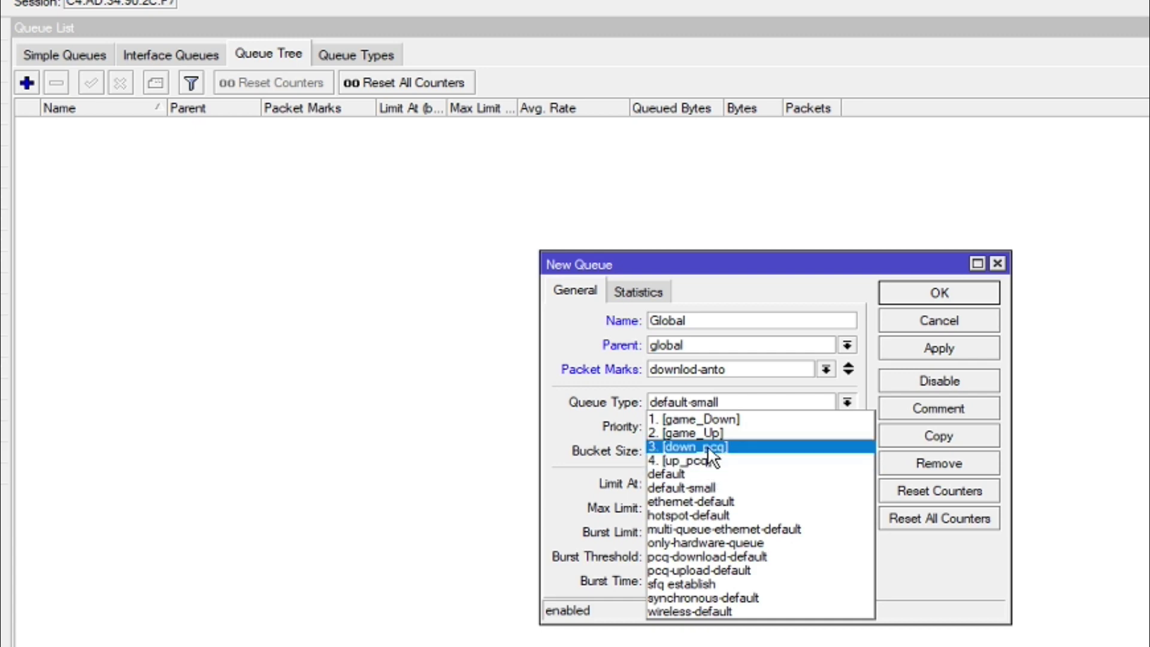
left_click(741, 400)
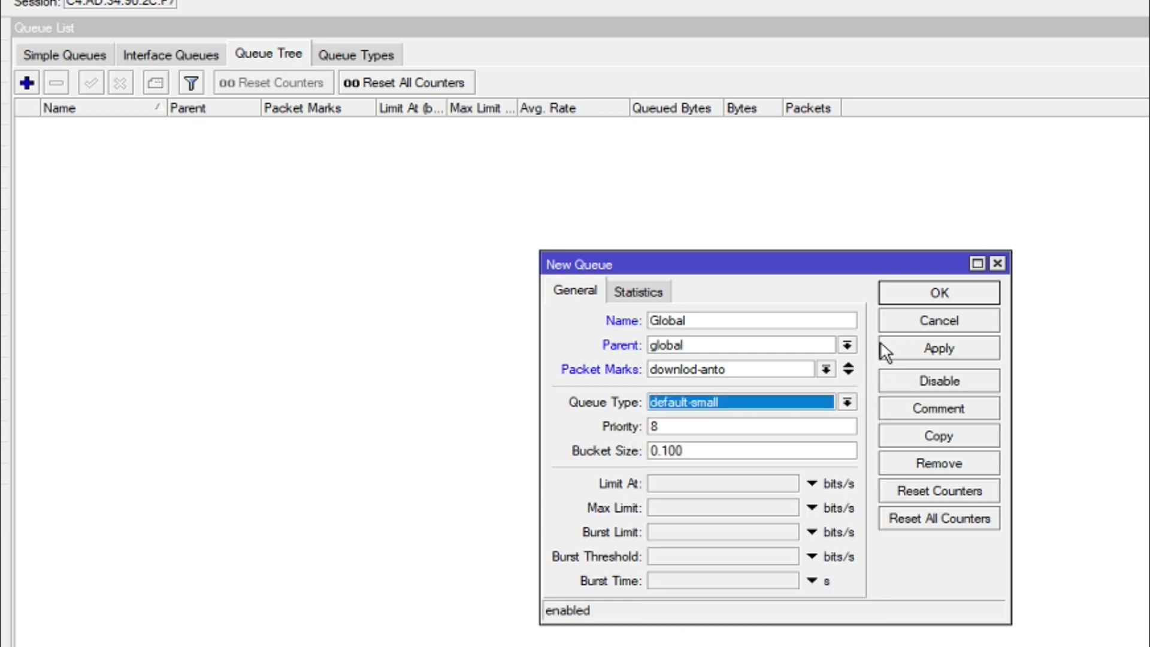
left_click(925, 351)
left_click(925, 297)
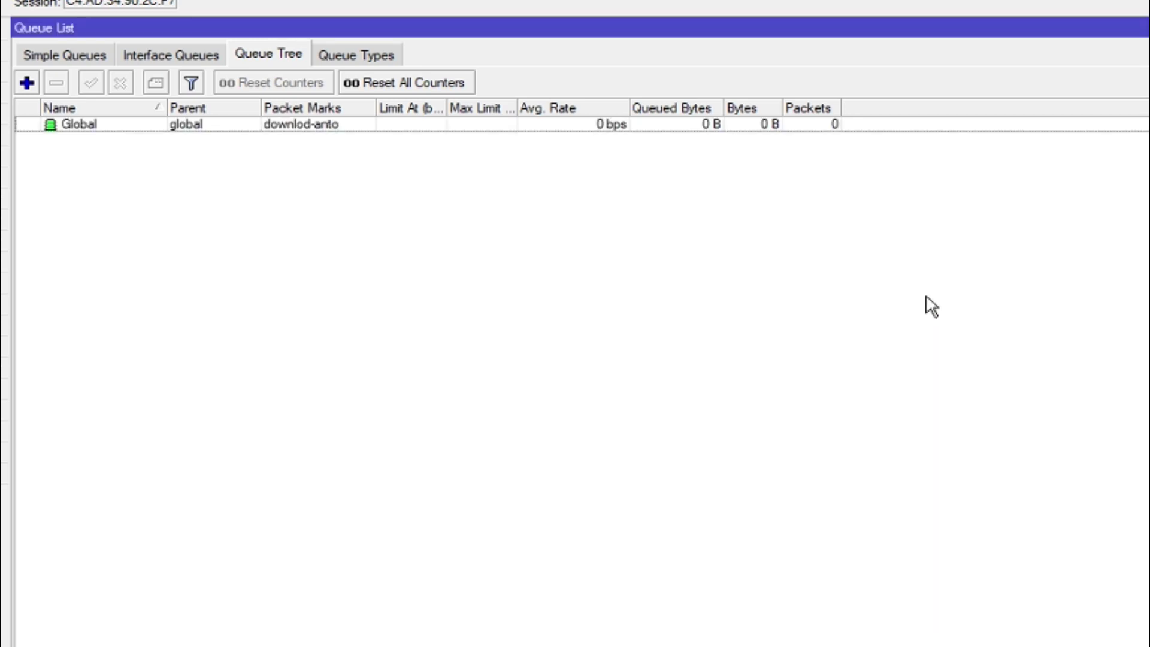
Remove the packet mark from the Global queue so it serves only as a parent queue
left_click(154, 128)
left_click(226, 210)
left_click(165, 128)
double_click(166, 128)
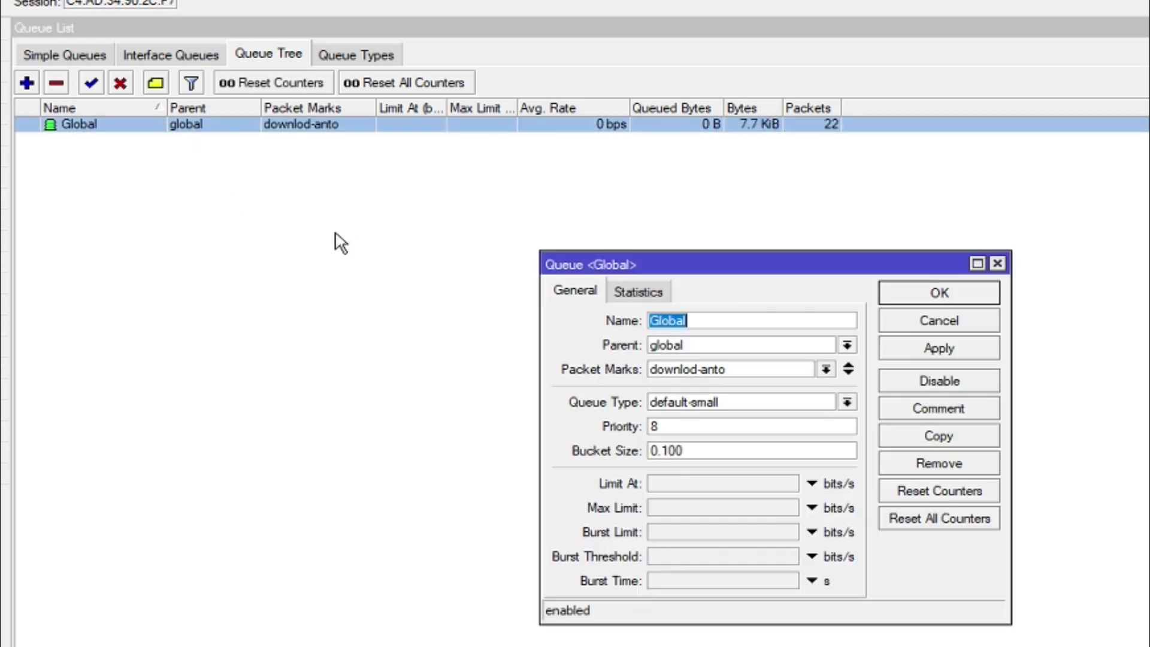
left_click(851, 368)
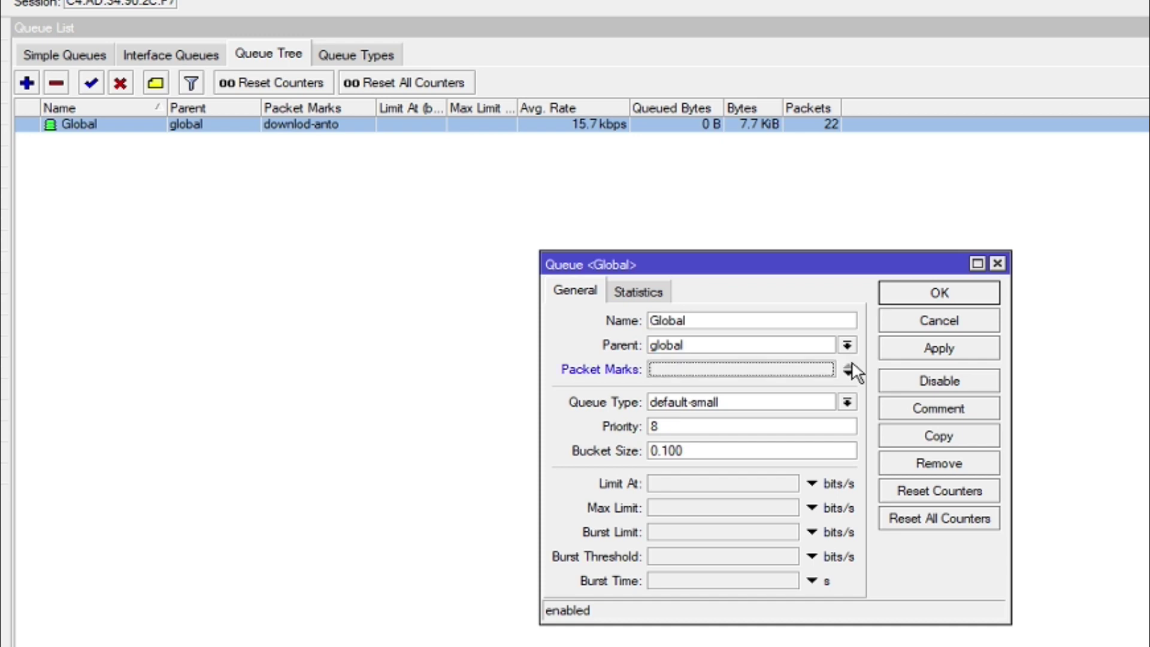
left_click(928, 347)
left_click(917, 293)
left_click(31, 236)
Create a child queue named after the hotspot user, with parent Global and that user's download packet mark
left_click(26, 83)
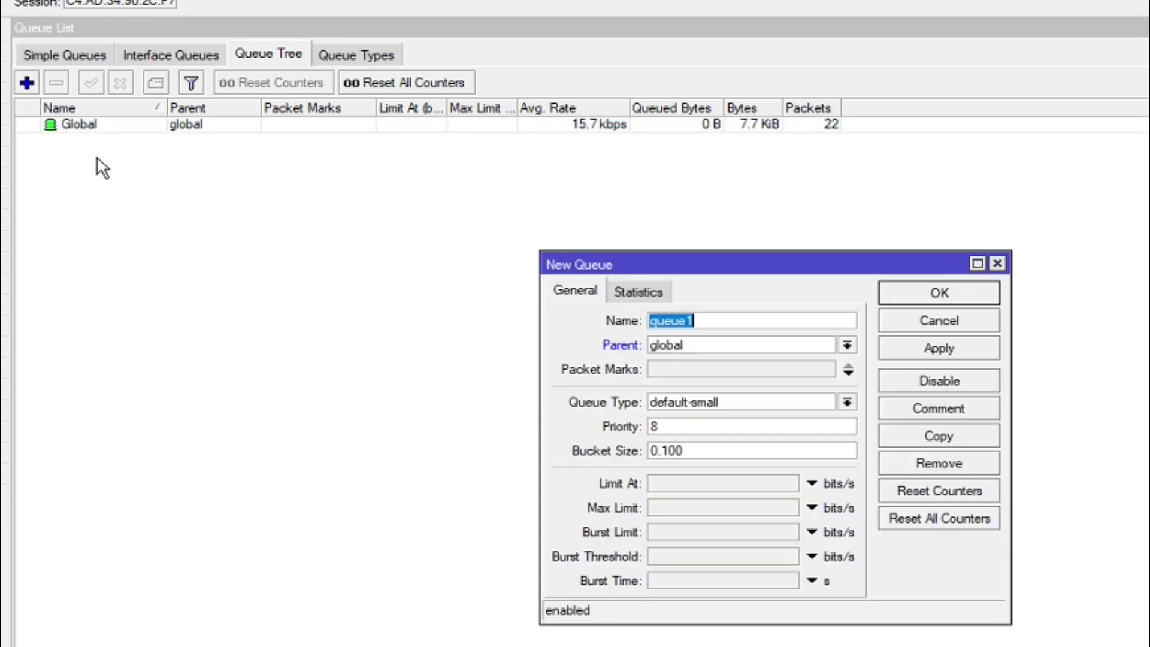
type("anto")
left_click(711, 347)
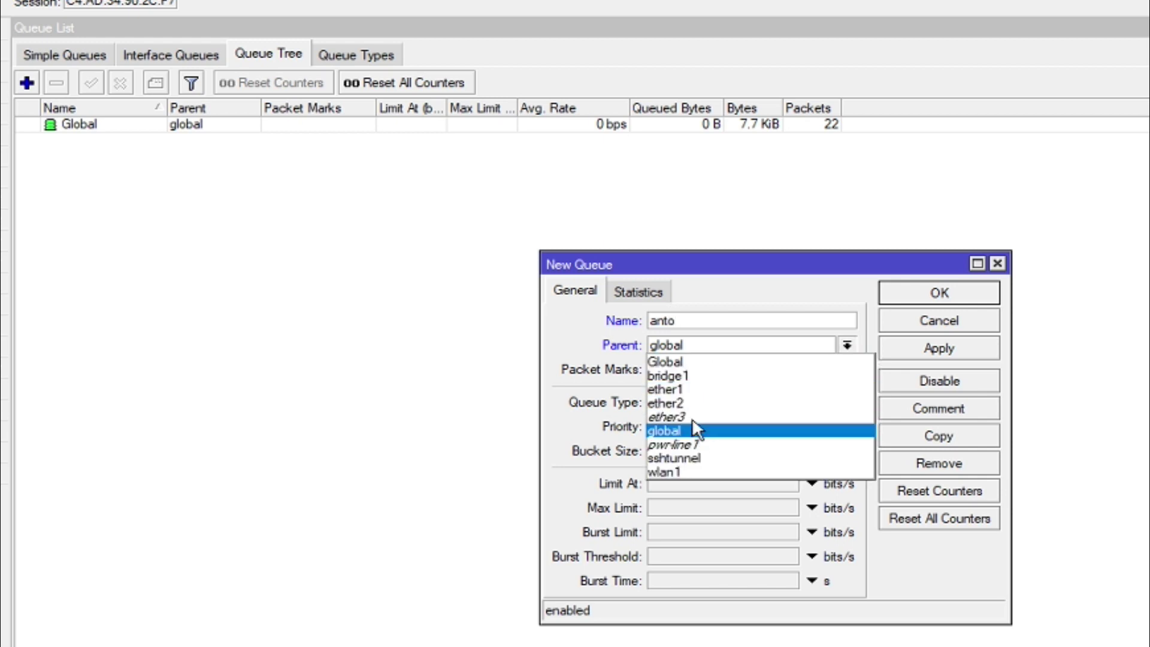
left_click(680, 362)
left_click(740, 370)
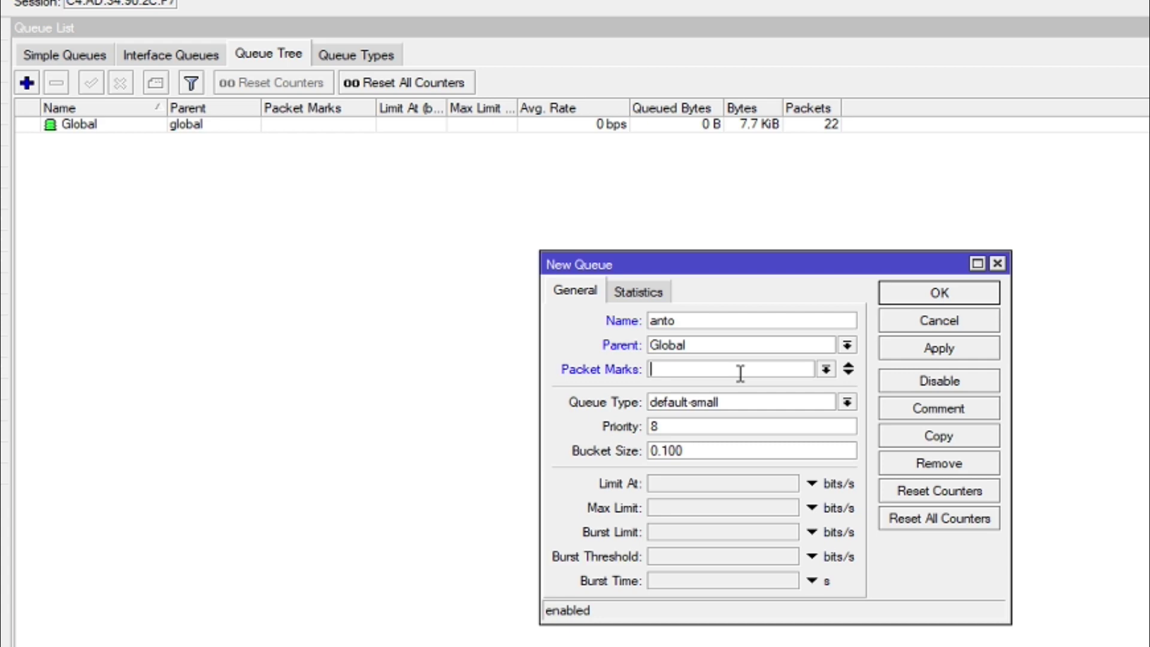
left_click(827, 370)
left_click(803, 442)
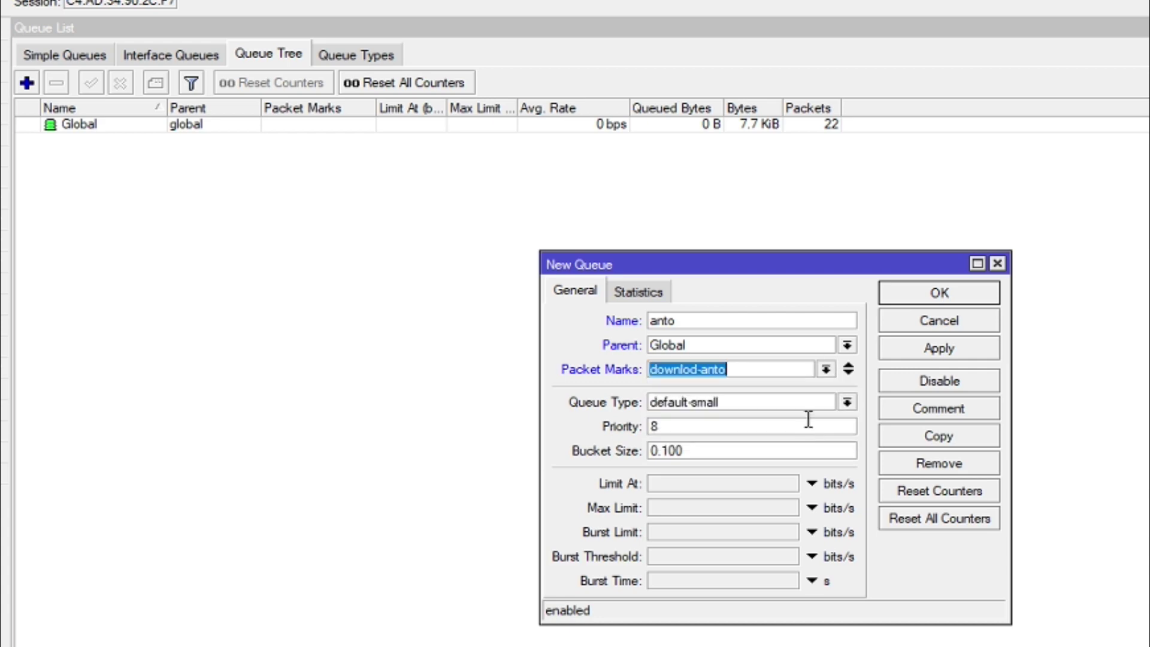
left_click(934, 353)
Set the hotspot user's download queue to a max limit of 3M
left_click(684, 509)
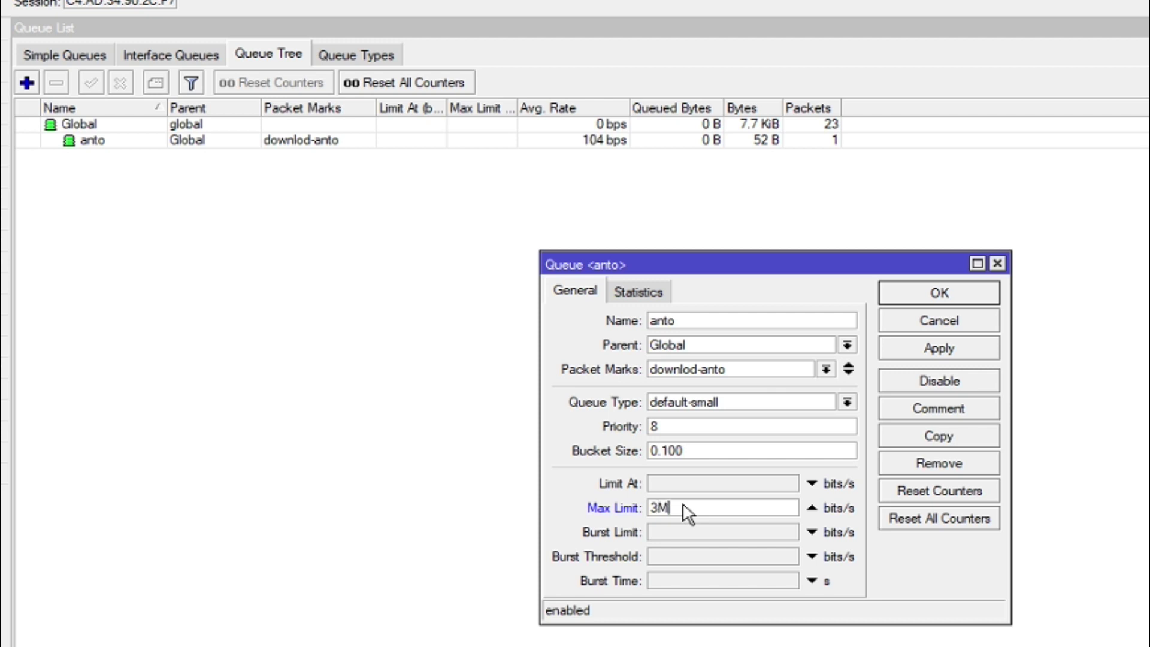
left_click(930, 347)
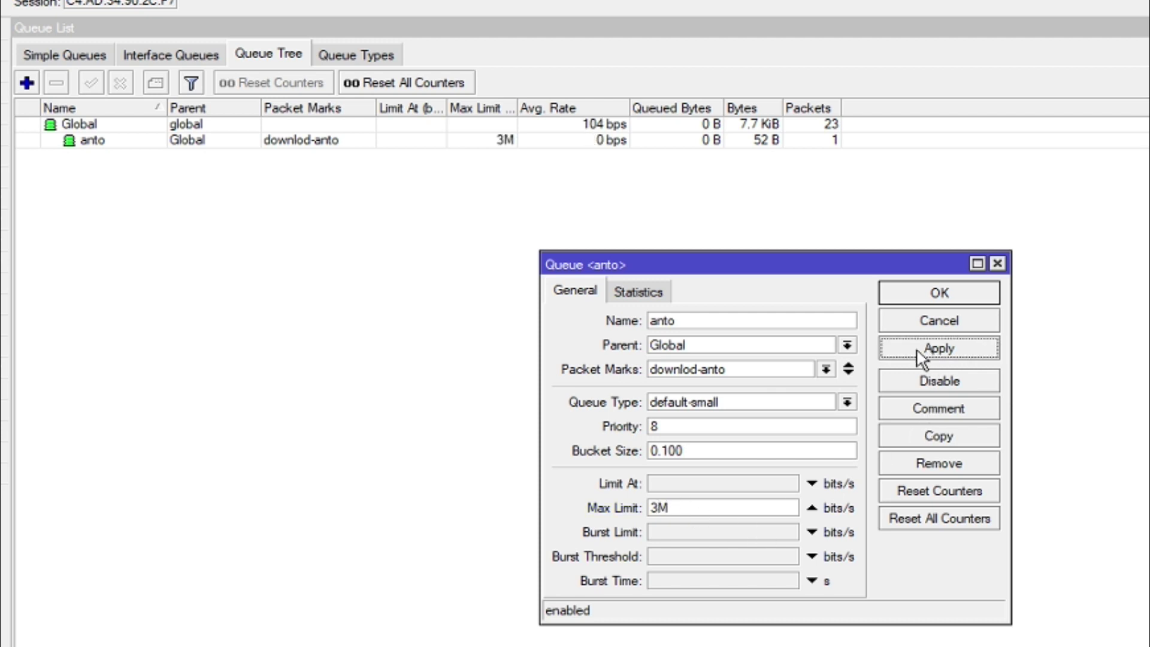
left_click(912, 294)
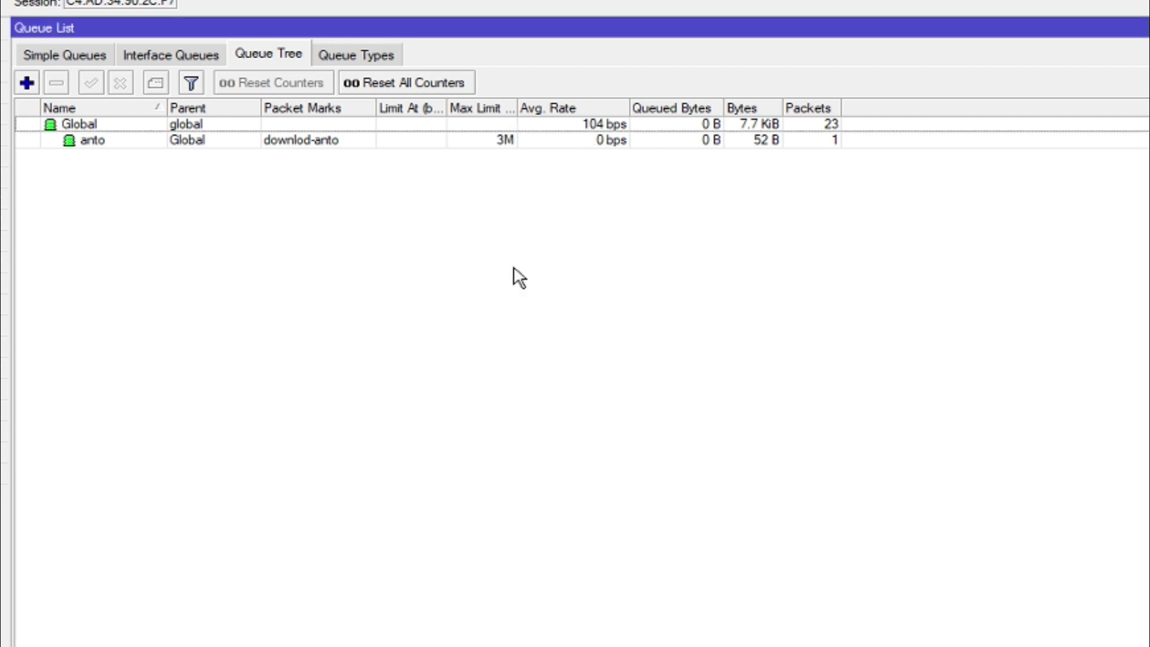
left_click(488, 143)
left_click(308, 210)
Create a queue tree entry named Upload with parent ether1 and no packet mark
left_click(26, 85)
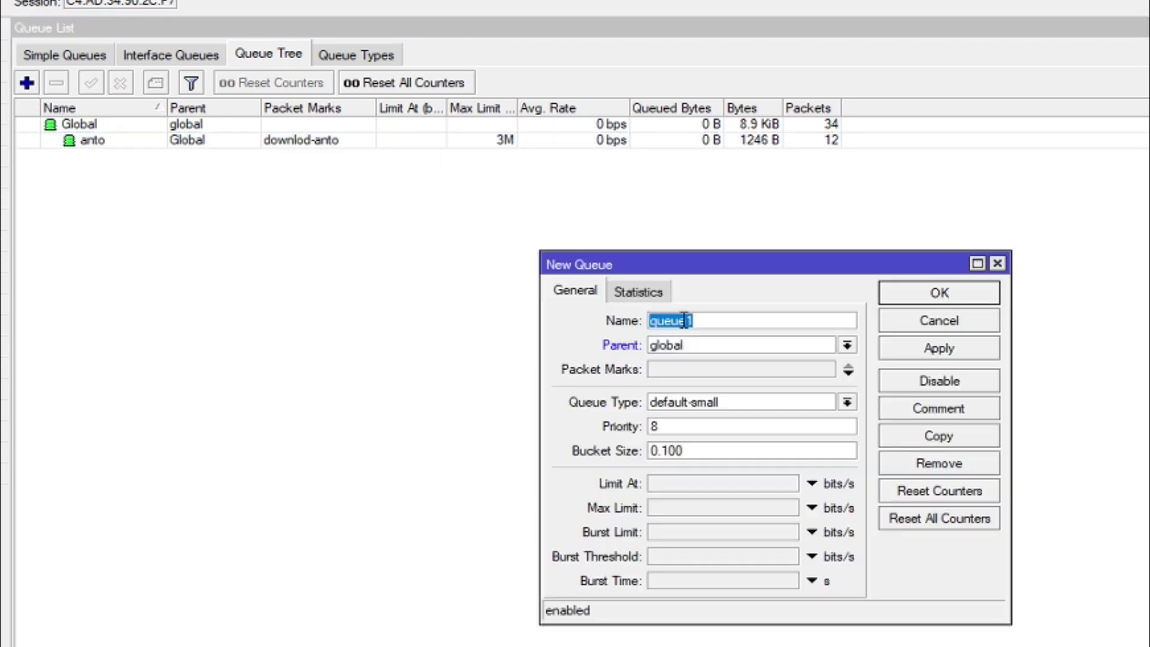
type("uPLOA")
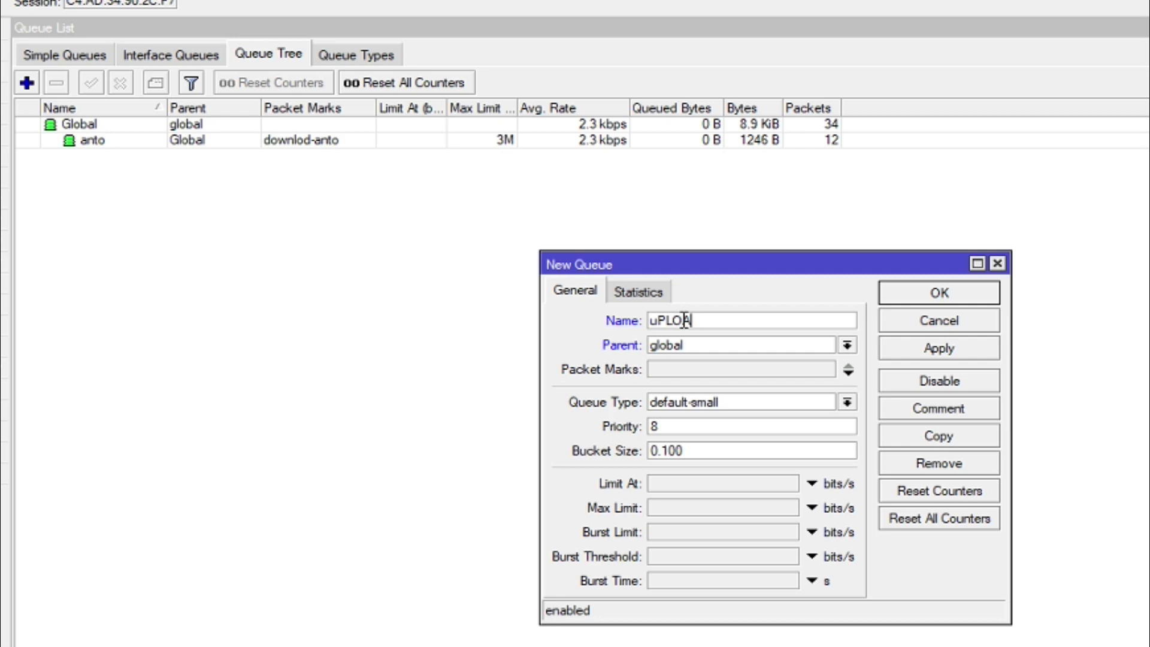
key("BackSpace")
key("BackSpace")
key("BackSpace")
key("BackSpace")
key("BackSpace")
type("u")
key("BackSpace")
type("Upload")
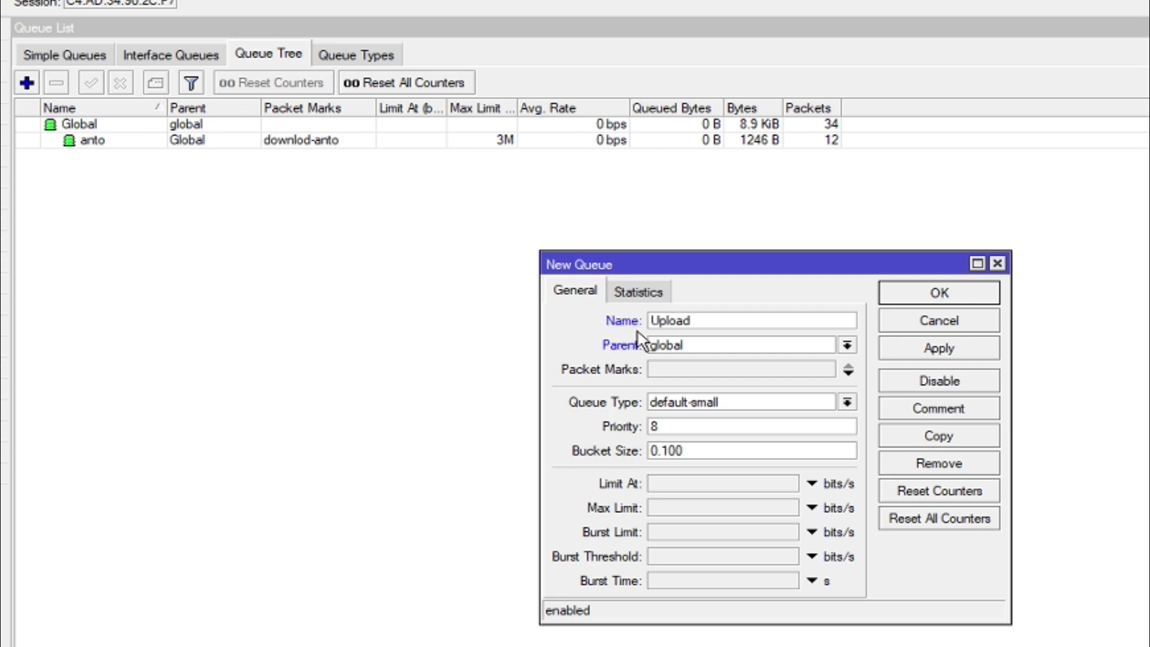
left_click(668, 345)
left_click(683, 402)
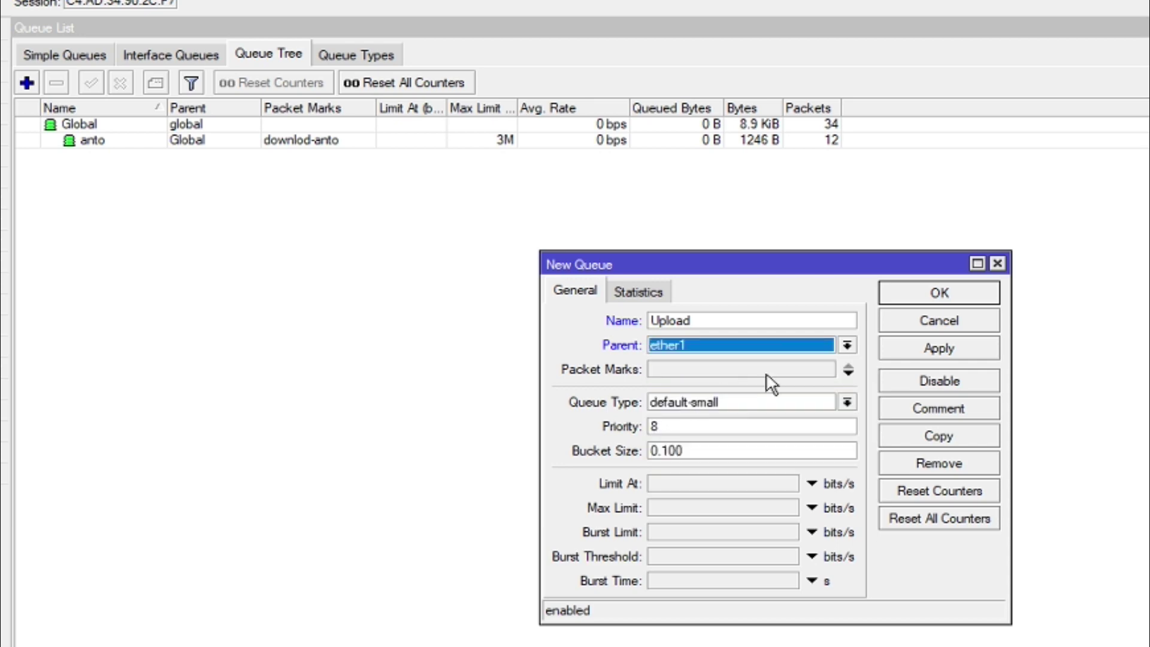
left_click(700, 370)
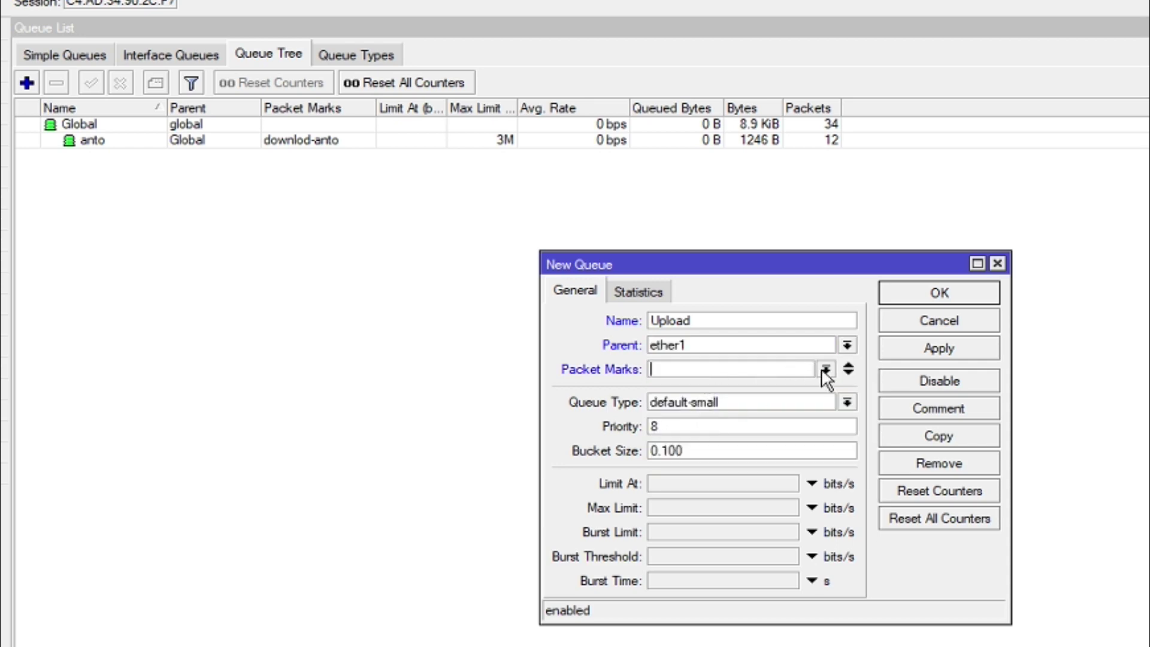
left_click(932, 358)
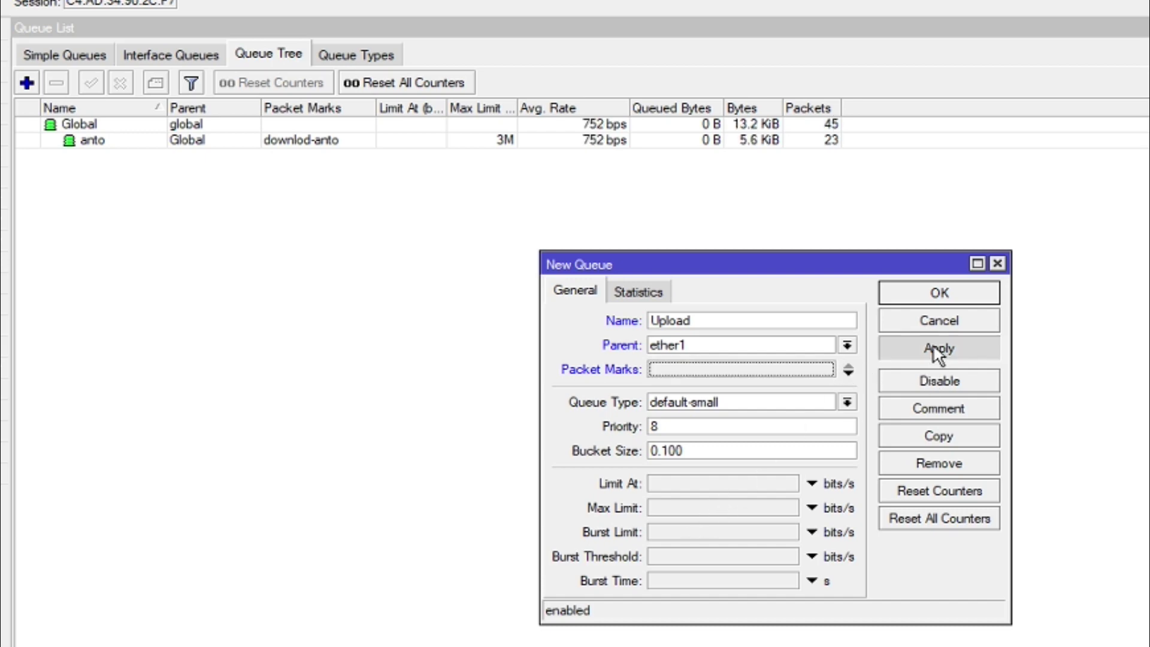
left_click(927, 294)
left_click(82, 154)
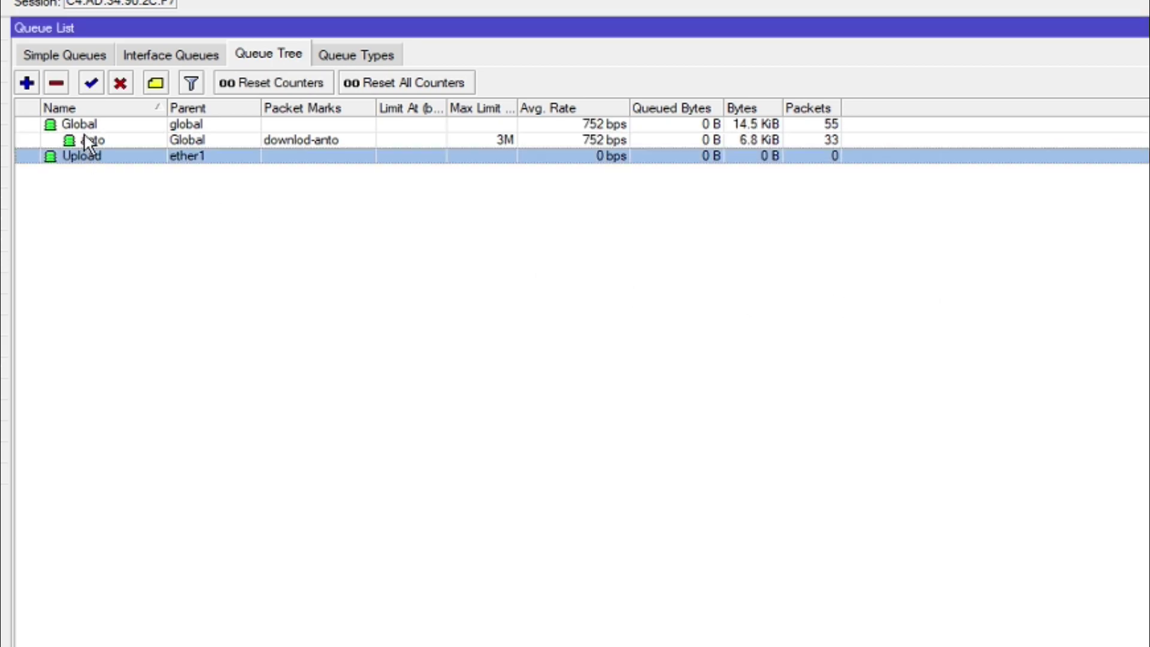
Copy the hotspot user's download queue as an upload queue with suffix "up", parent Upload and that user's upload packet mark
left_click(87, 139)
double_click(87, 139)
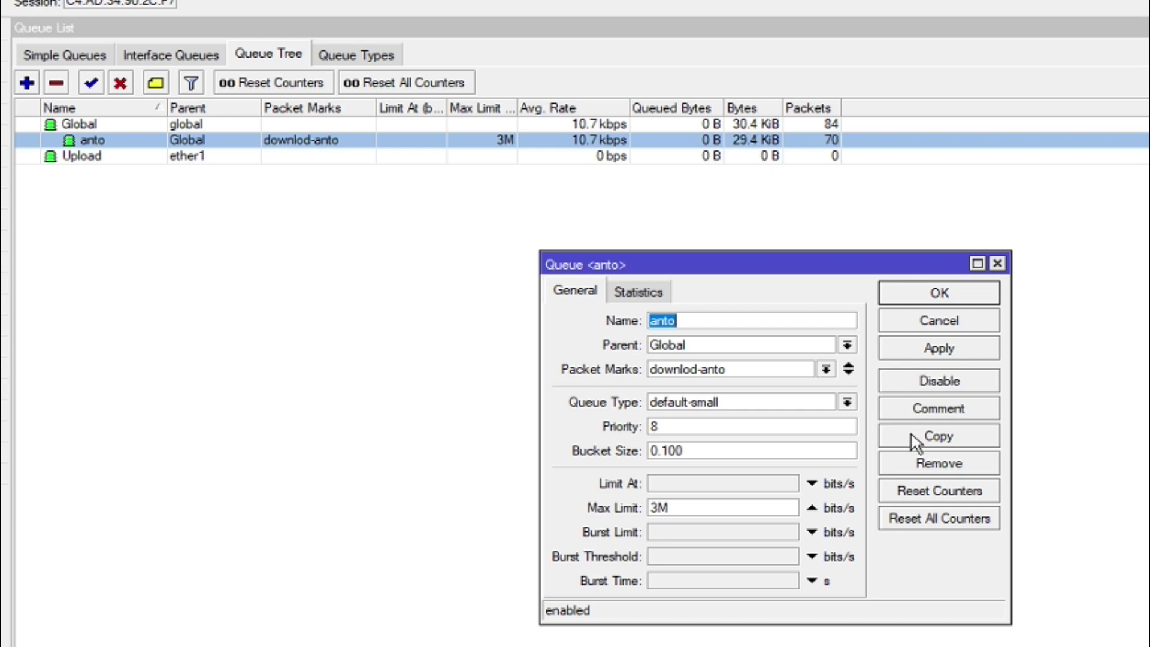
left_click(919, 437)
type("an")
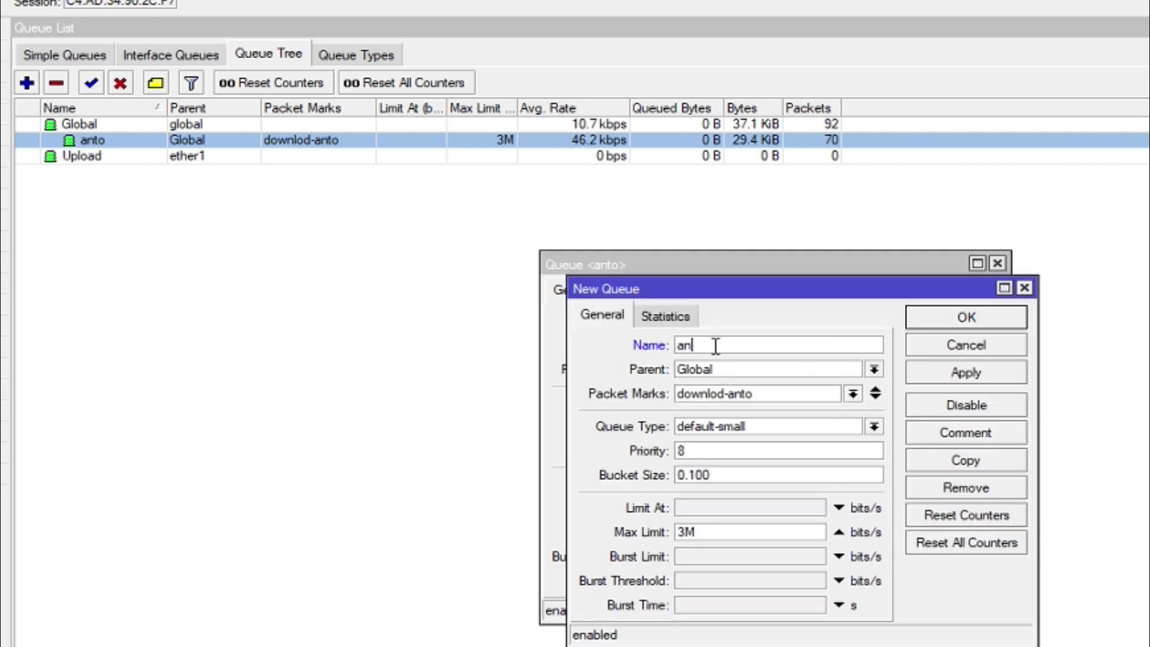
type("to up")
left_click(737, 371)
left_click(723, 400)
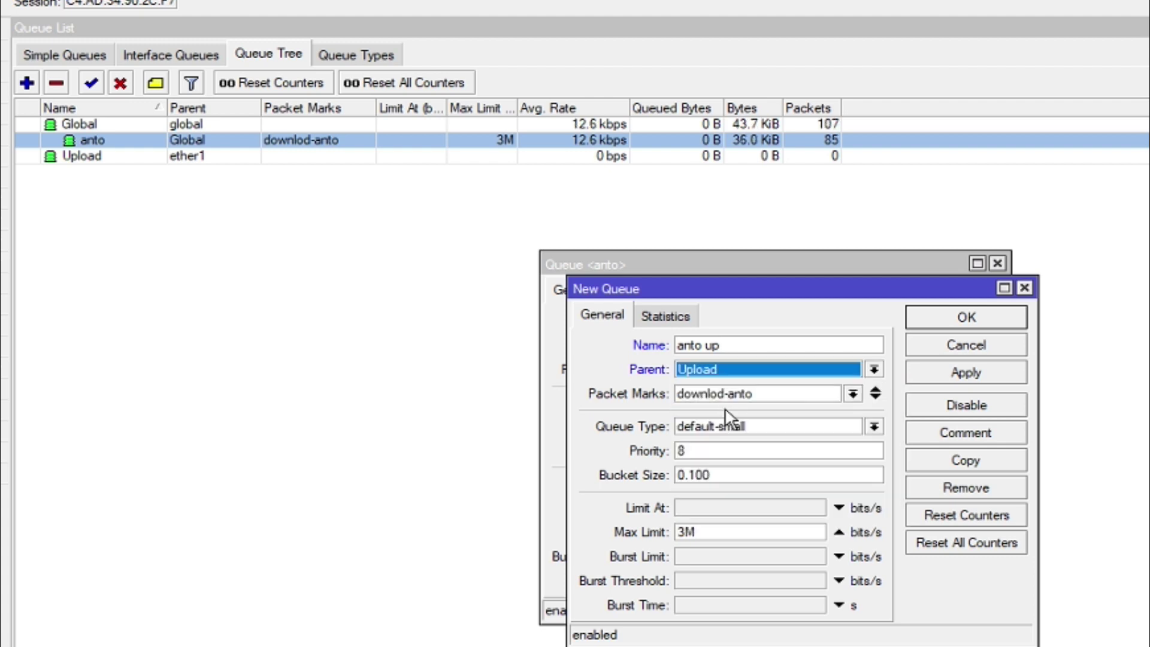
left_click(851, 394)
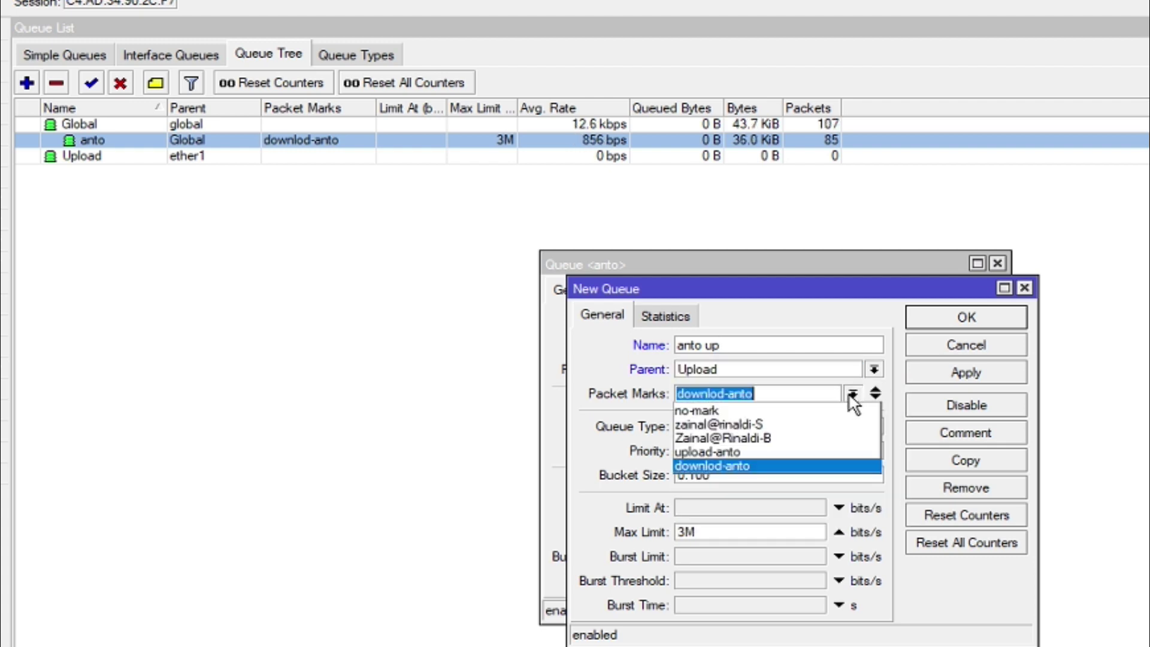
left_click(821, 450)
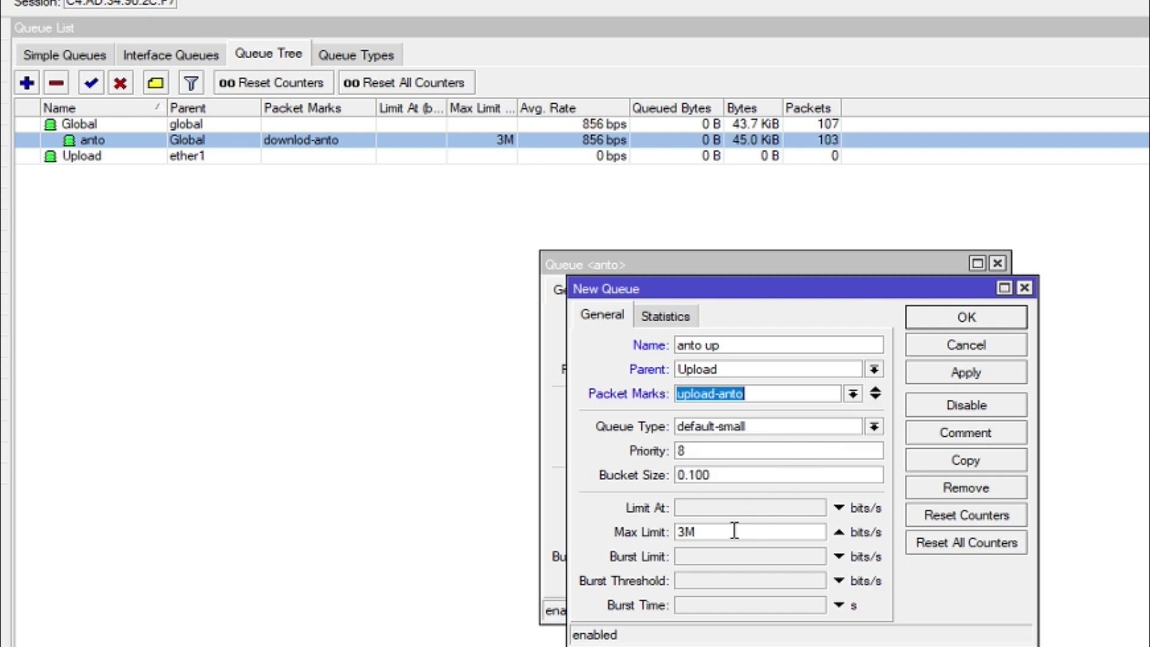
Set the new upload queue's max limit to 1M and save it, closing the source download queue
left_click_drag(687, 532, 628, 531)
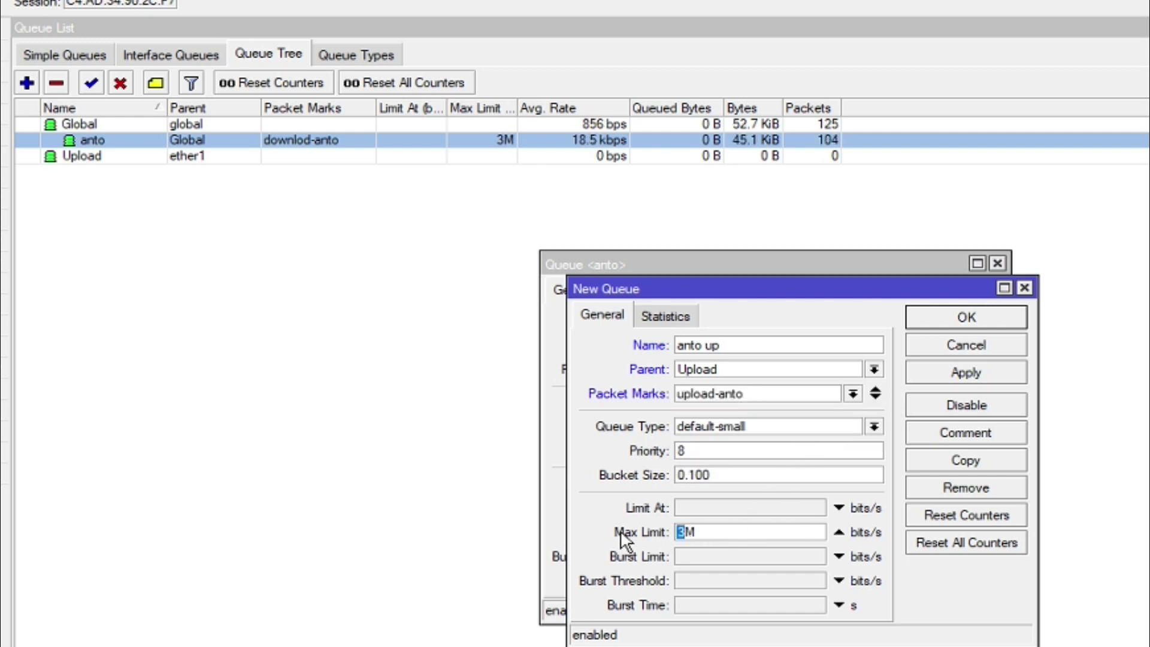
type("1")
left_click(951, 370)
left_click(956, 315)
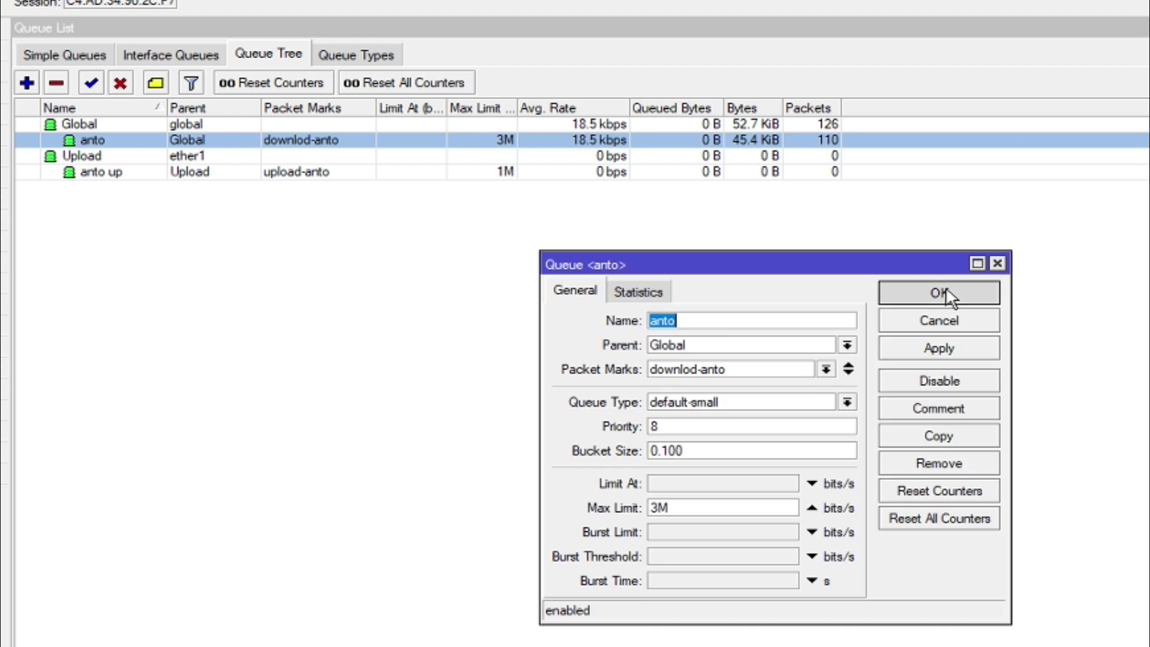
left_click(955, 295)
Examine the live traffic on the Upload parent queue and the hotspot user's upload queue
left_click(211, 174)
left_click(392, 156)
left_click(382, 181)
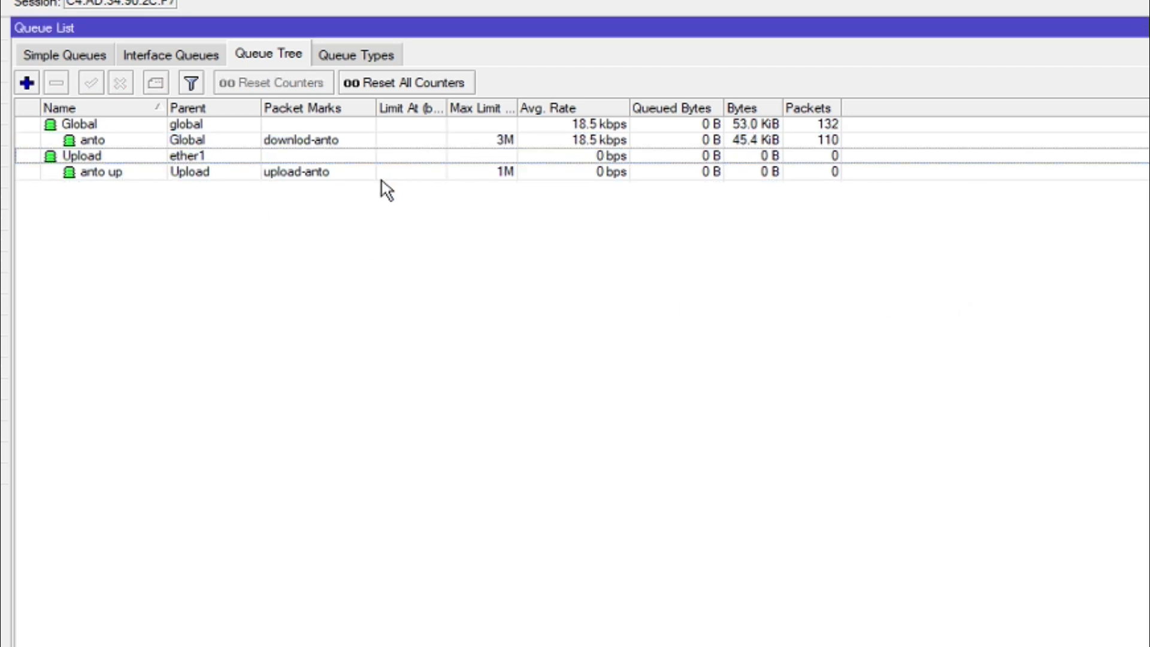
left_click(369, 158)
left_click(366, 174)
left_click(364, 156)
left_click(364, 171)
left_click(363, 159)
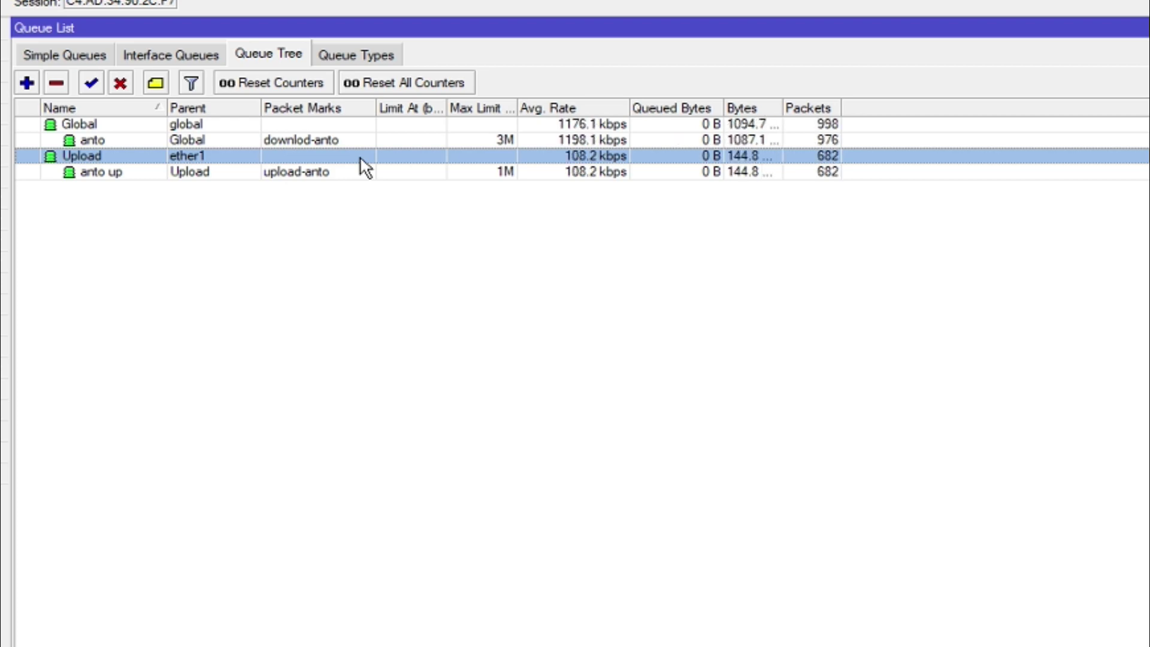
left_click(357, 206)
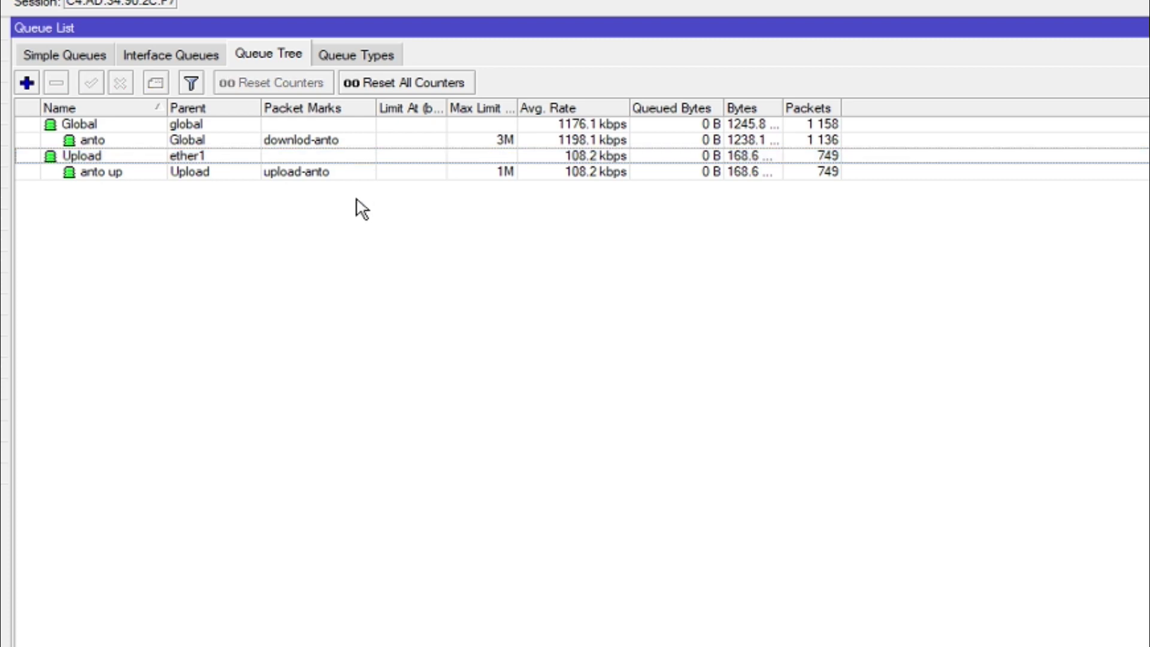
left_click(357, 173)
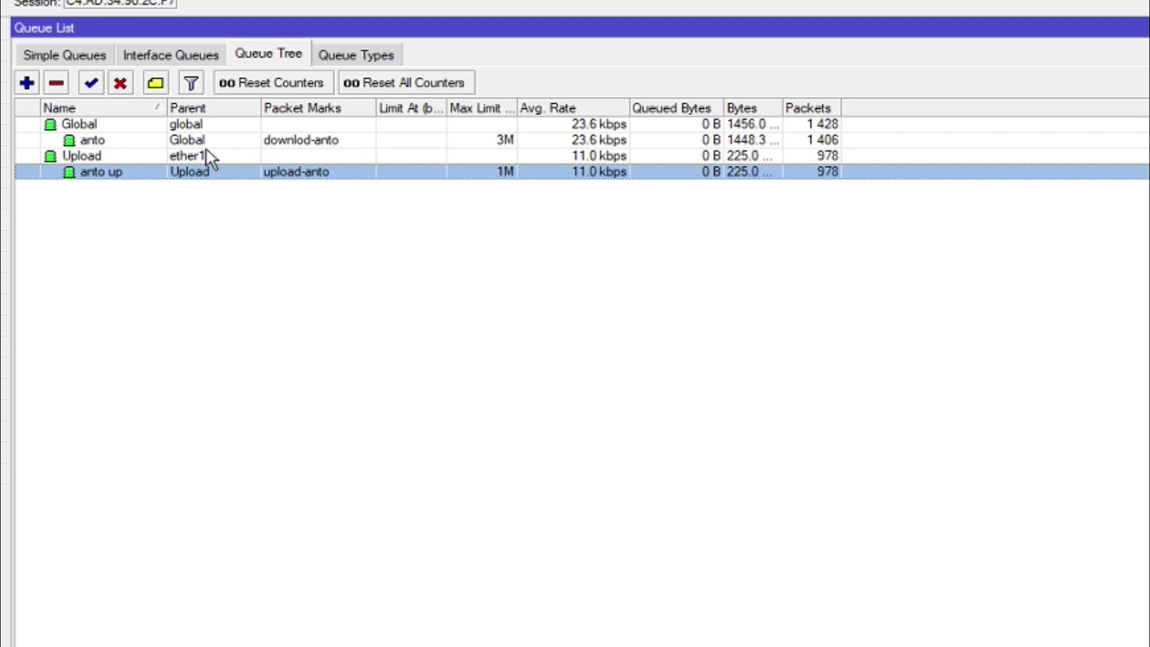
Review the name and max limit settings of the hotspot user's download queue under Global
double_click(221, 140)
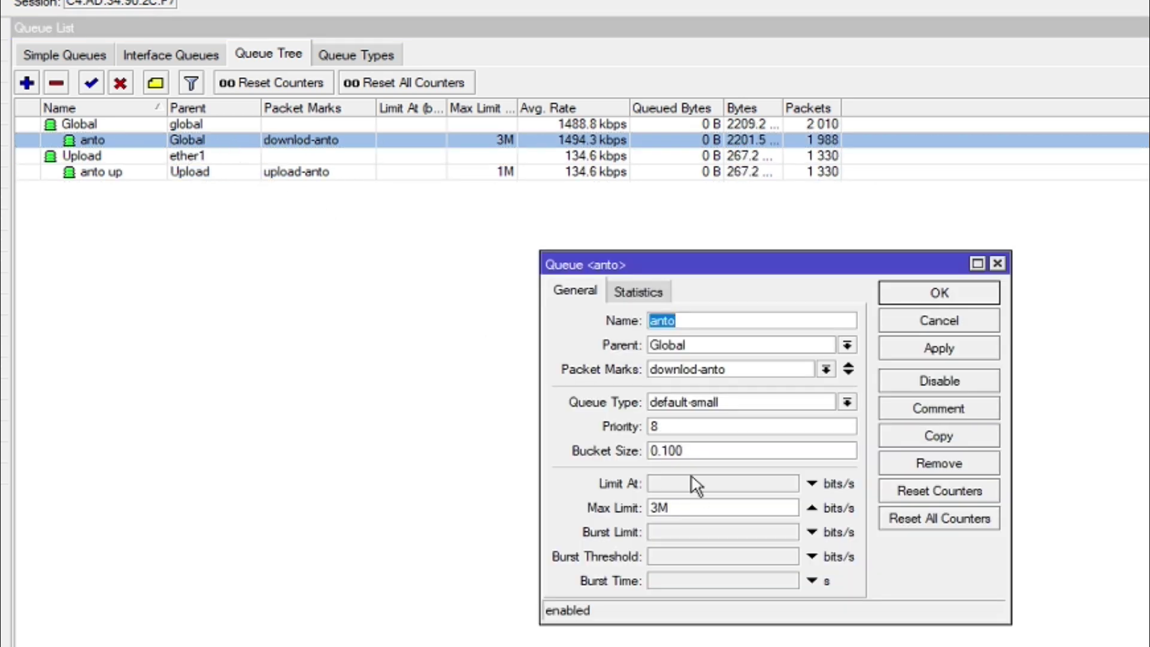
left_click(670, 507)
mouse_move(670, 508)
left_mouse_down()
mouse_move(635, 525)
mouse_move(657, 508)
left_mouse_up()
left_click(695, 507)
left_click(698, 508)
left_click(694, 507)
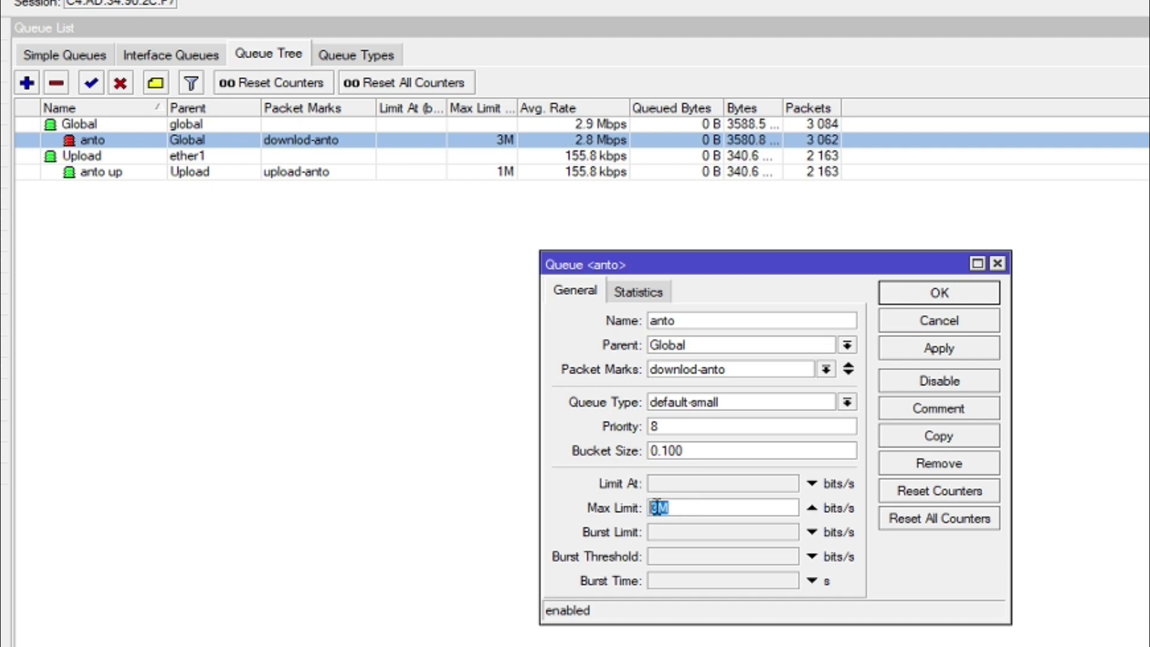
left_click_drag(687, 318, 593, 346)
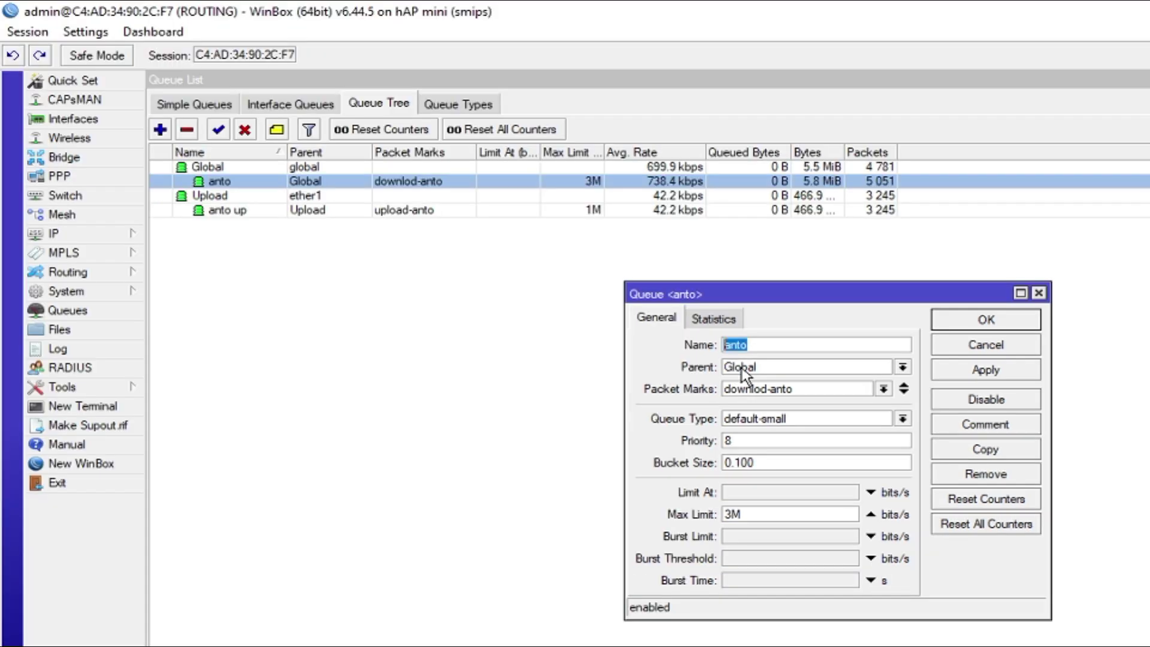
Set the pcq-download-default queue type to a total limit of 2000 KiB and a limit of 50 KiB
left_click(456, 105)
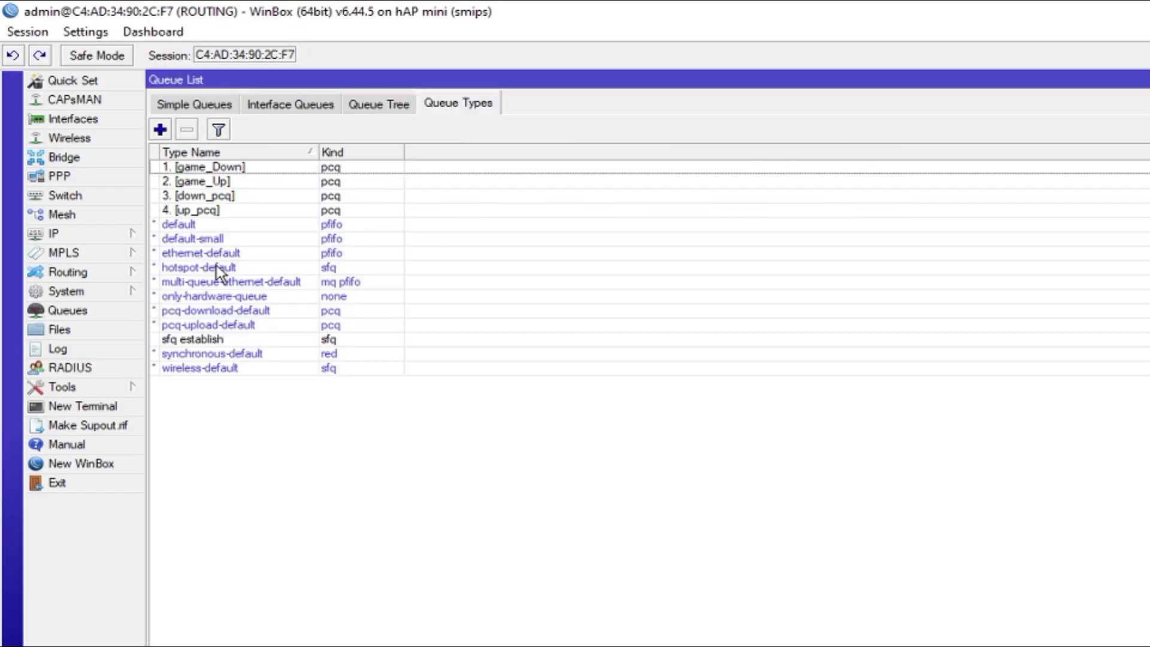
left_click(381, 108)
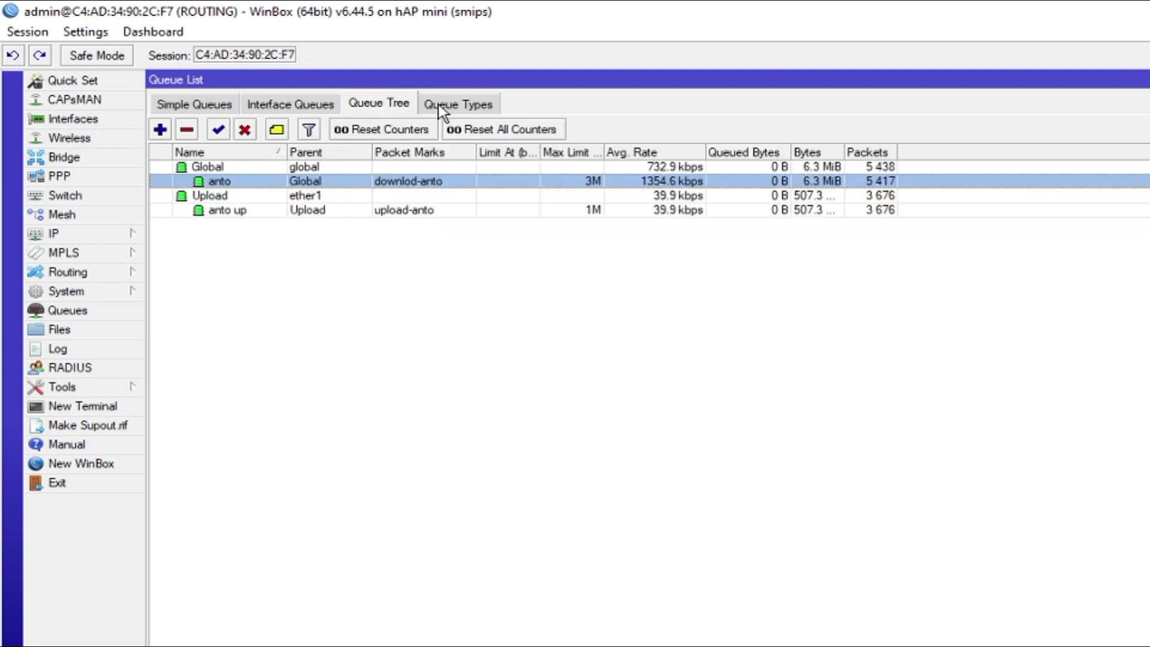
left_click(442, 110)
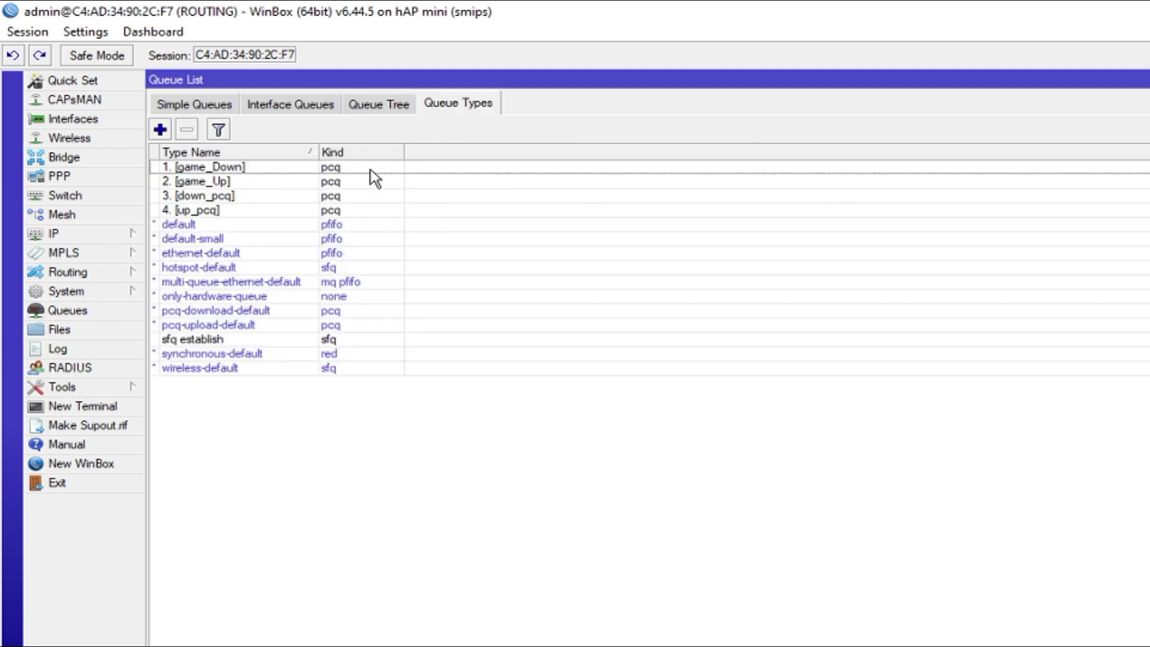
left_click(219, 311)
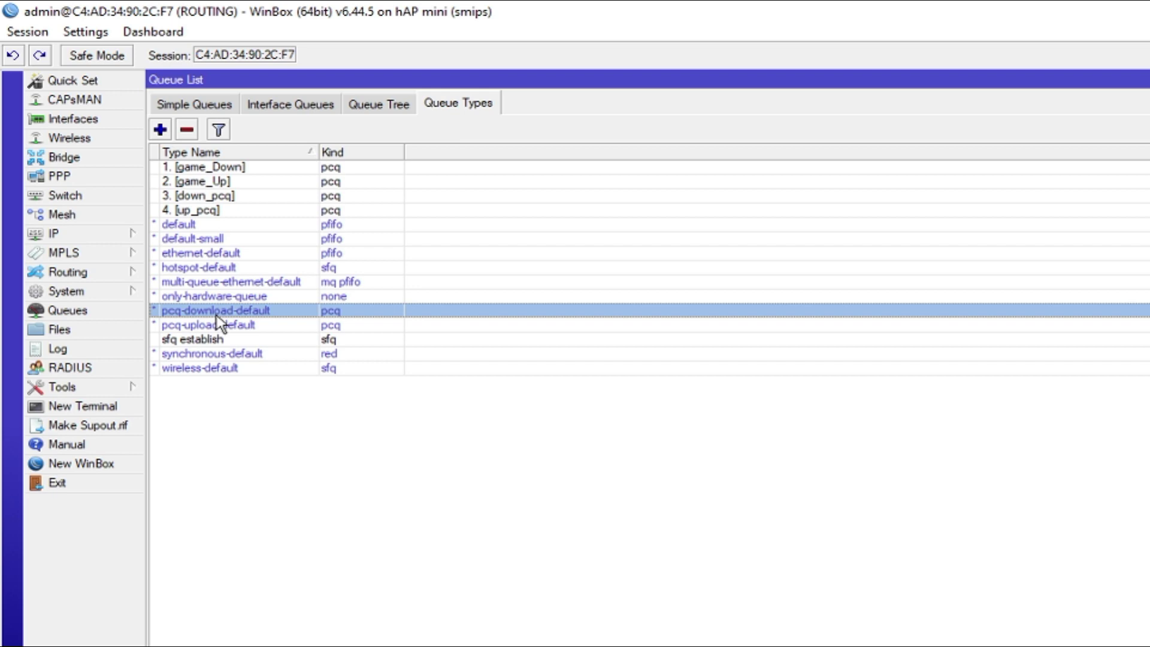
double_click(219, 311)
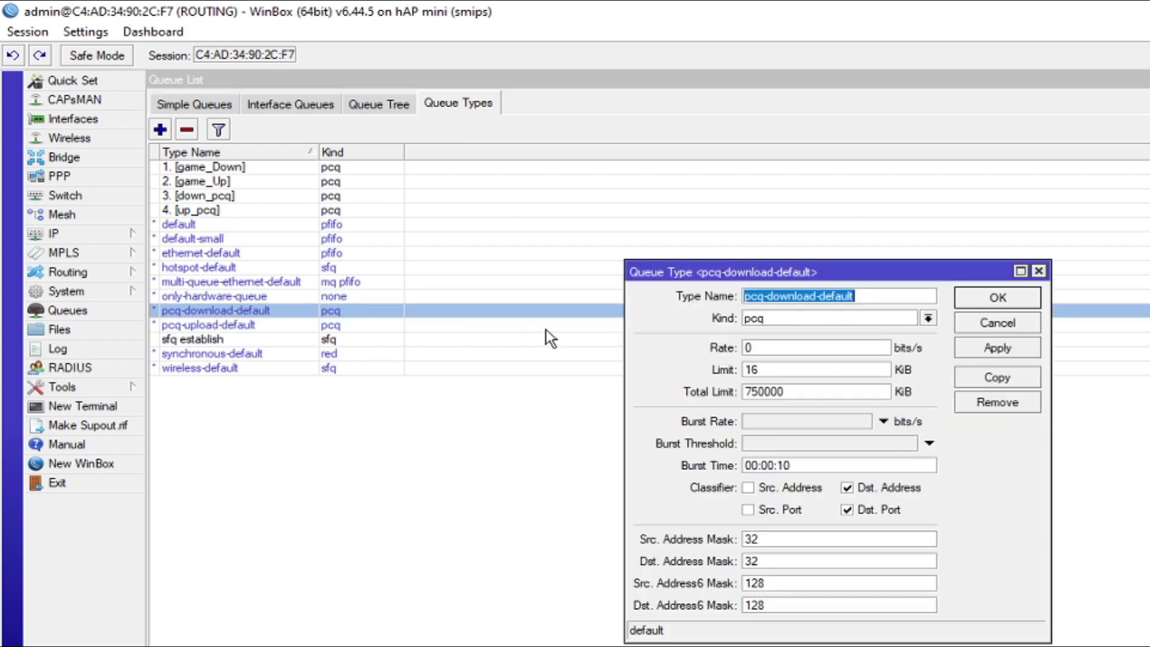
left_click(780, 392)
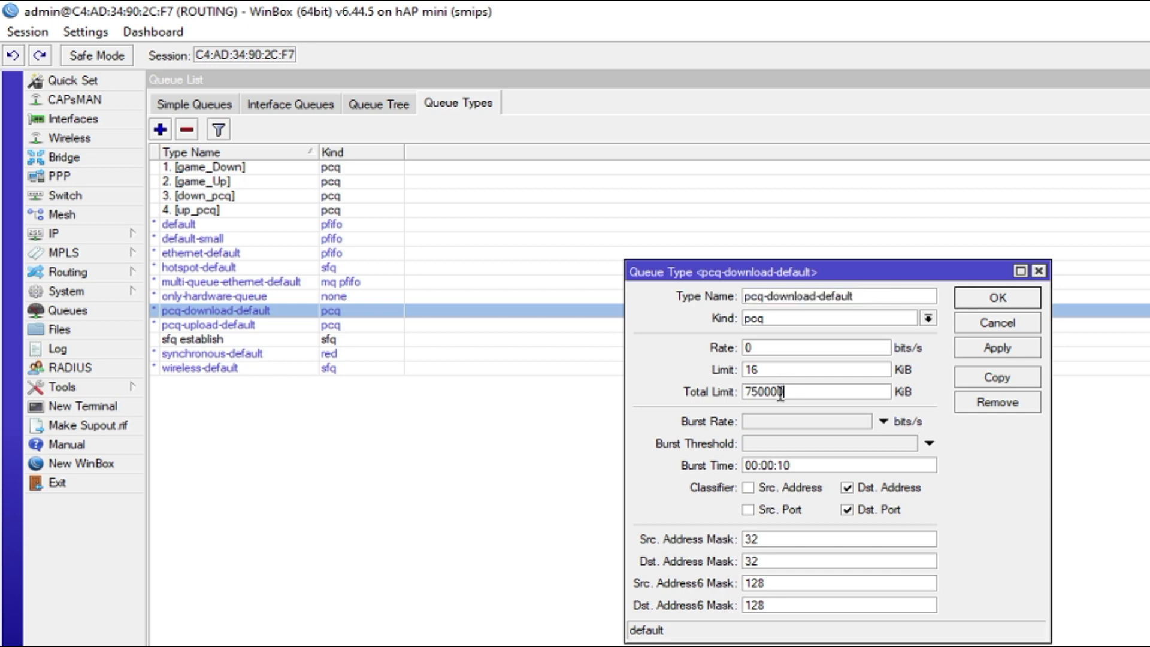
left_click_drag(781, 393, 693, 394)
key("BackSpace")
type("2000")
key("shift+Tab")
type("50")
key("shift+Tab")
left_click(998, 298)
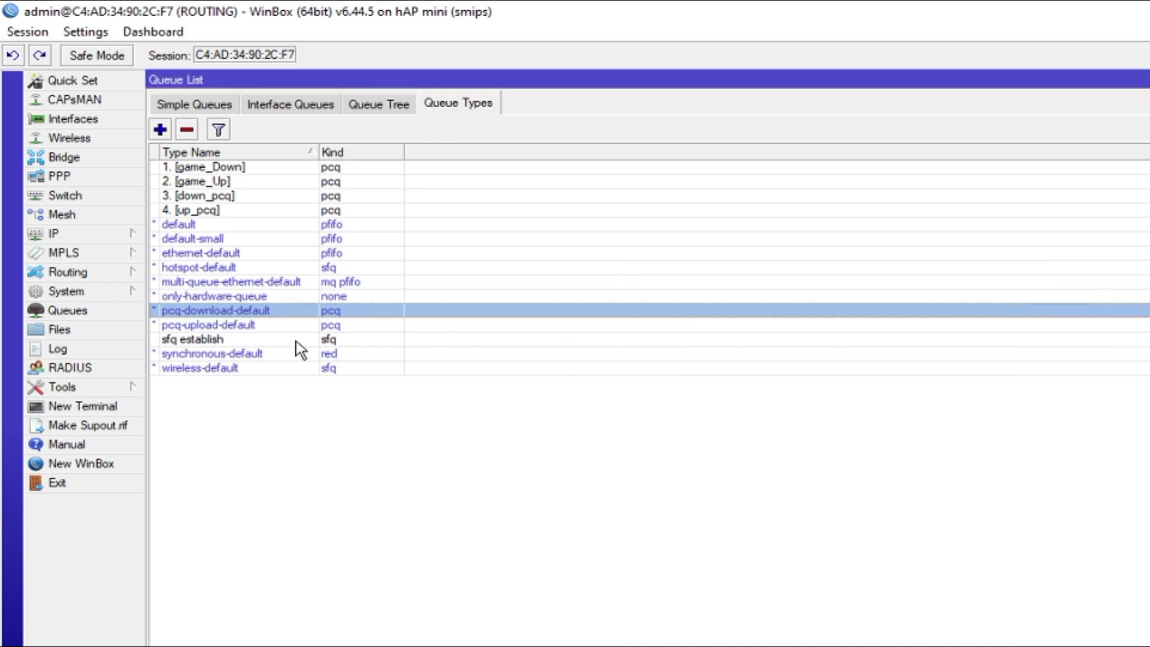
Set the pcq-upload-default queue type to a total limit of 2000 KiB and a limit of 50 KiB
double_click(241, 327)
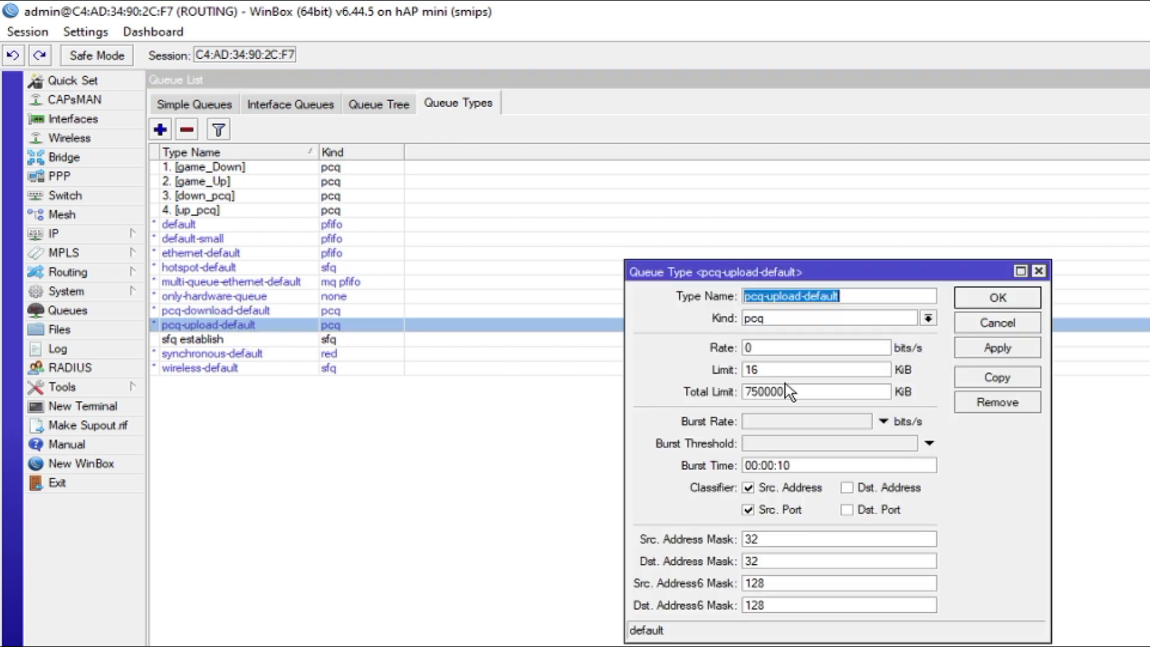
left_click_drag(785, 392, 616, 422)
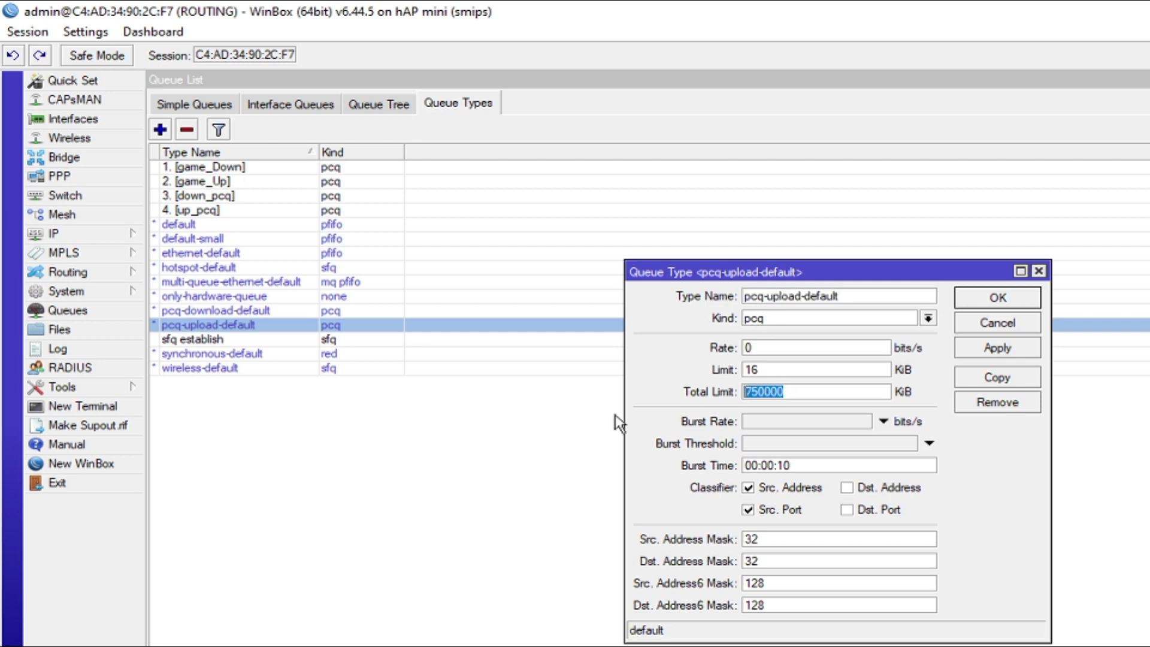
type("2000")
key("shift+Tab")
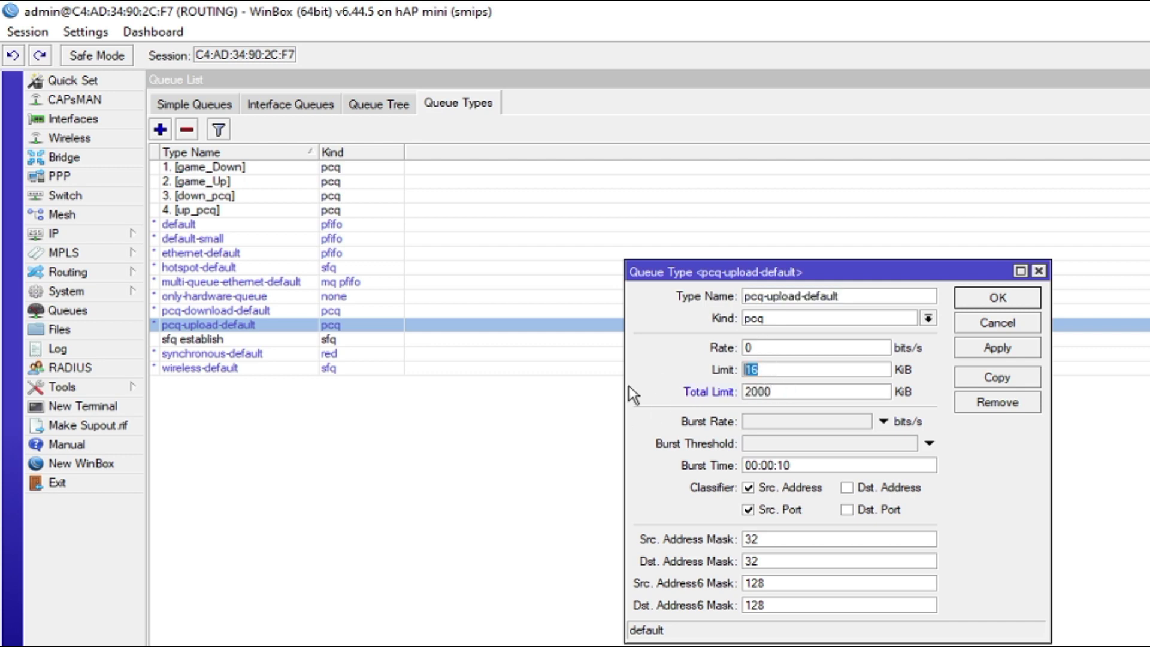
type("50")
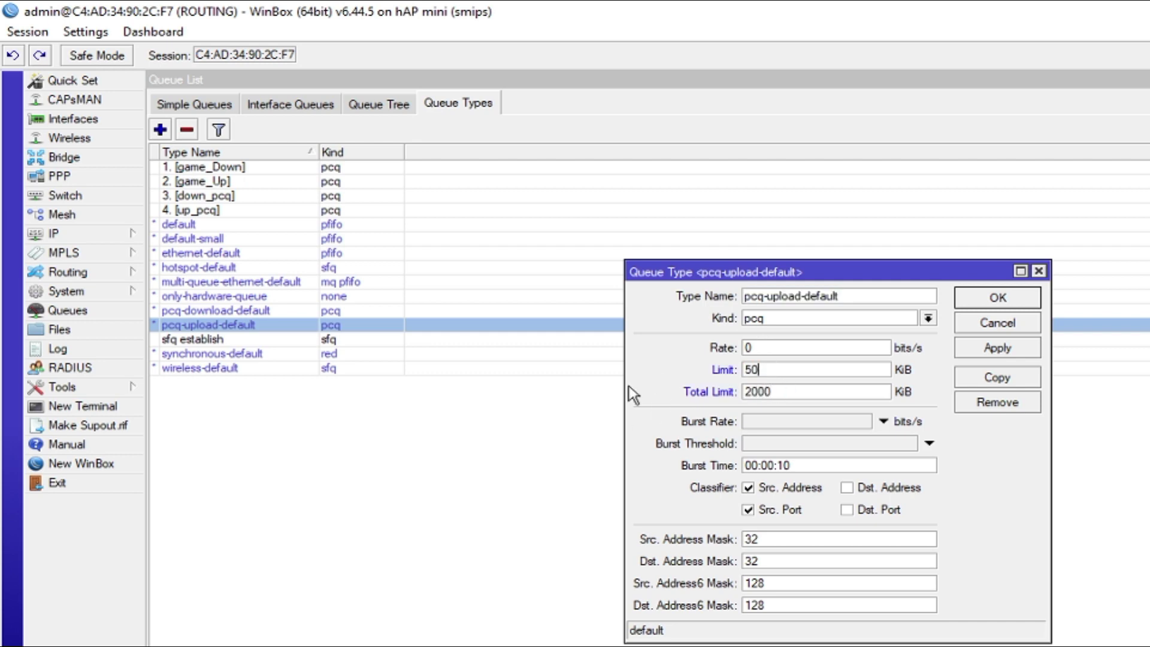
left_click(988, 347)
left_click(997, 297)
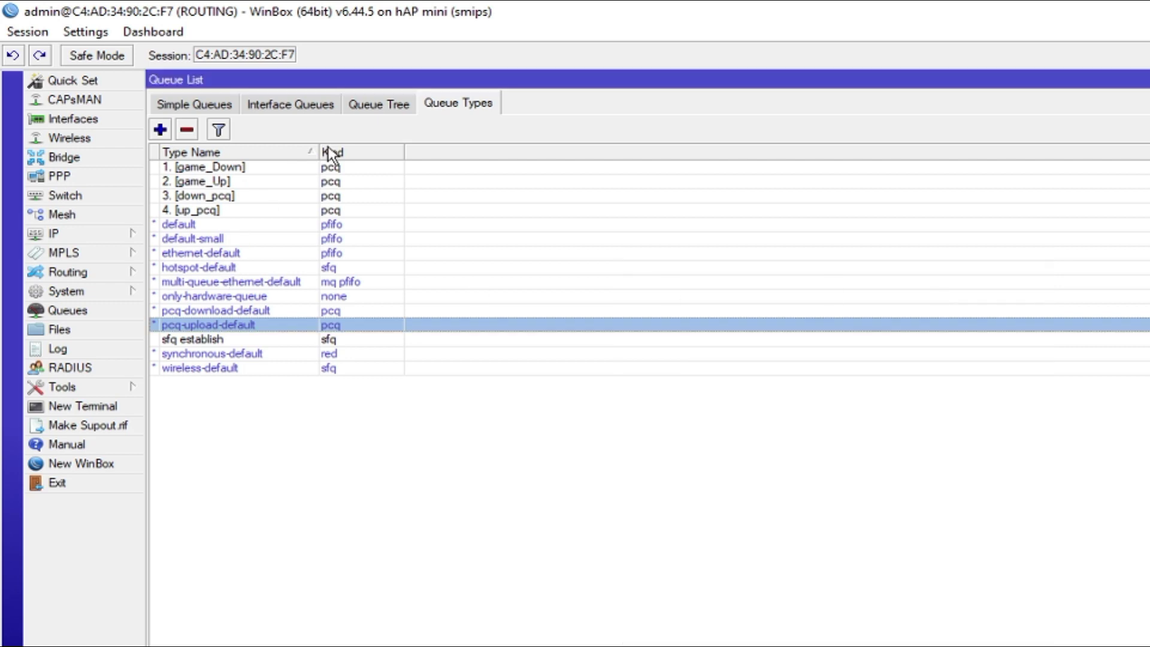
Change the hotspot user's download queue in the queue tree to queue type pcq-download-default
left_click(378, 106)
double_click(267, 182)
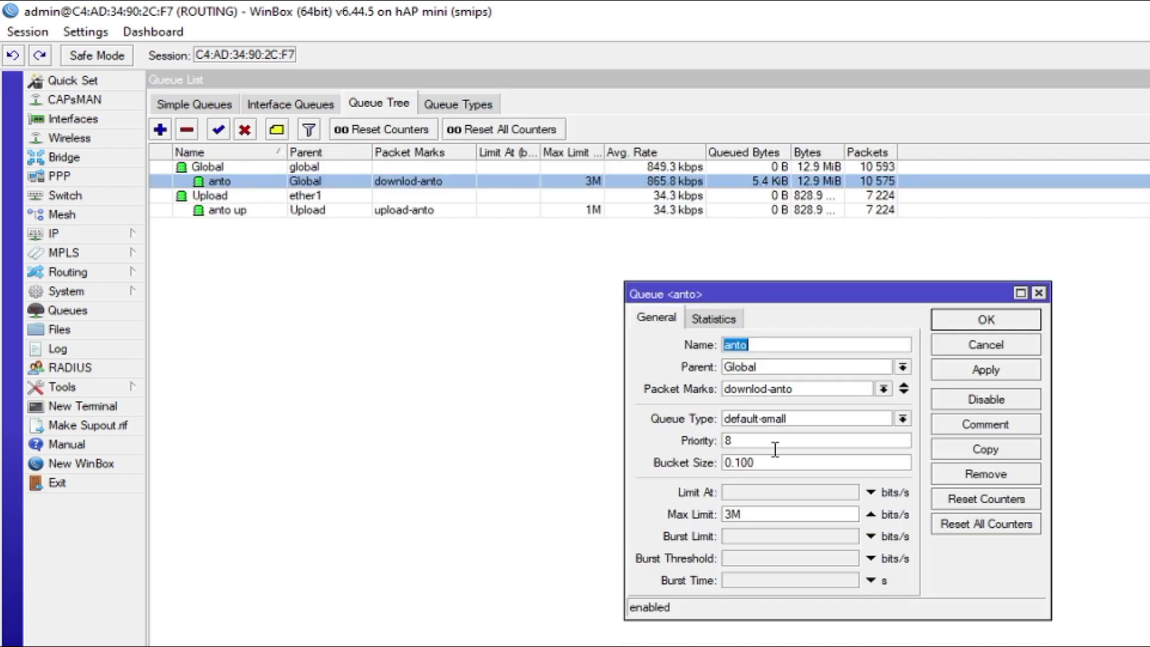
left_click(767, 419)
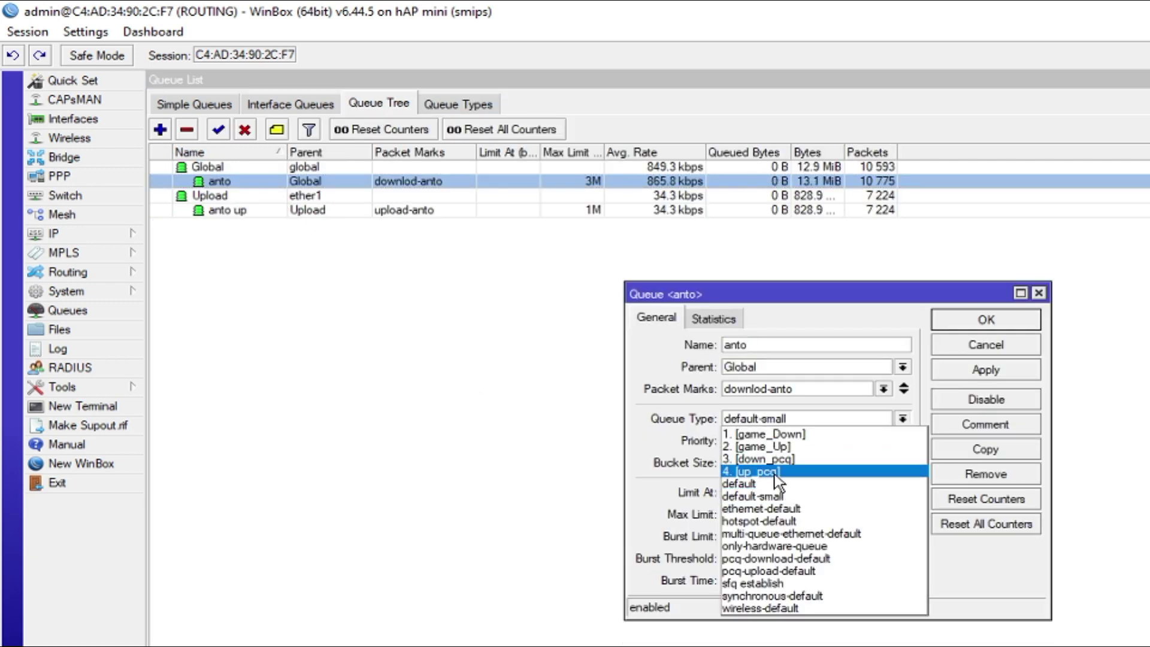
left_click(773, 559)
left_click(961, 369)
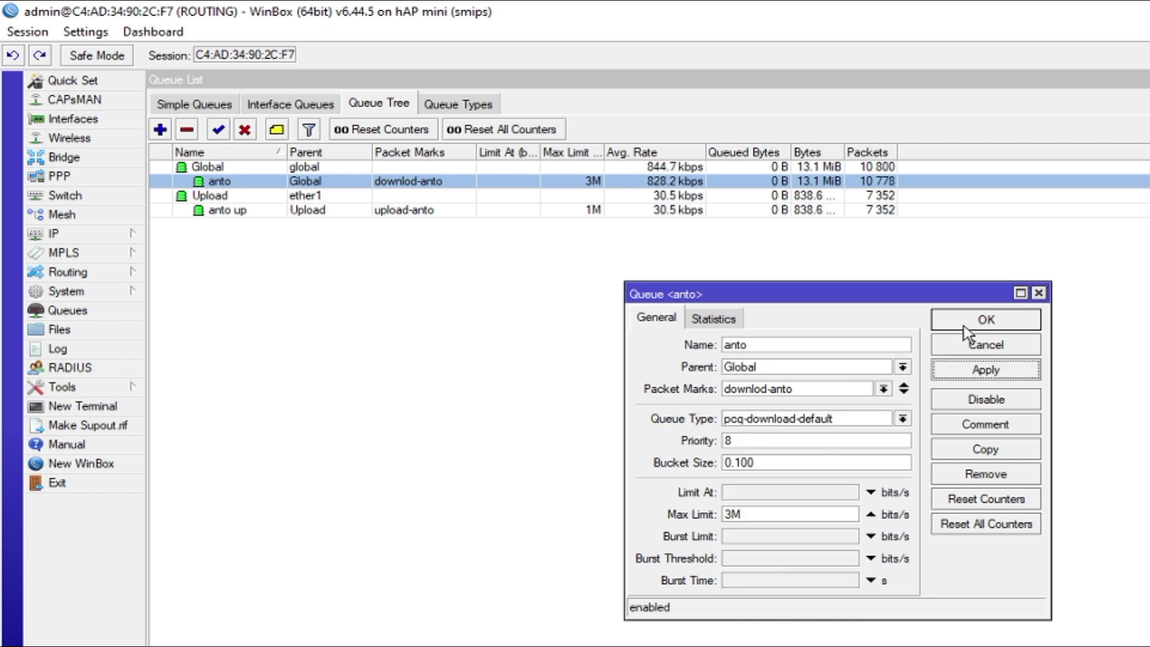
left_click(964, 323)
Change the hotspot user's upload queue in the queue tree to queue type pcq-upload-default
double_click(311, 210)
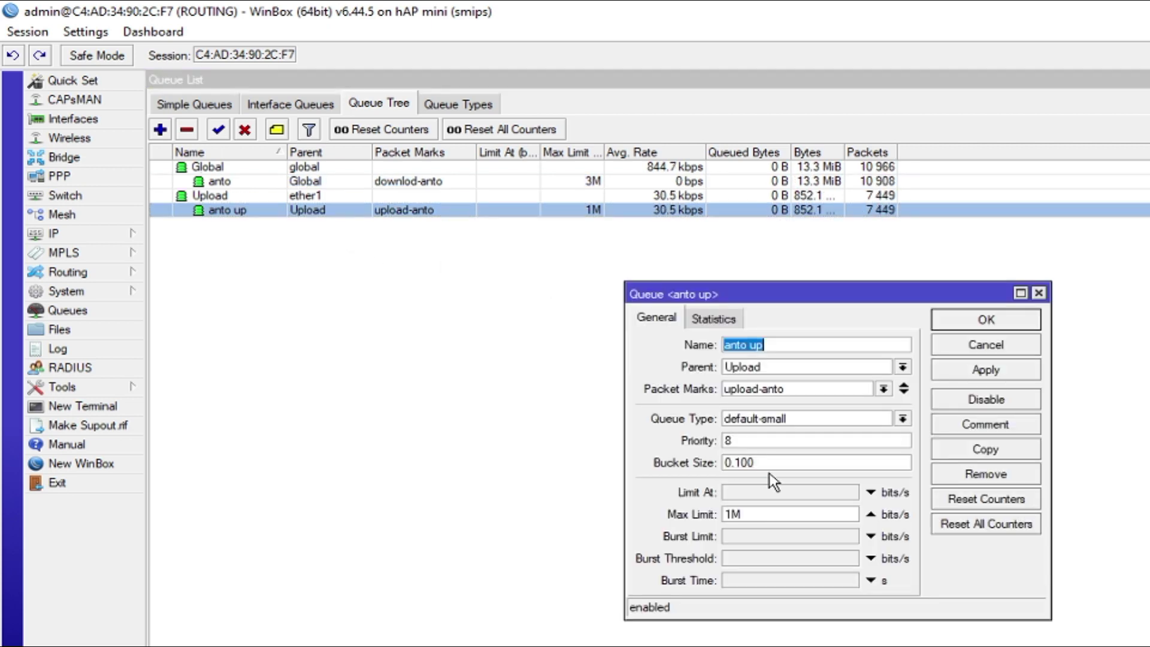
left_click(777, 419)
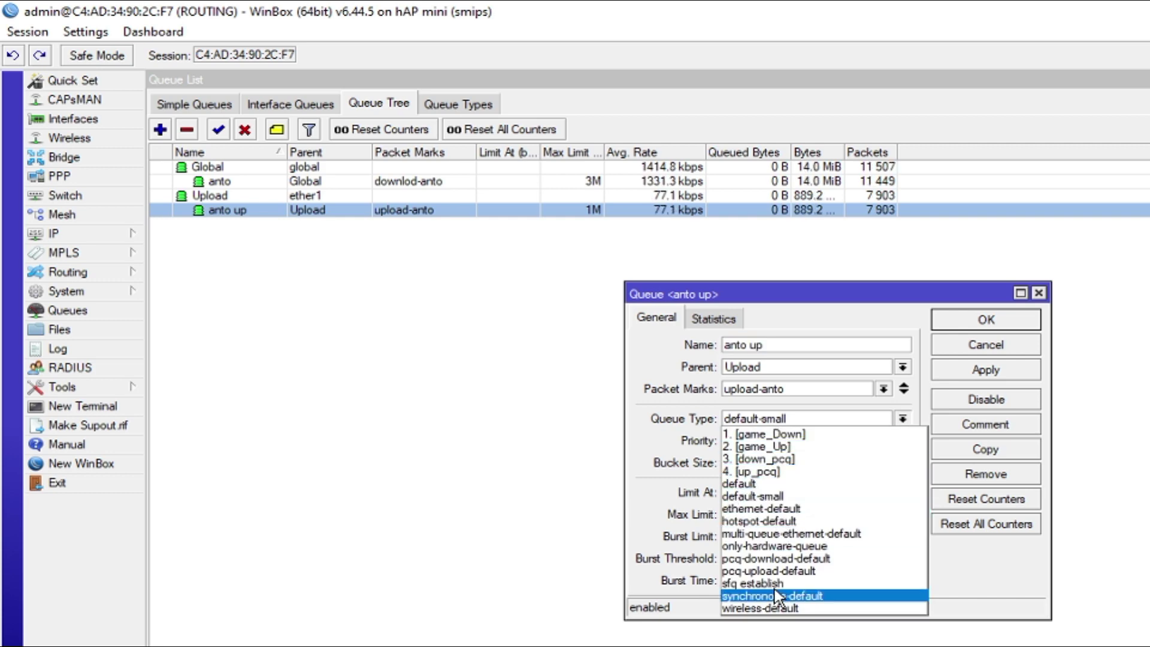
left_click(773, 572)
left_click(985, 370)
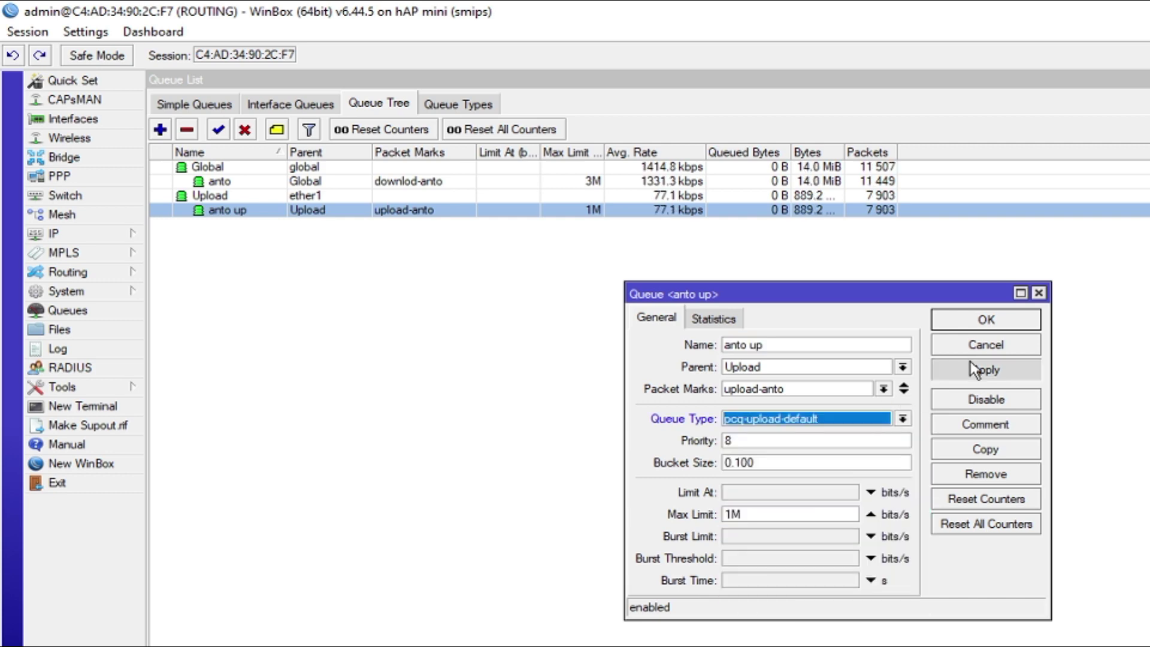
left_click(968, 319)
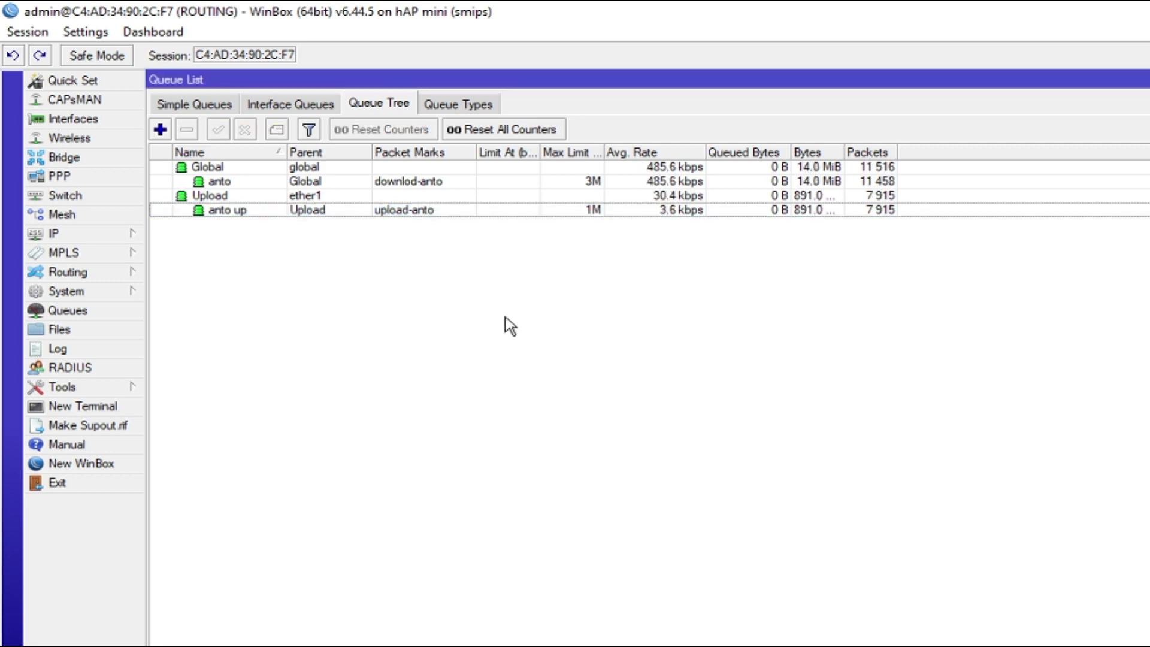
Show the Queue Type column in the queue tree list
right_click(446, 210)
mouse_move(515, 286)
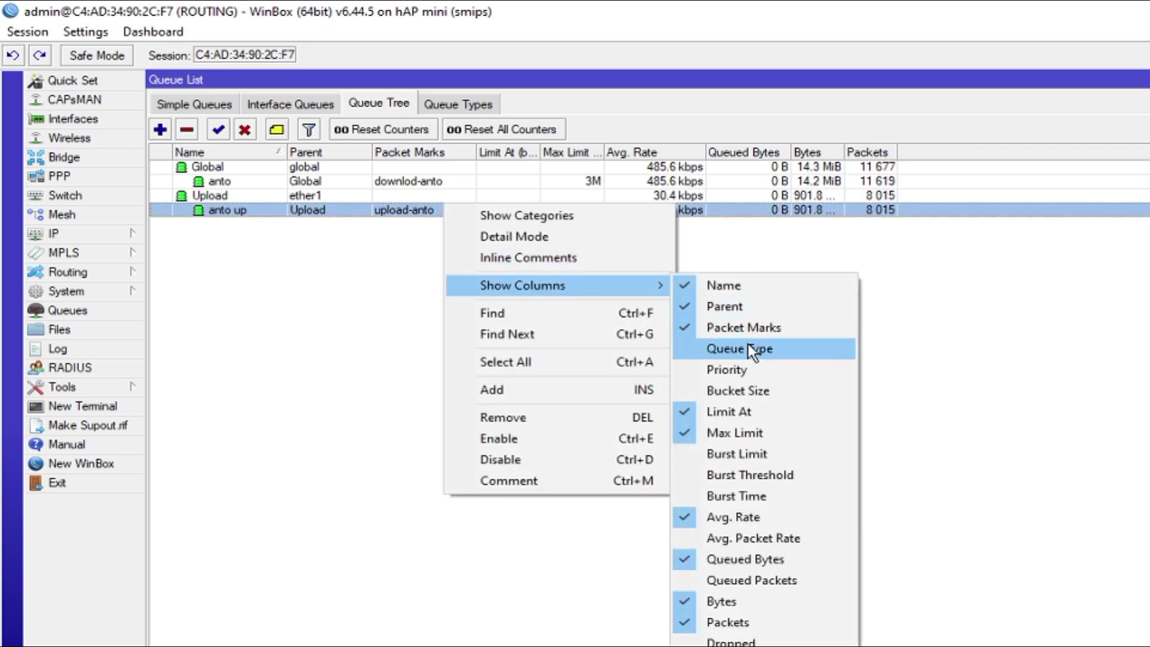
left_click(746, 354)
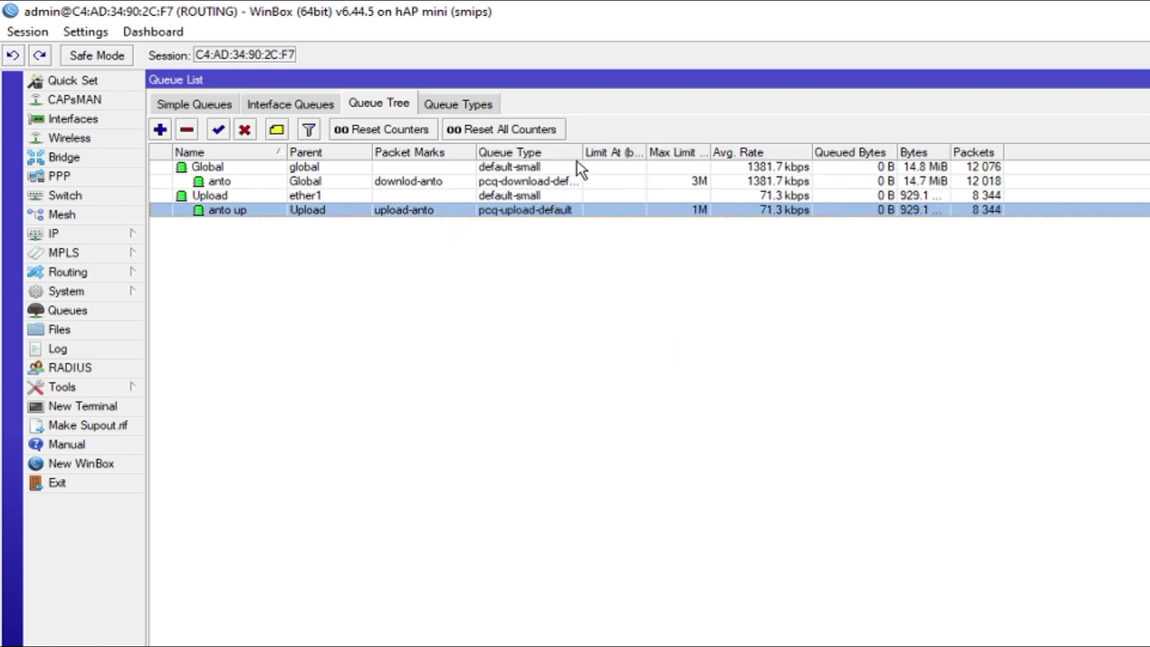
Widen the Queue Type column in the queue tree and review the queue types of the hotspot user's download and upload queues
left_click_drag(579, 154, 603, 153)
left_click(546, 191)
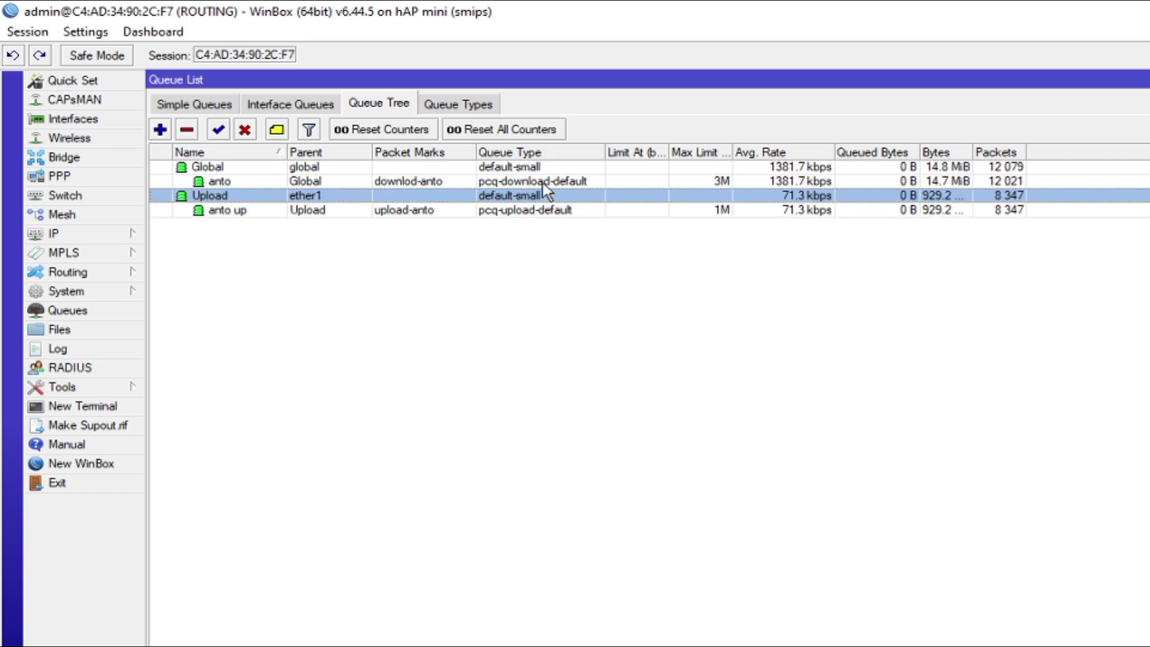
left_click(539, 182)
left_click(523, 197)
left_click(515, 209)
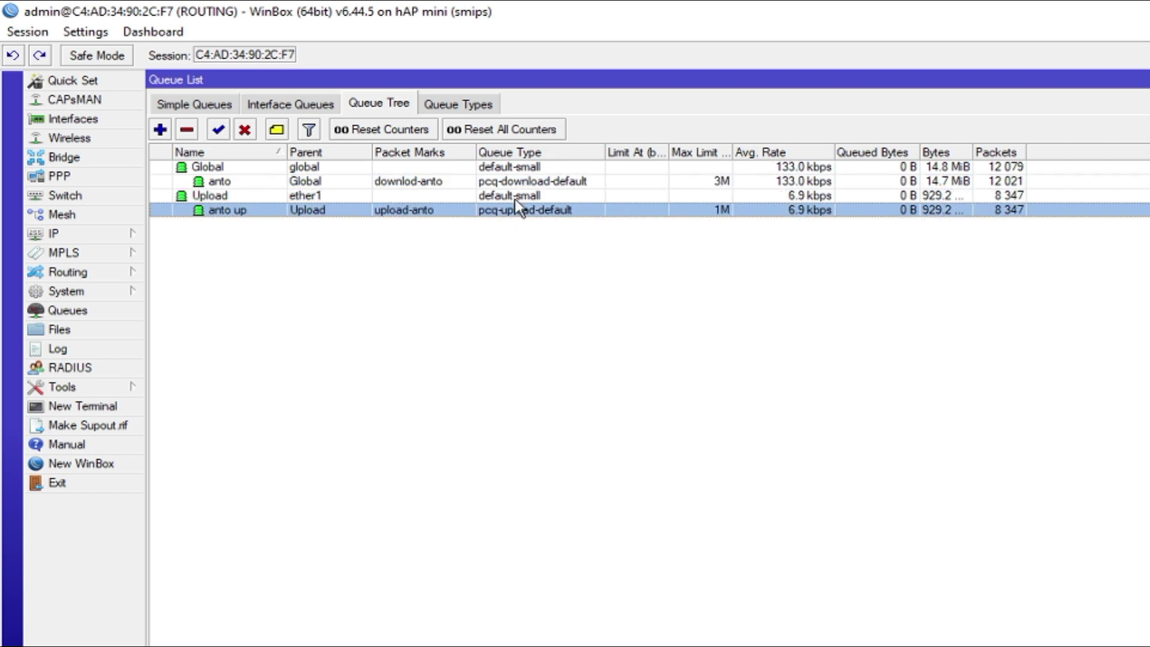
left_click(506, 197)
left_click(498, 210)
left_click(488, 182)
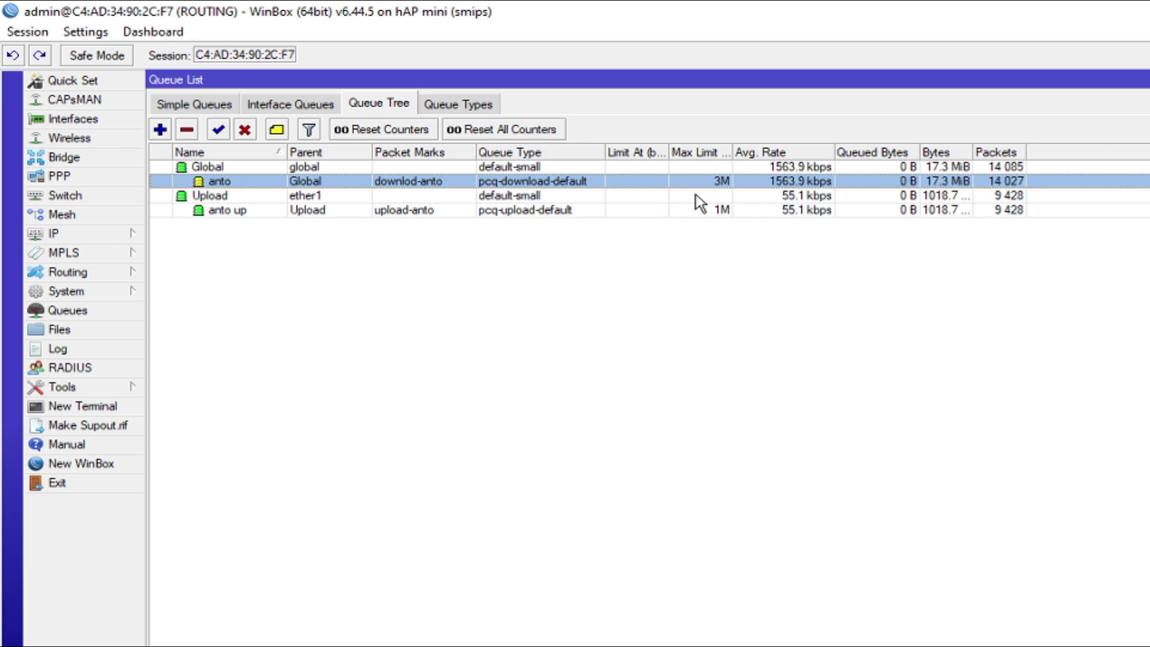
Set the rate of the pcq-download-default queue type to 2M bits/s
left_click(457, 103)
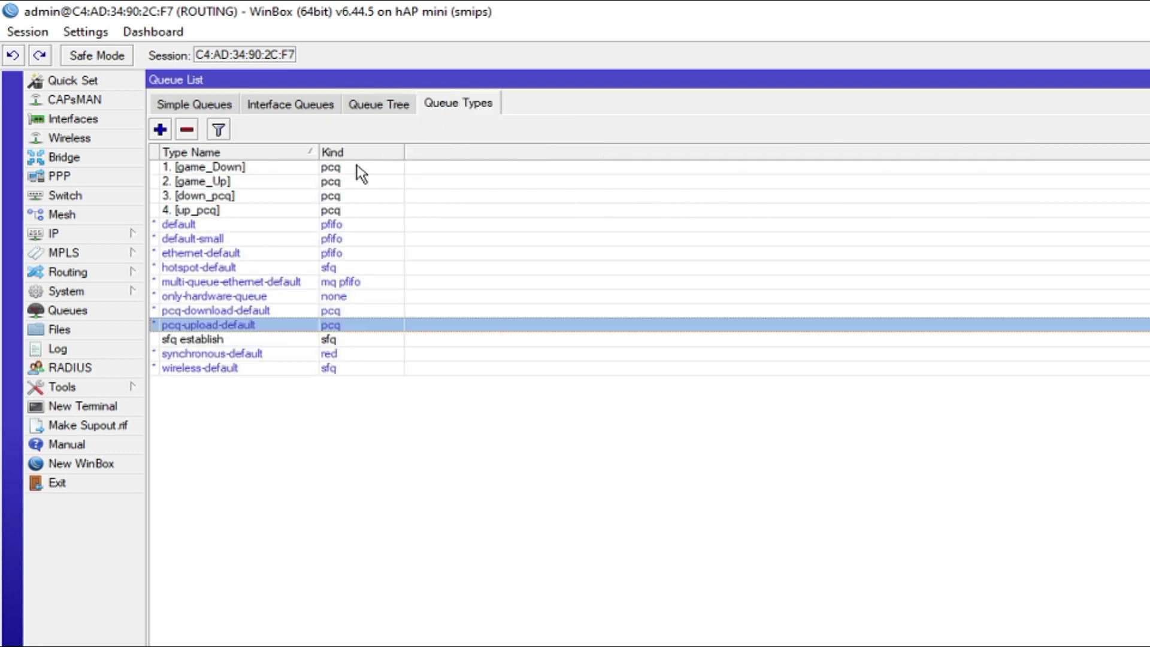
double_click(239, 311)
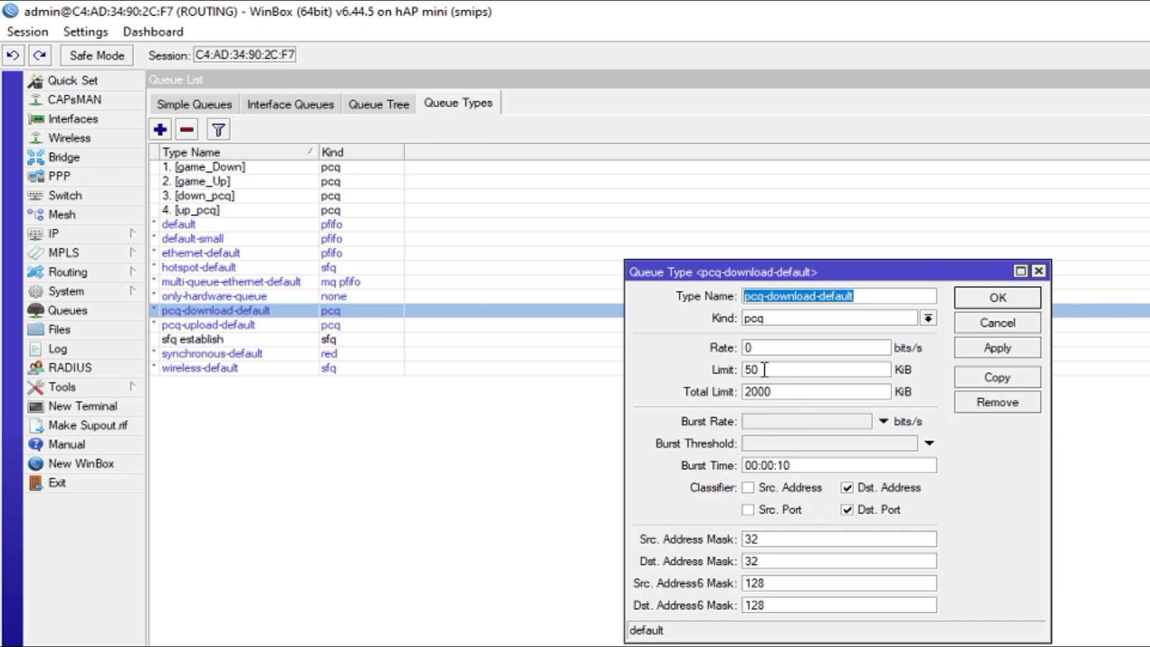
double_click(759, 348)
type("2")
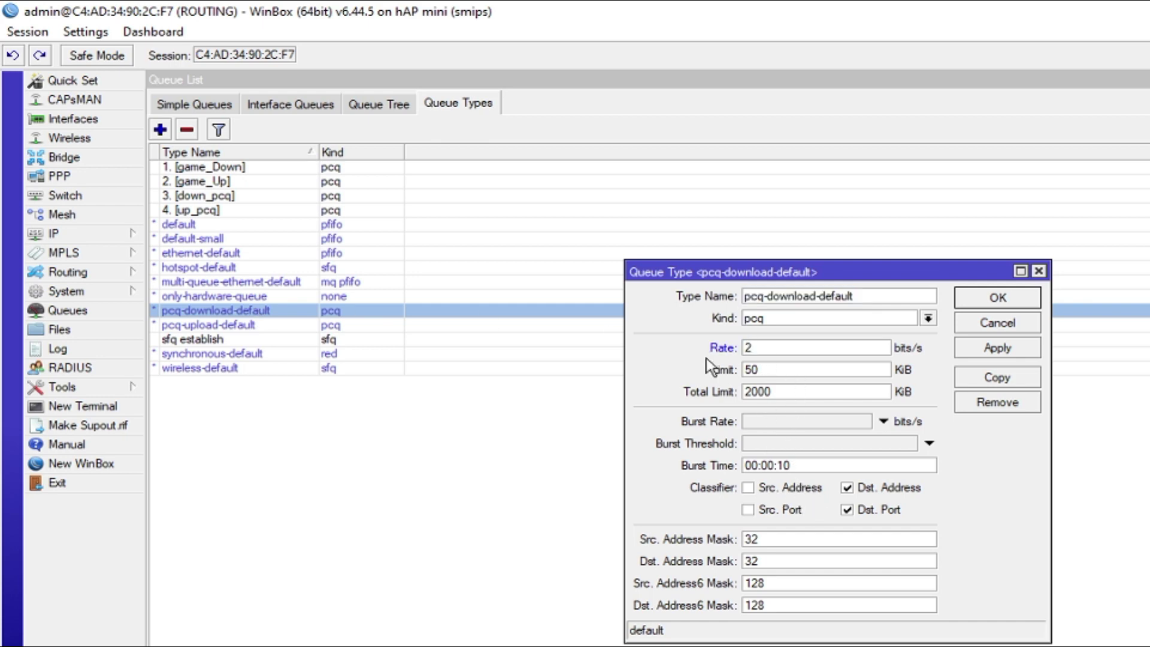
type("M")
left_click(995, 351)
left_click(988, 299)
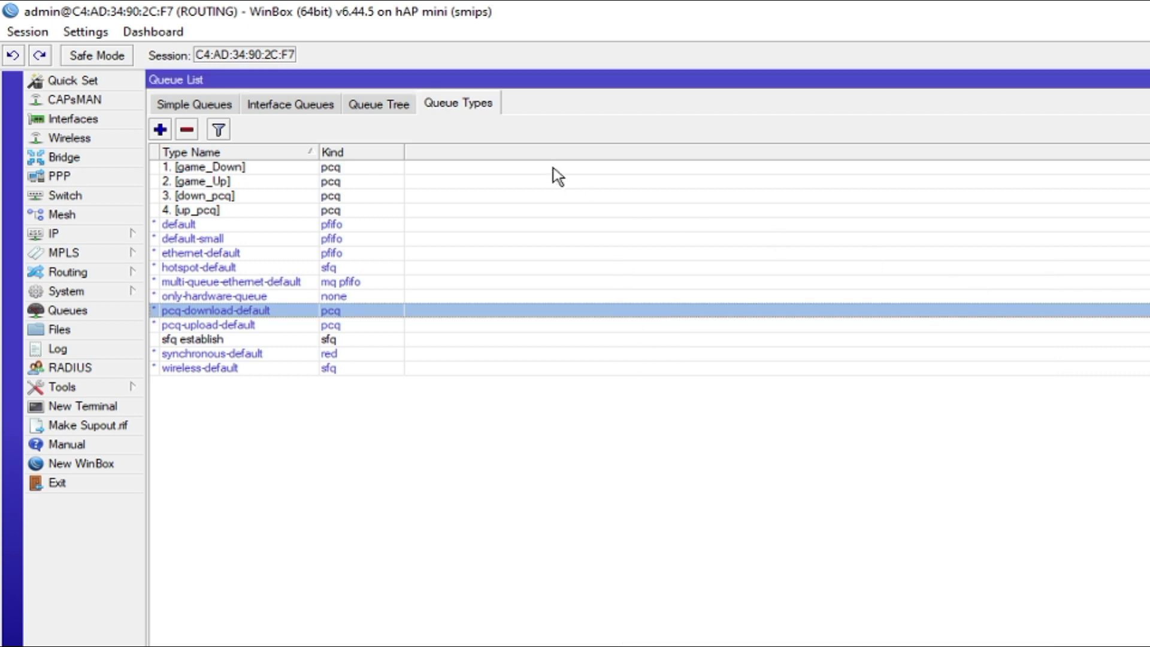
Monitor the average rate and queued bytes of the hotspot user's download and upload queues in the queue tree
left_click(381, 107)
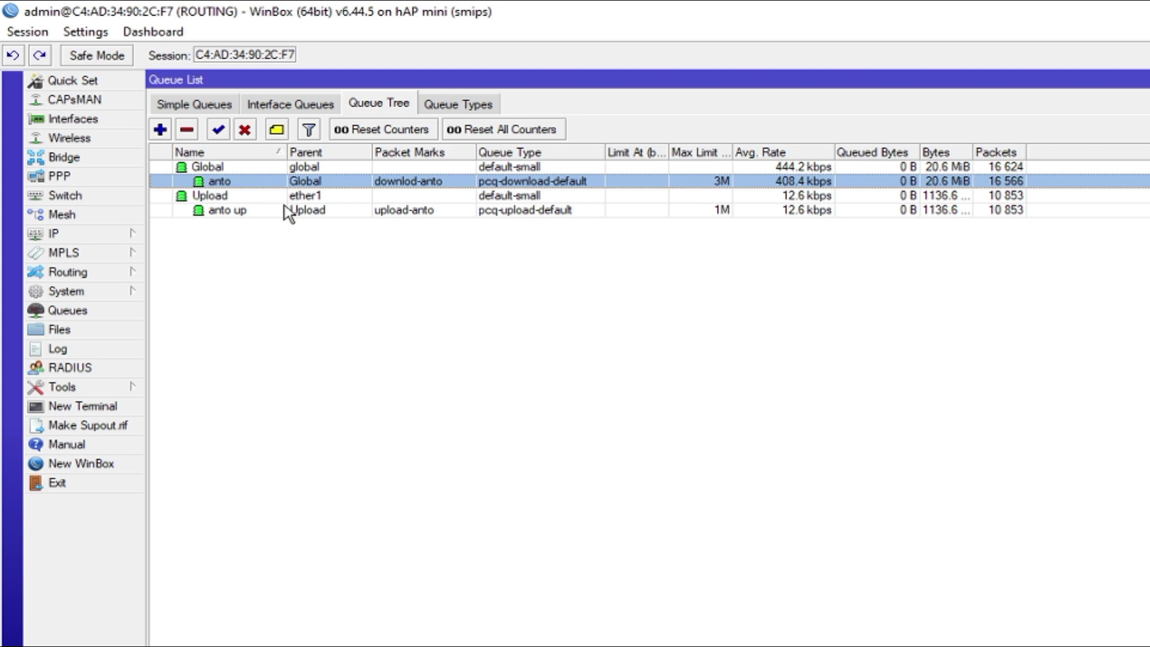
left_click(288, 211)
left_click(289, 182)
left_click(288, 208)
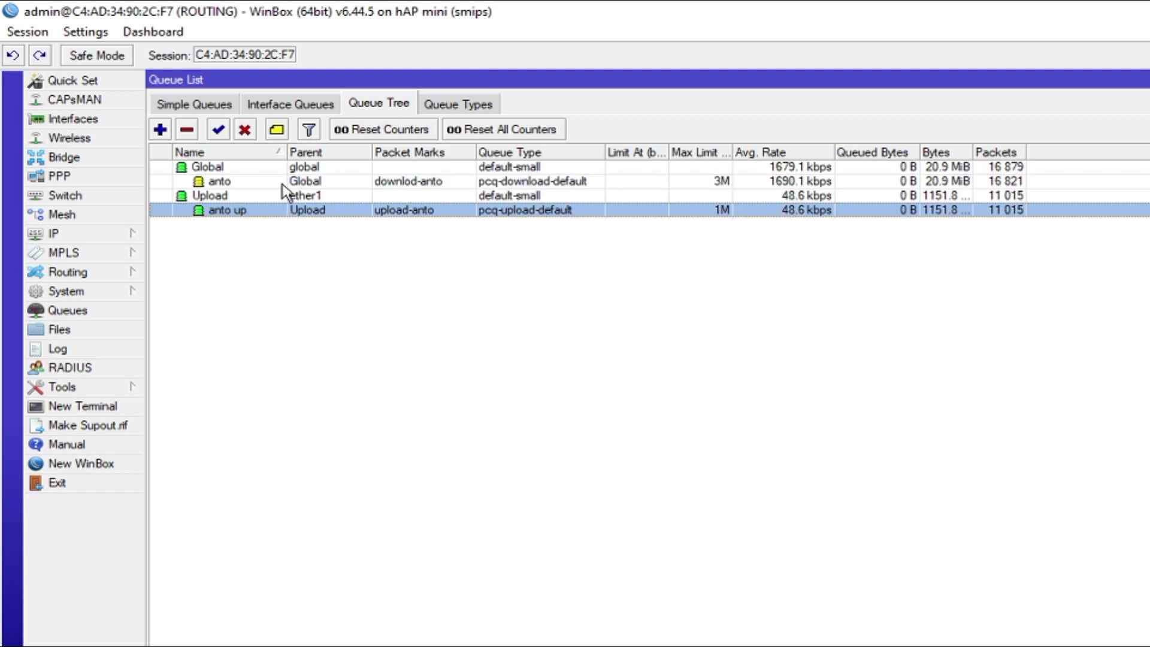
left_click(286, 183)
left_click(279, 209)
left_click(278, 182)
left_click(279, 209)
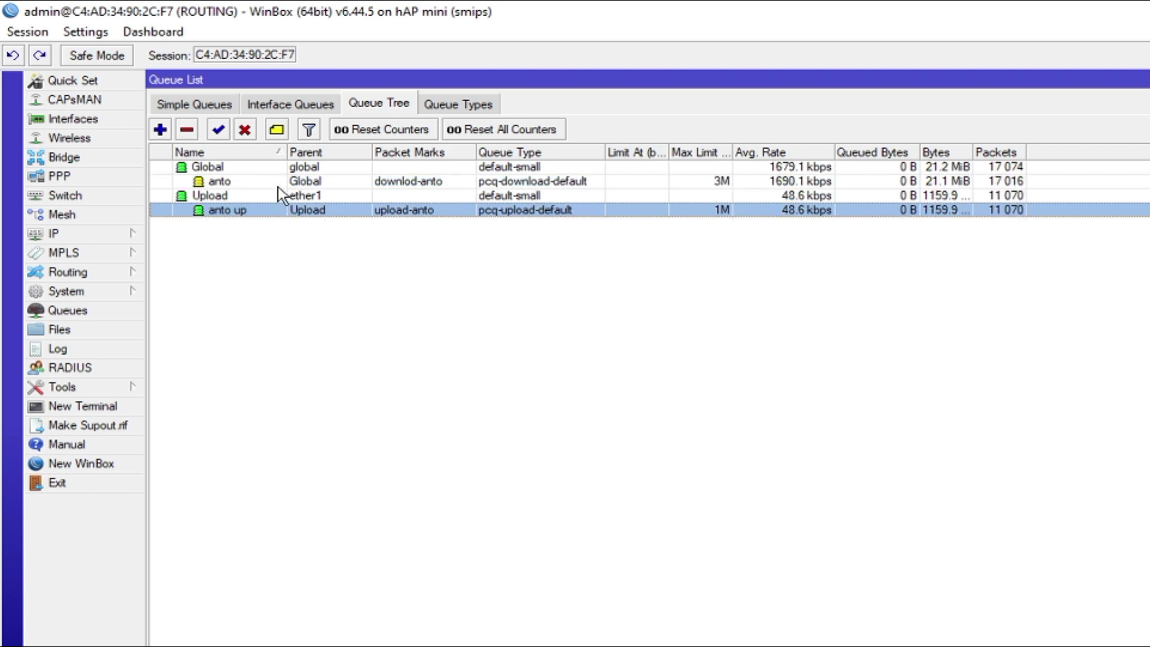
left_click(279, 184)
left_click(278, 211)
left_click(274, 183)
left_click(272, 210)
left_click(271, 182)
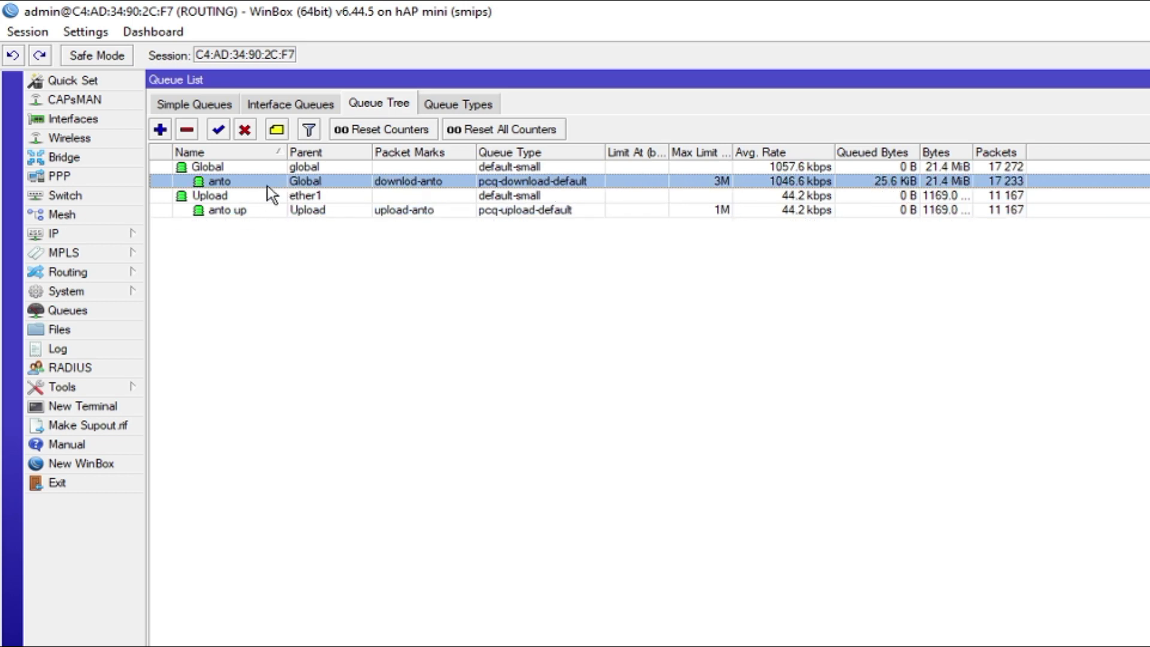
left_click(263, 210)
left_click(264, 183)
left_click(265, 210)
left_click(264, 184)
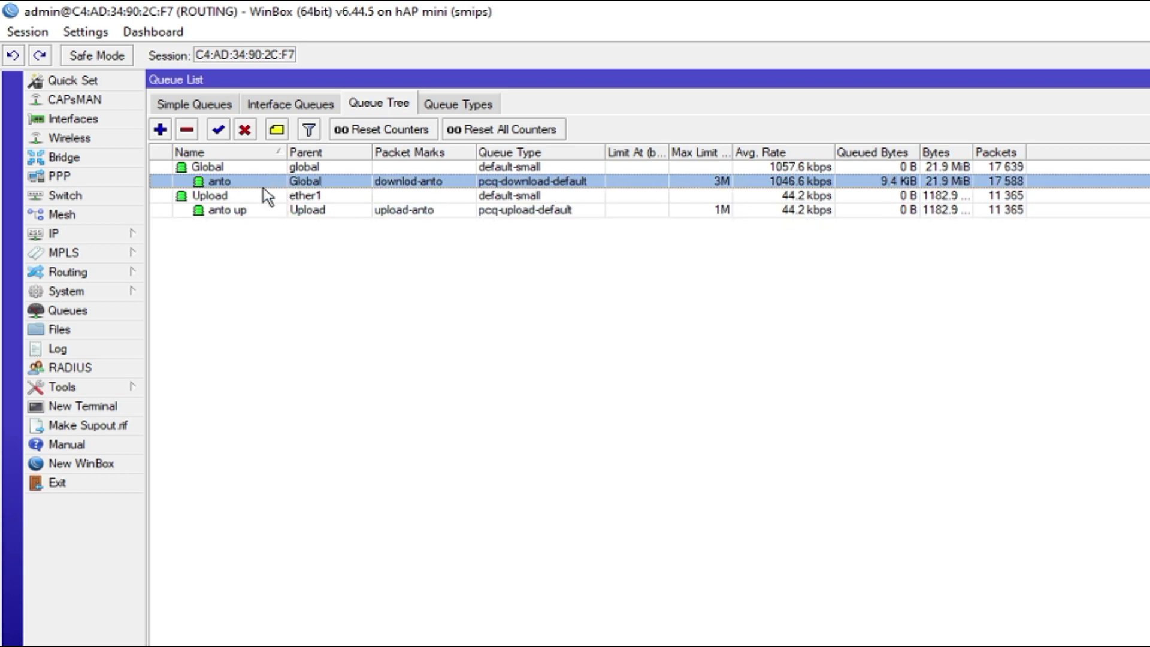
left_click(263, 208)
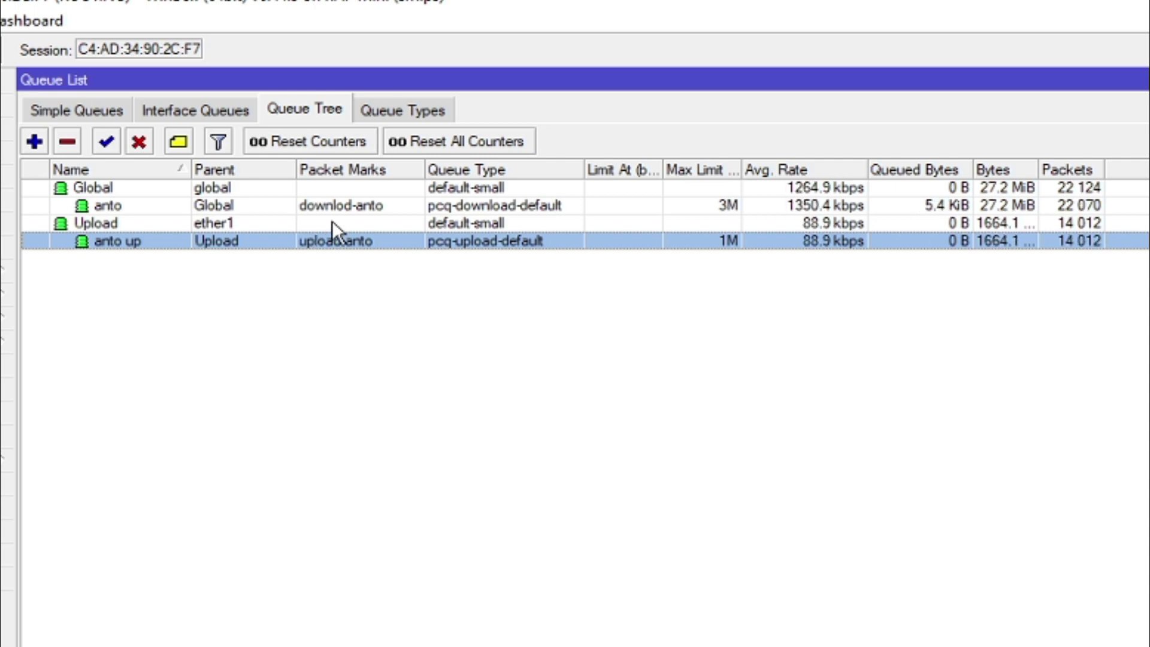
left_click(351, 218)
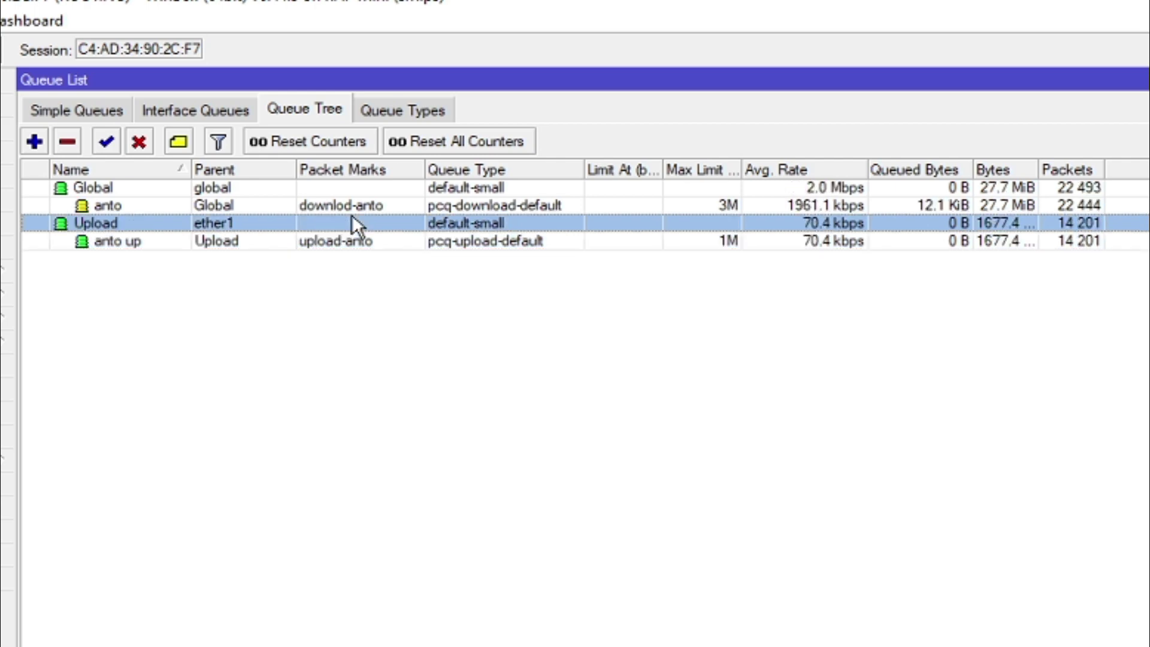
left_click(342, 193)
left_click(336, 225)
left_click(329, 208)
left_click(327, 223)
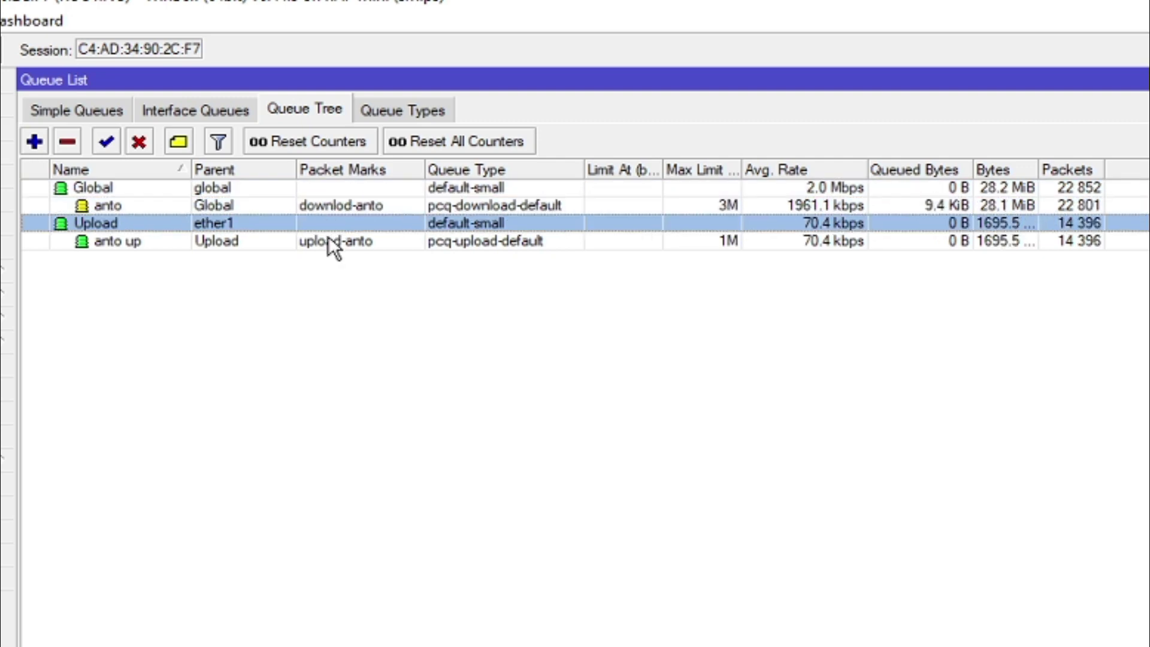
left_click(322, 204)
left_click(323, 223)
left_click(322, 242)
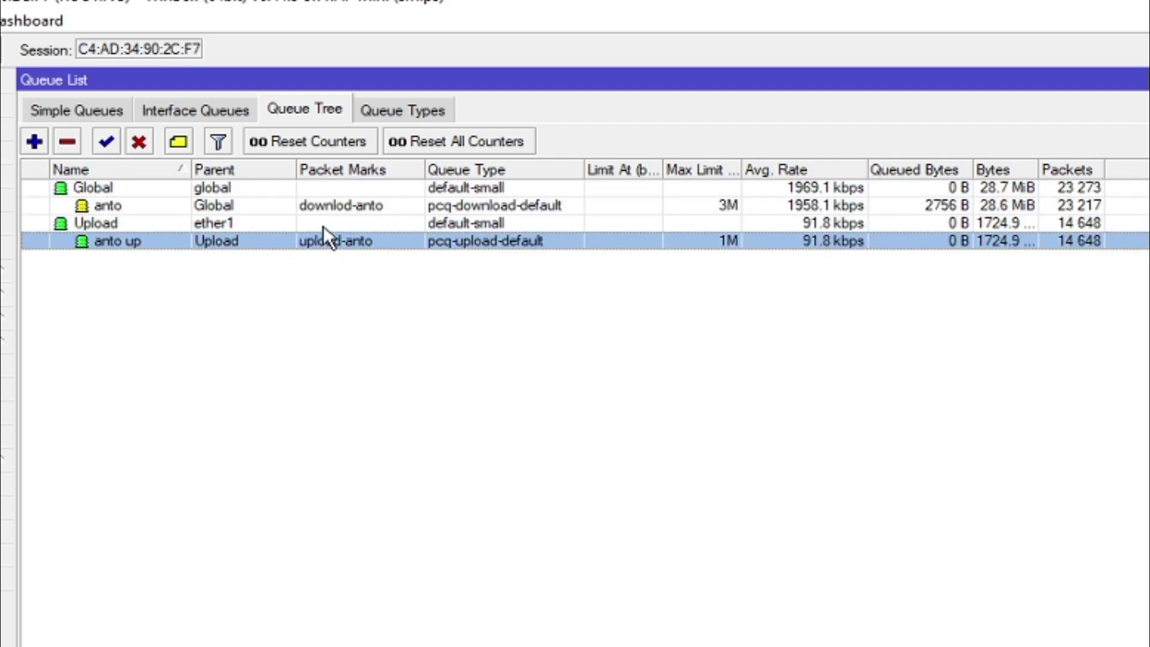
left_click(322, 226)
left_click(320, 237)
left_click(317, 222)
left_click(322, 208)
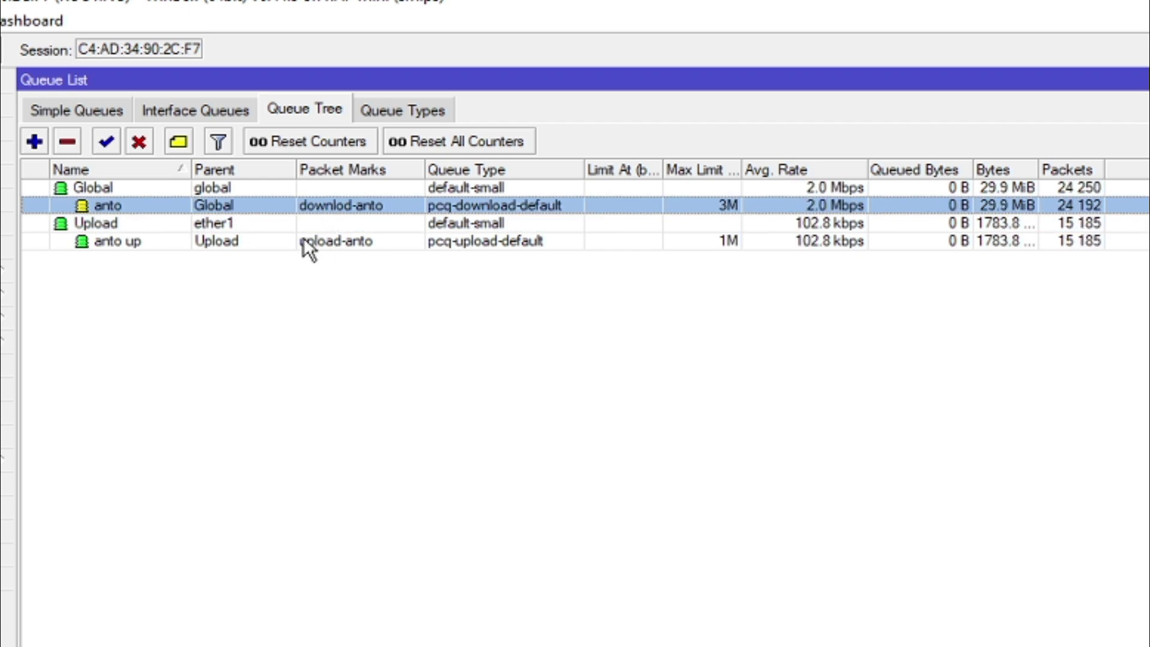
left_click(302, 236)
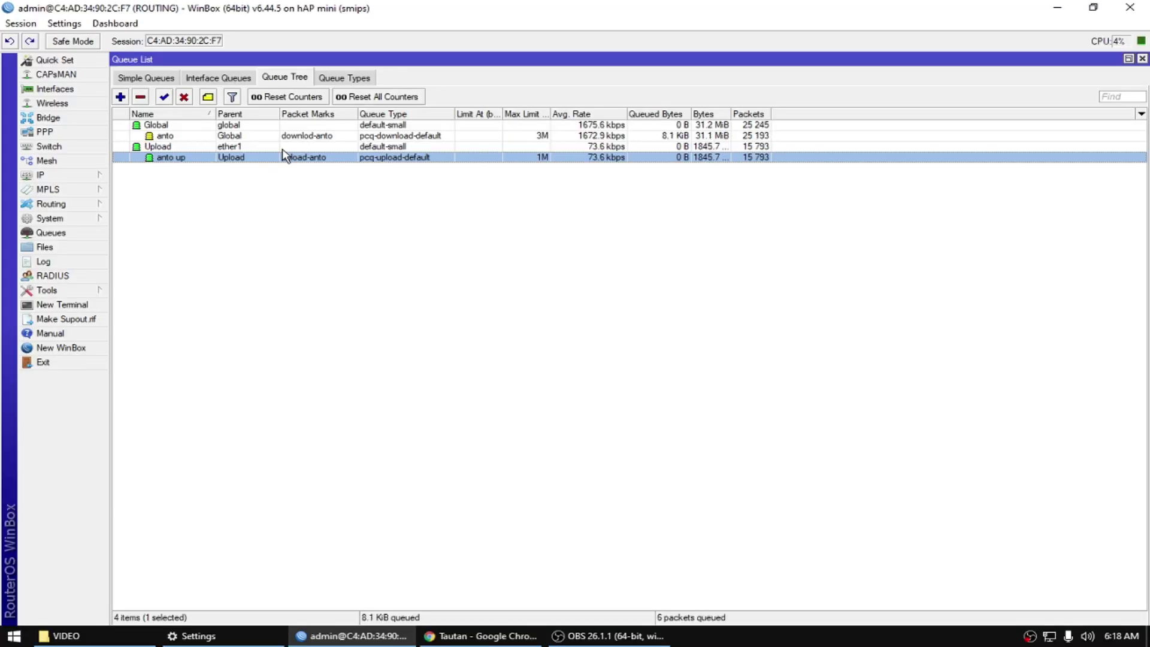
left_click(607, 635)
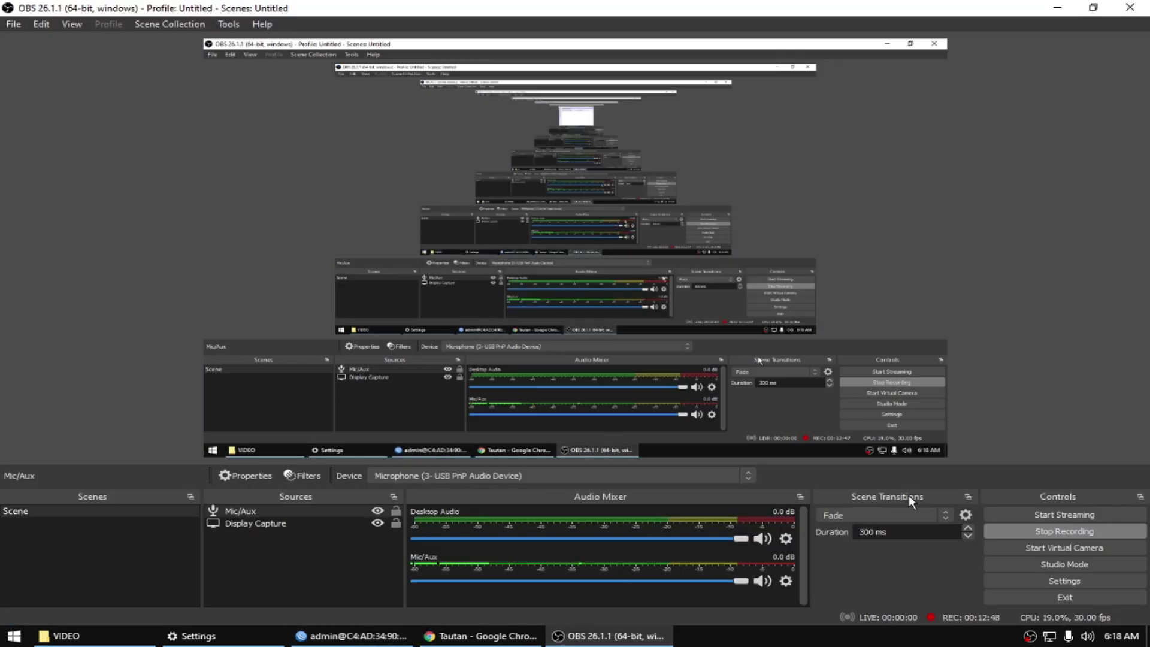